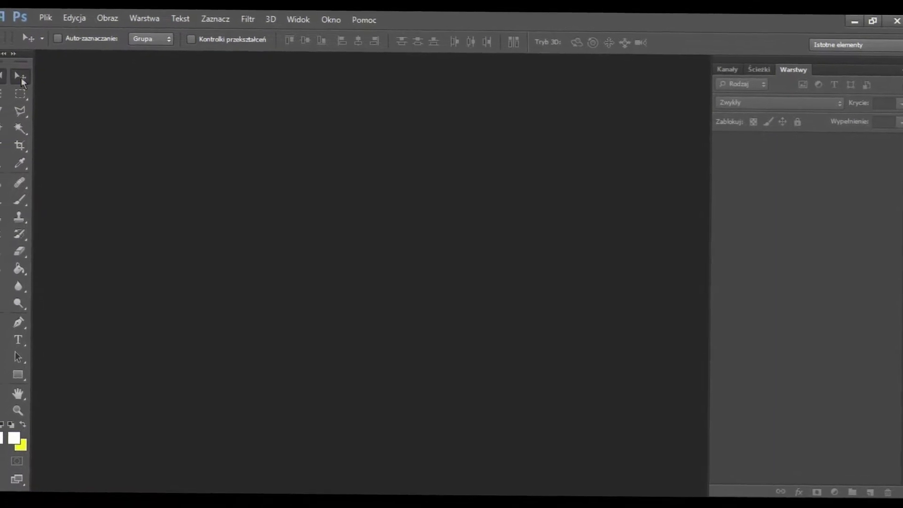
Create a new document named Overlay 2, 1280 × 720 pixels, with transparent background contents
click(40, 22)
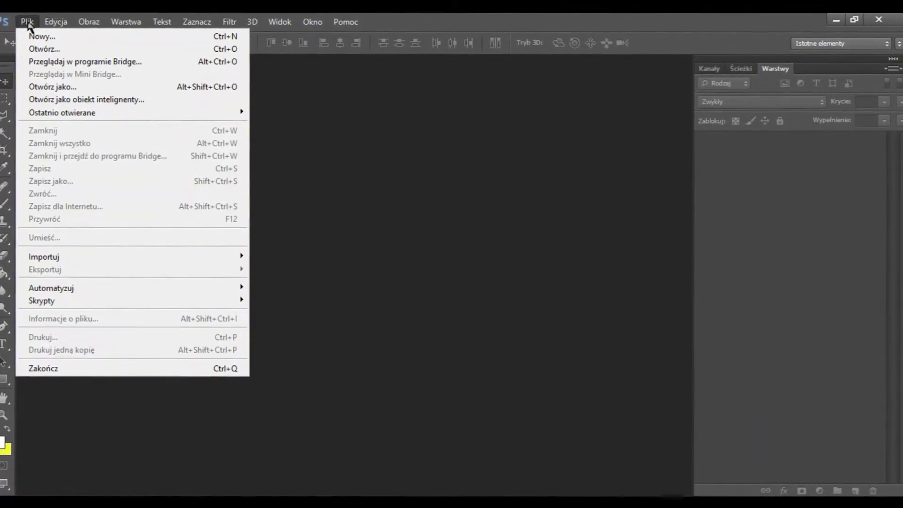
click(45, 29)
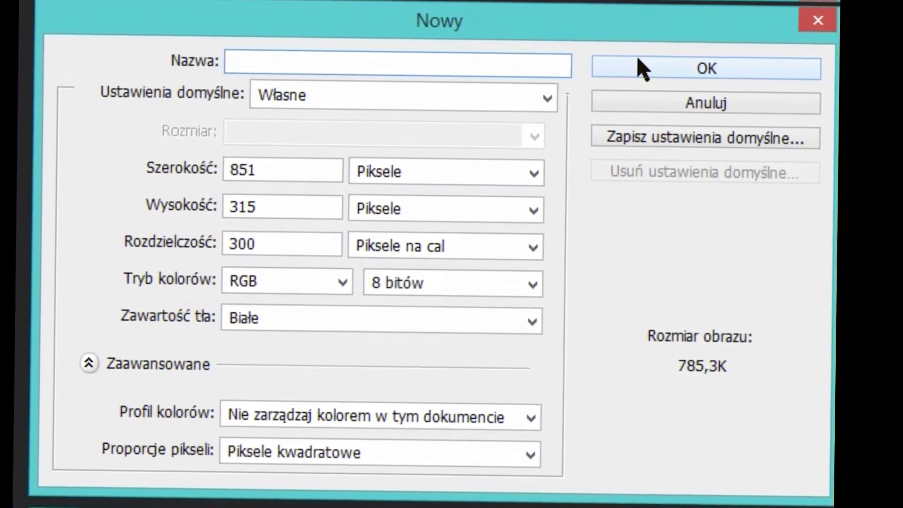
text(Overlay 2)
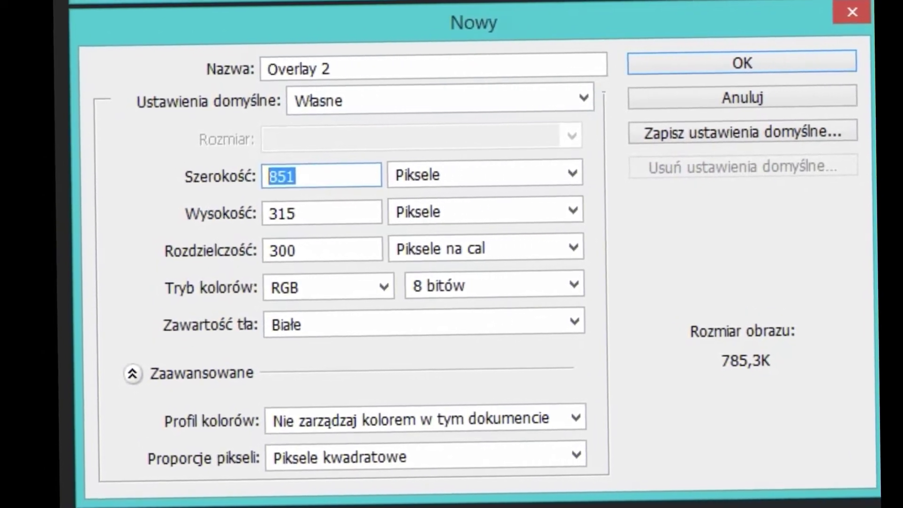
text(1270)
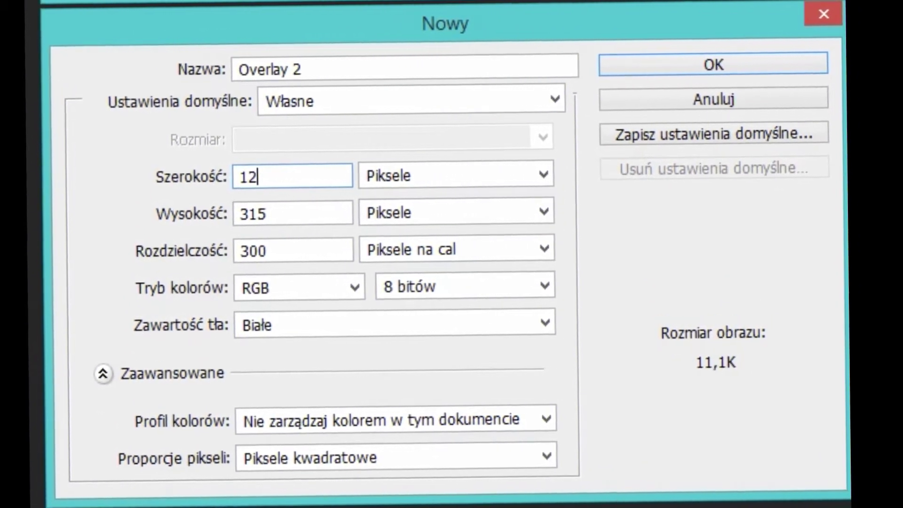
text(0)
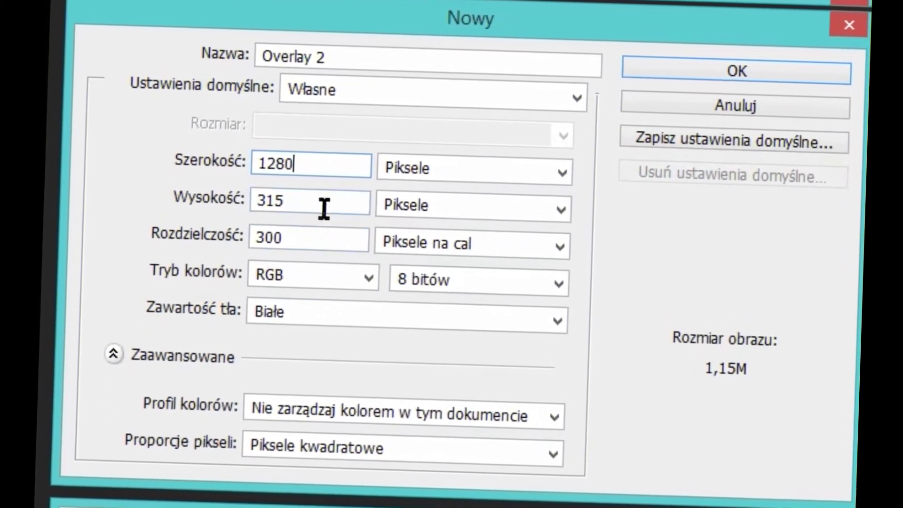
text(720)
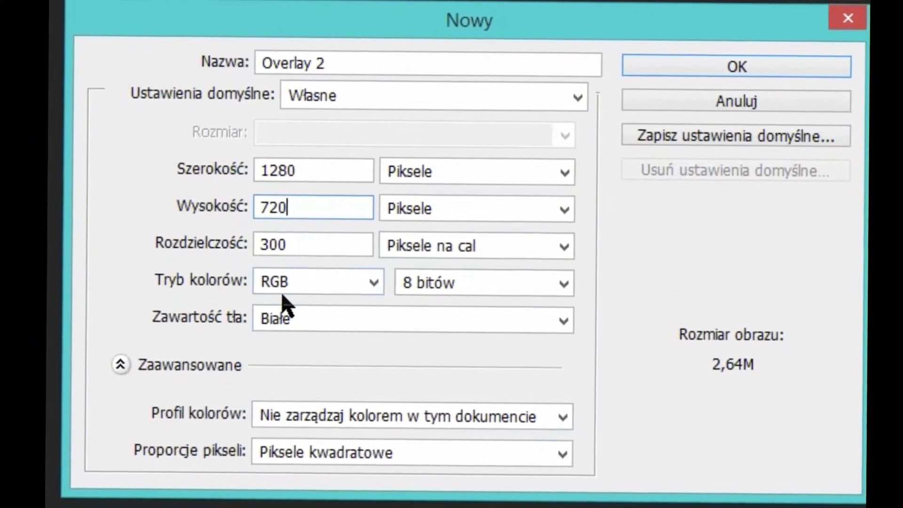
click(324, 320)
click(299, 393)
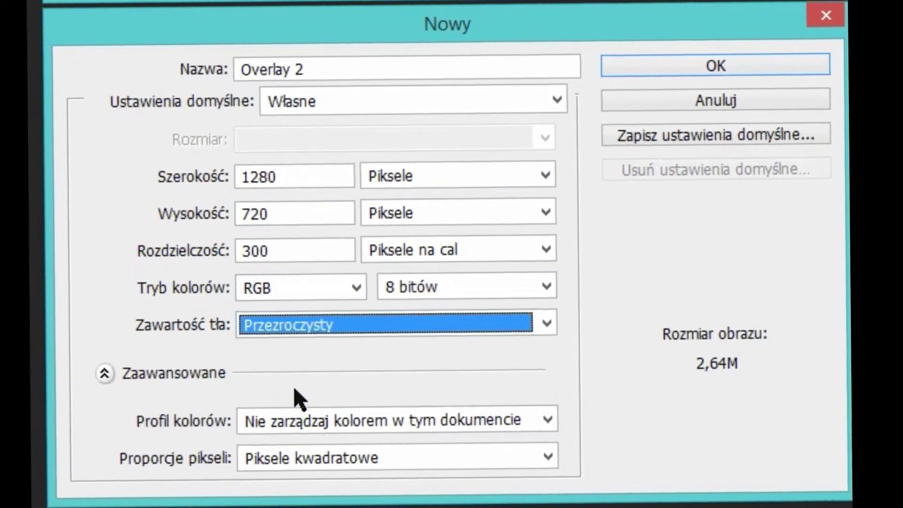
click(736, 63)
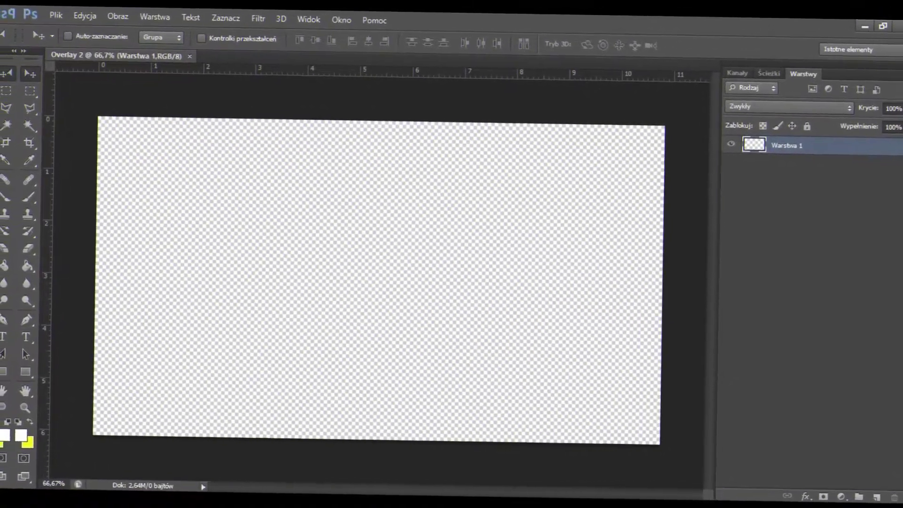
Switch to the browser showing YouTube and open the signed-in account's own channel page
mouse_move(101, 506)
click(78, 436)
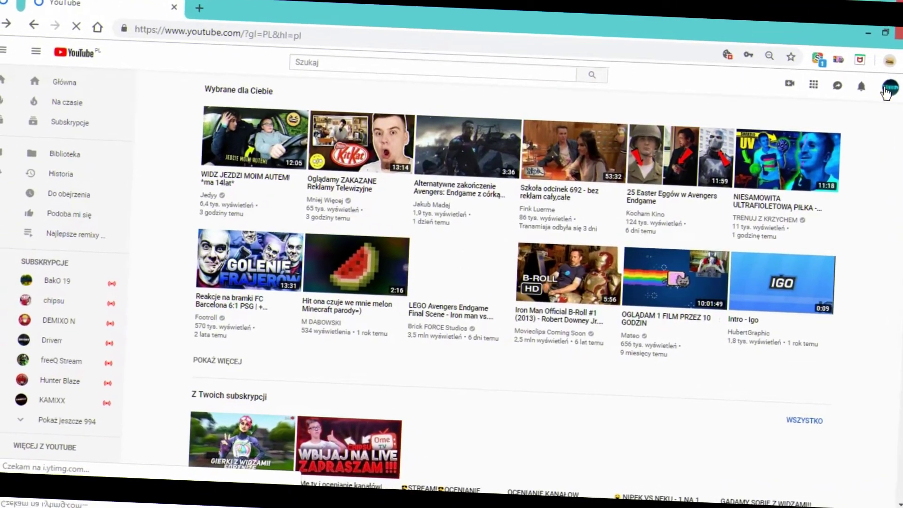
click(887, 91)
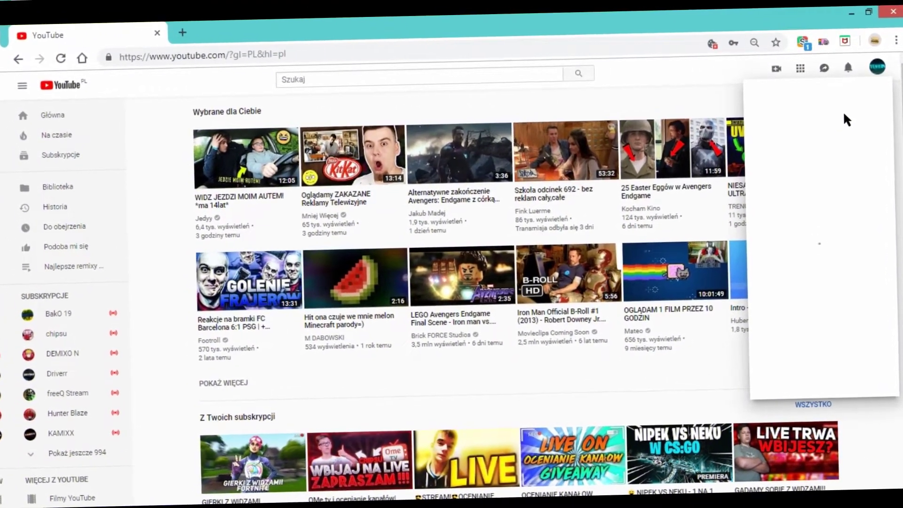
click(877, 66)
click(877, 66)
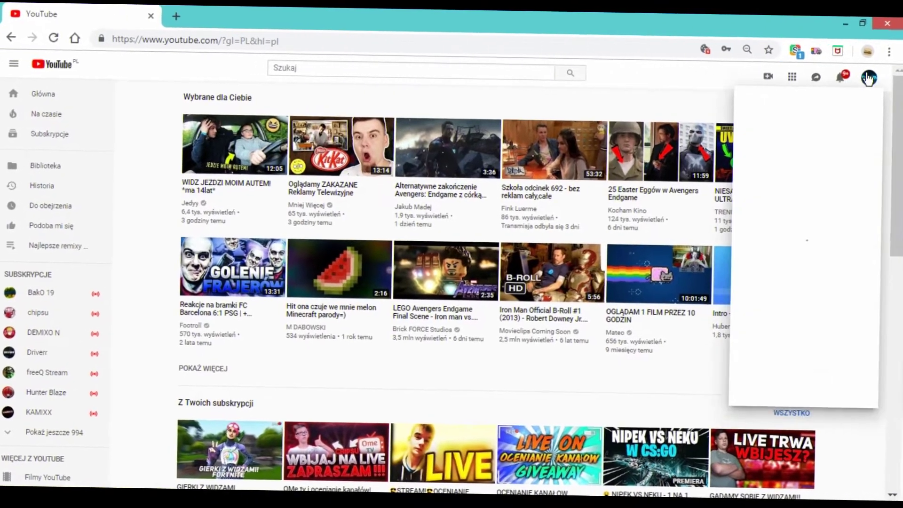
click(813, 148)
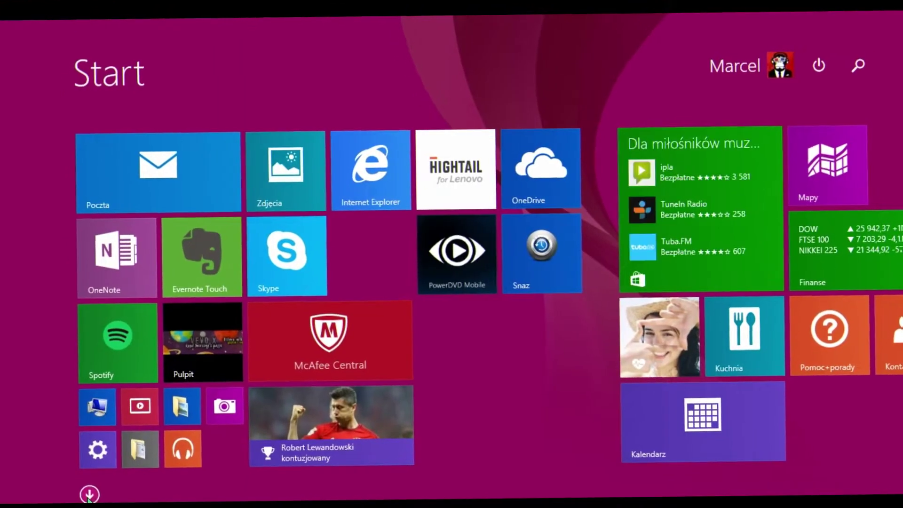
Launch the Snipping Tool (Narzędzie Wycinanie) from the list of installed Windows applications
click(89, 491)
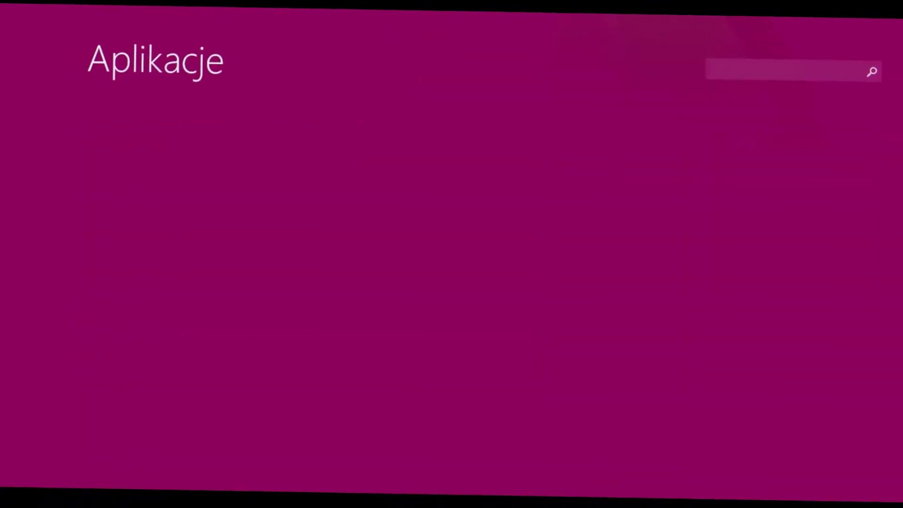
scroll(452, 283, down, 15)
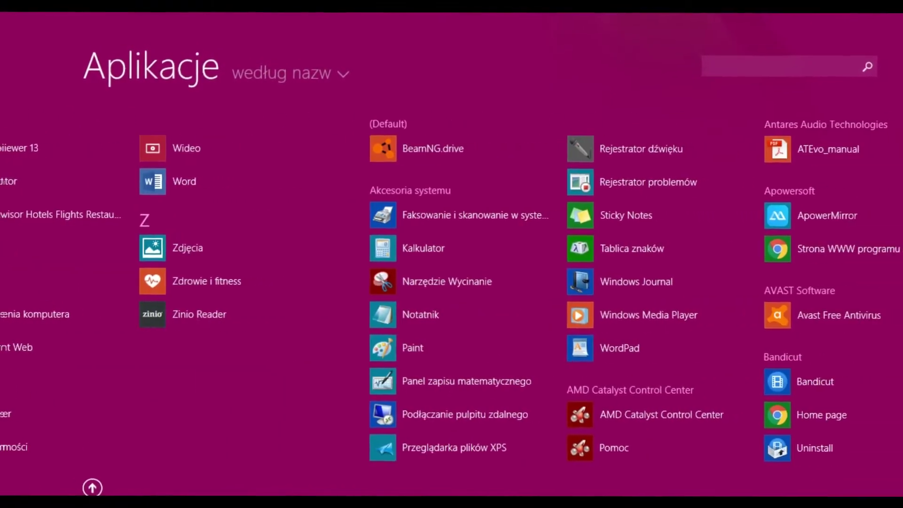
click(434, 285)
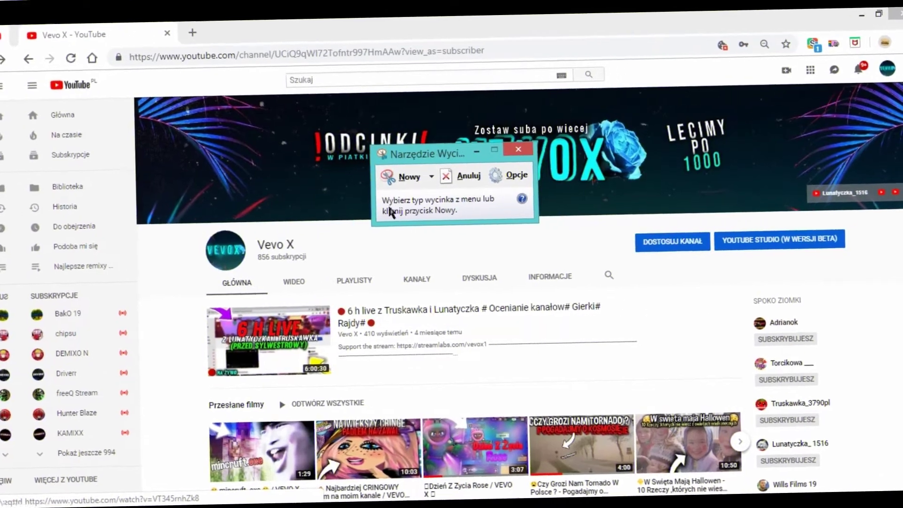
click(384, 176)
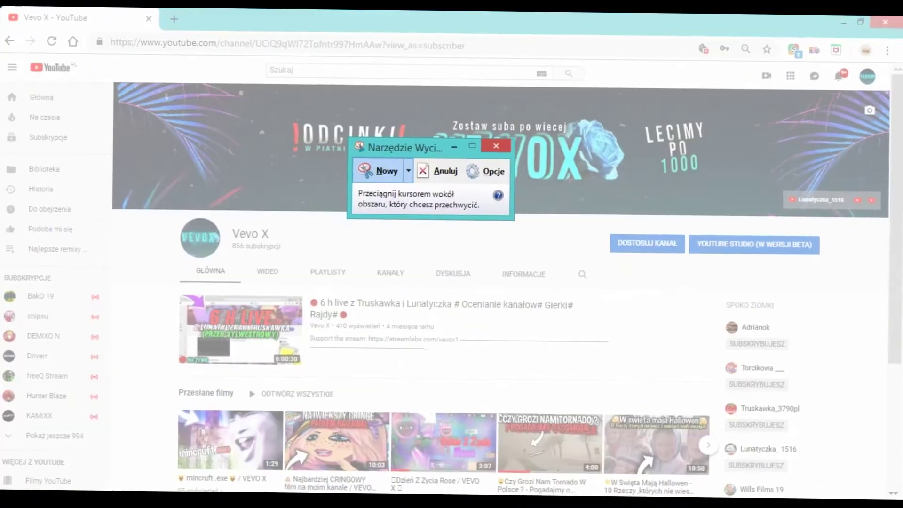
key(Escape)
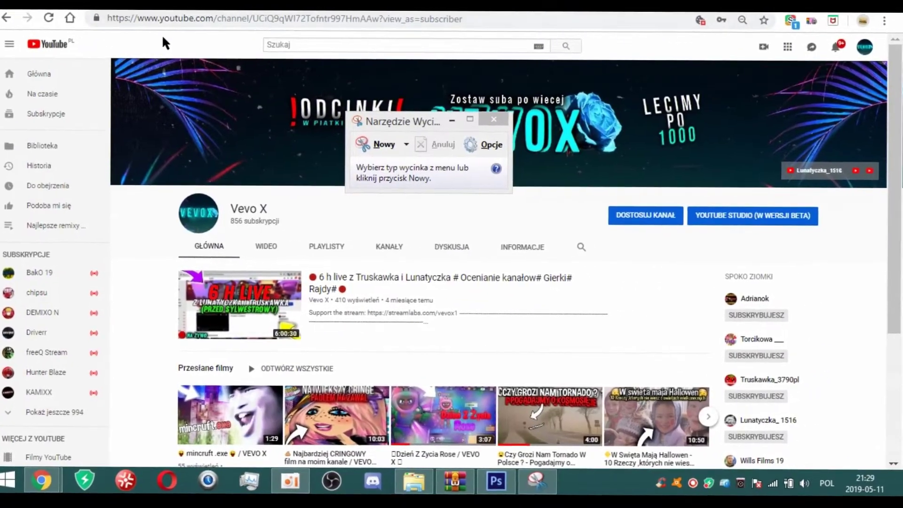
click(192, 8)
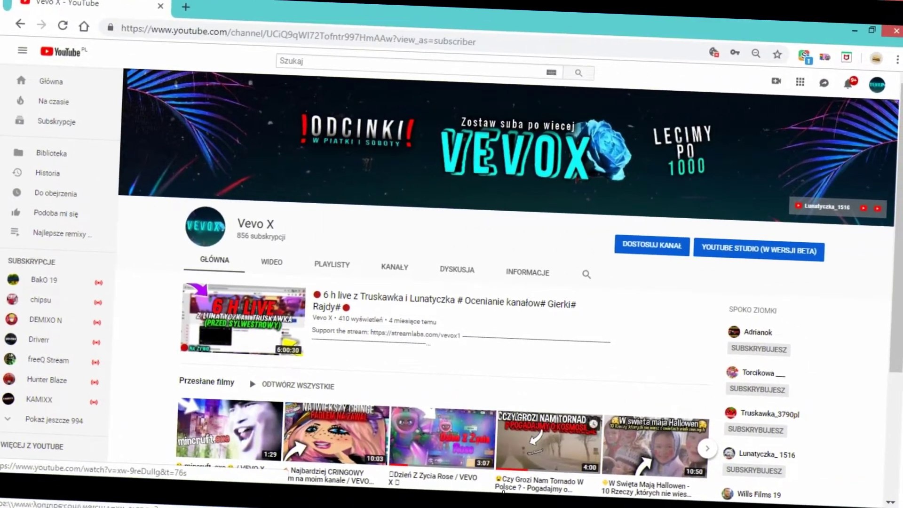
key(alt+Tab)
click(371, 182)
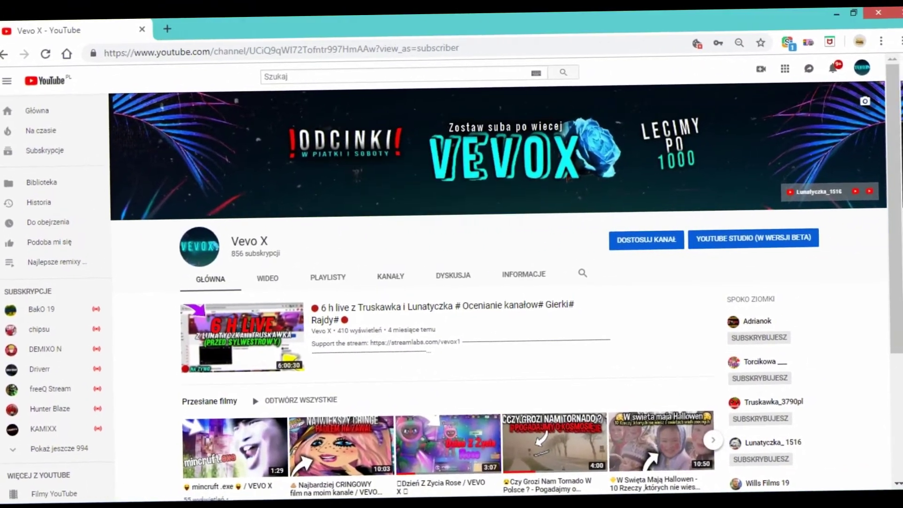
key(Escape)
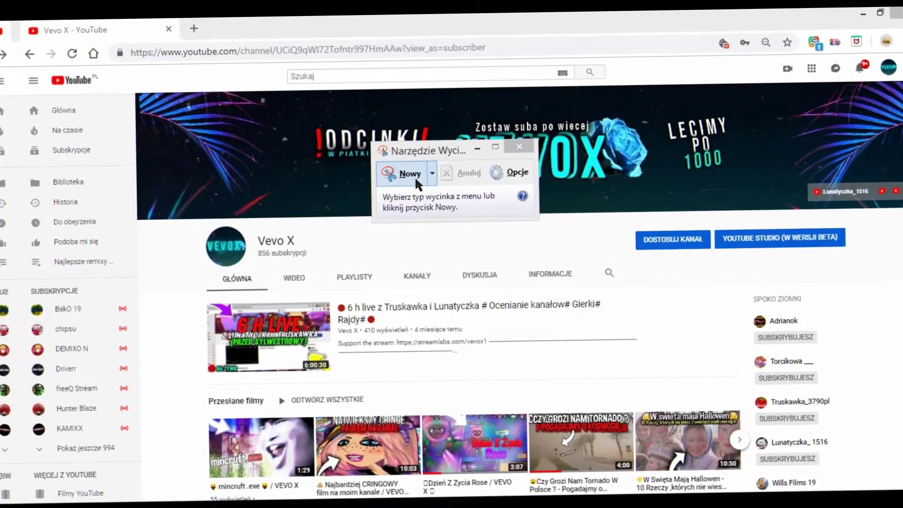
Snip the whole browser window with the channel page and save it on the desktop as a PNG named "to"
click(399, 174)
drag(2, 14, 900, 495)
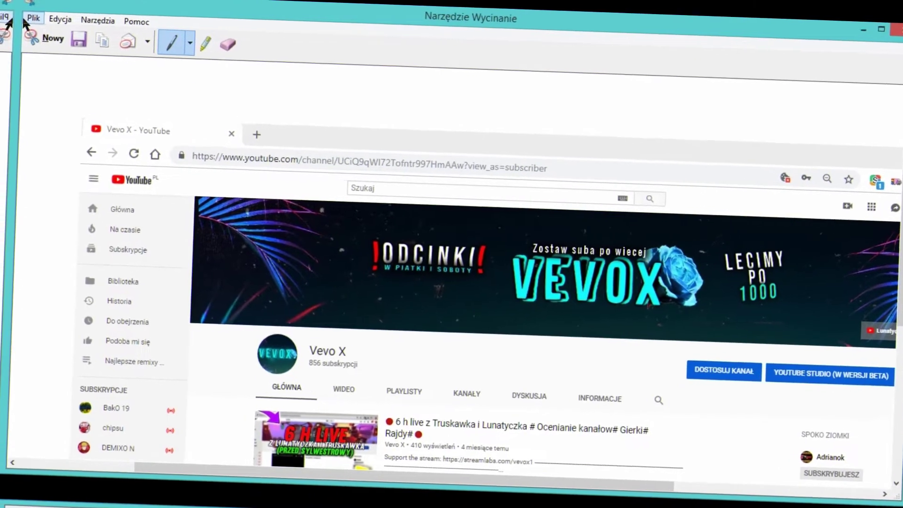
click(33, 18)
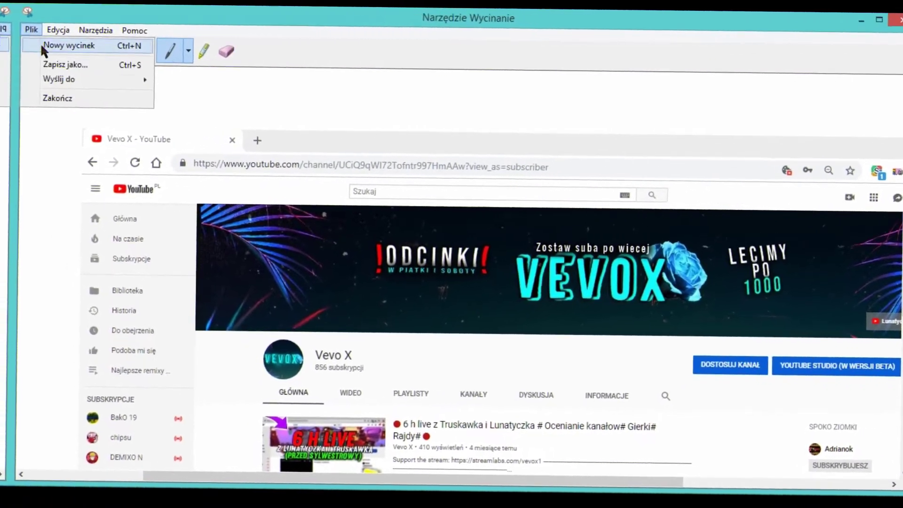
click(42, 62)
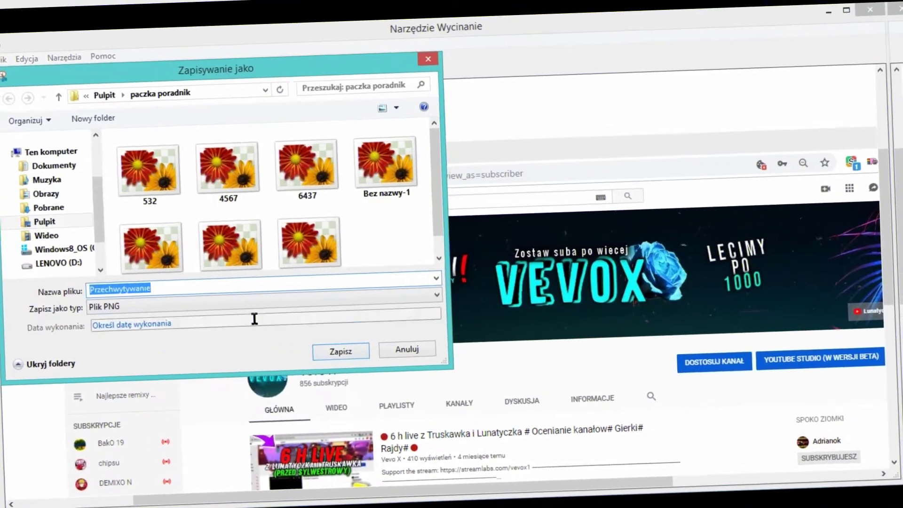
click(82, 226)
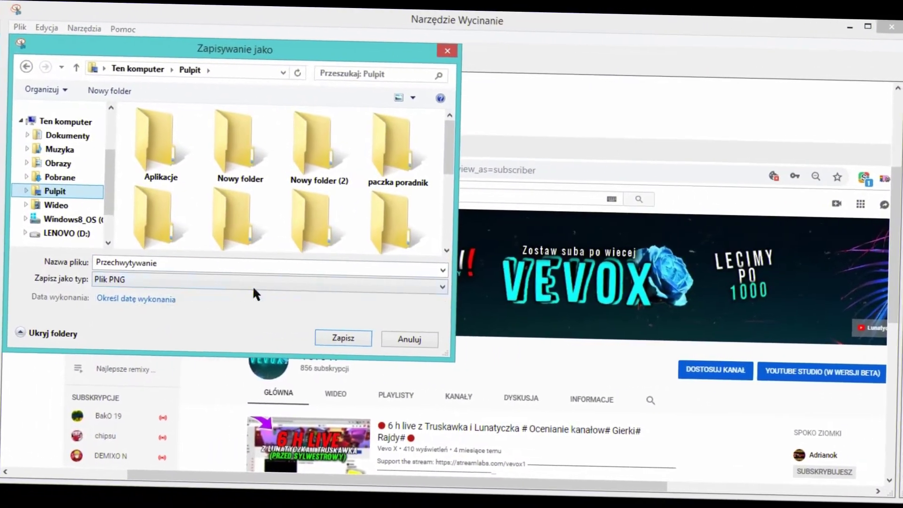
double_click(221, 266)
key(BackSpace)
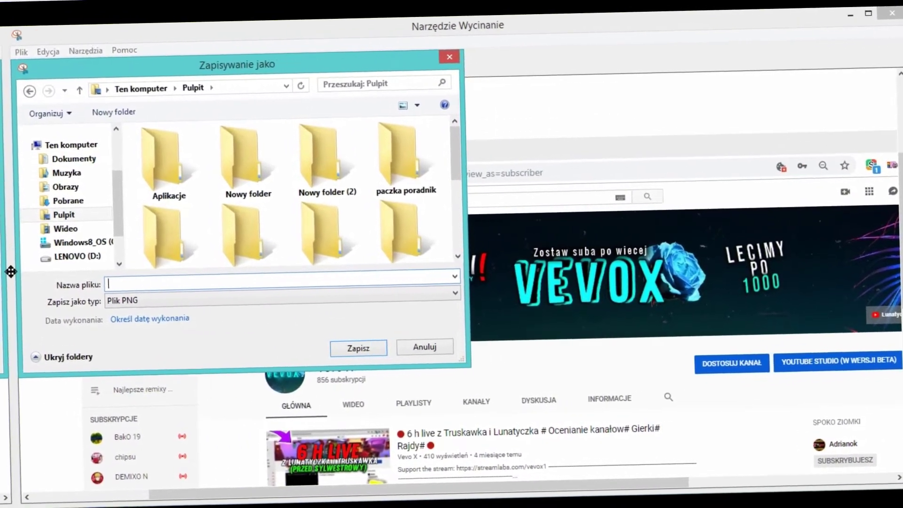
text(to)
key(Return)
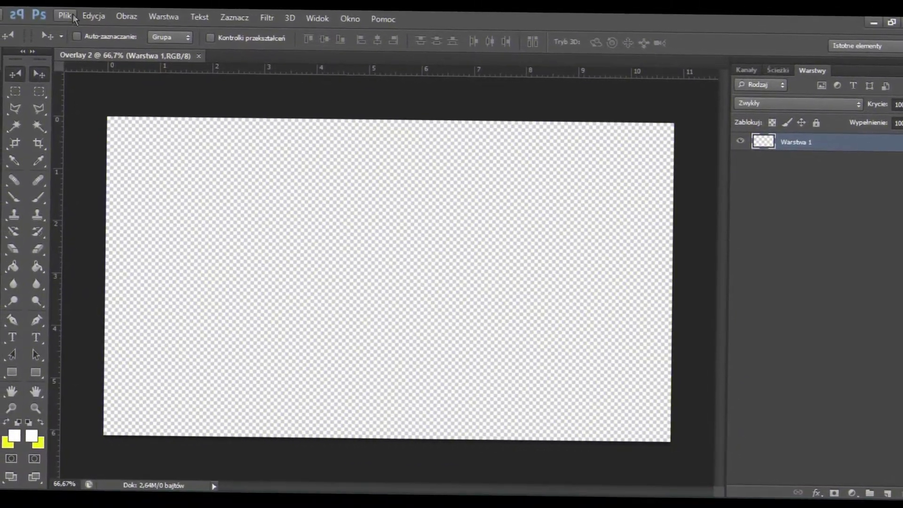
Place the desktop PNG image "to" into the Overlay 2 document in Photoshop
click(22, 31)
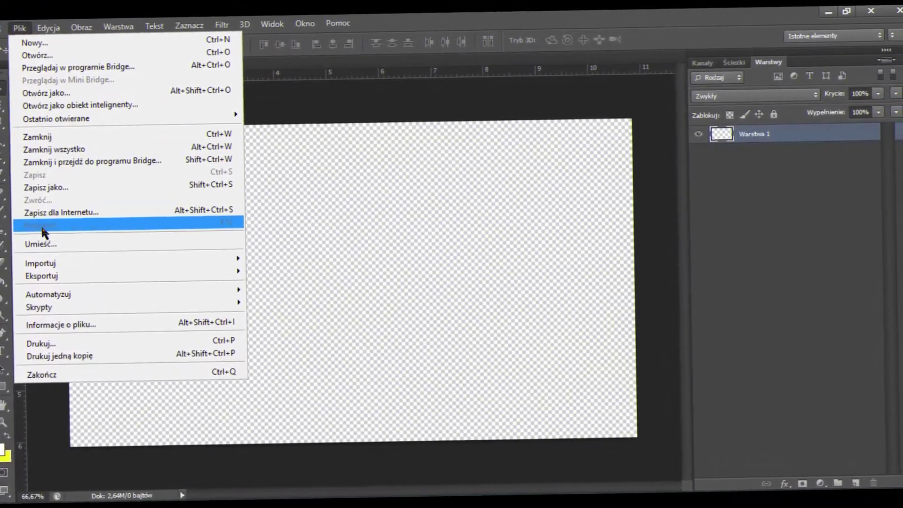
click(71, 232)
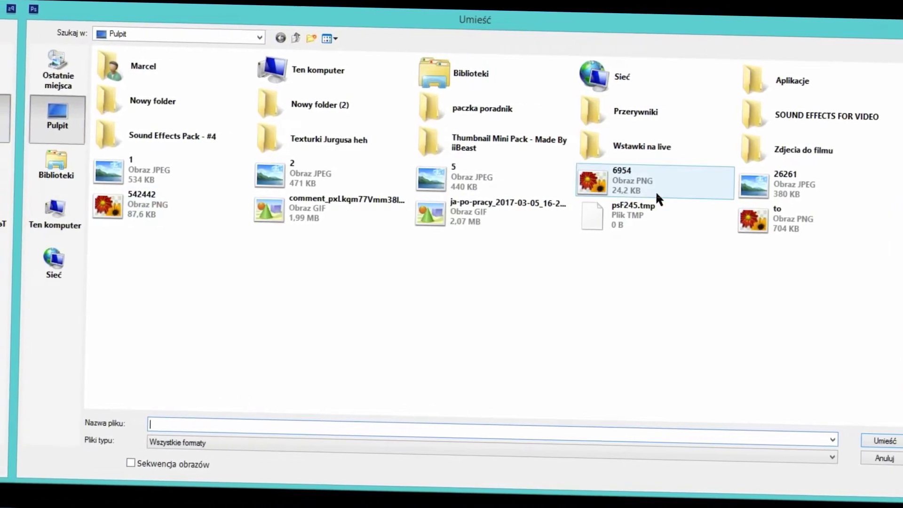
click(766, 225)
click(868, 436)
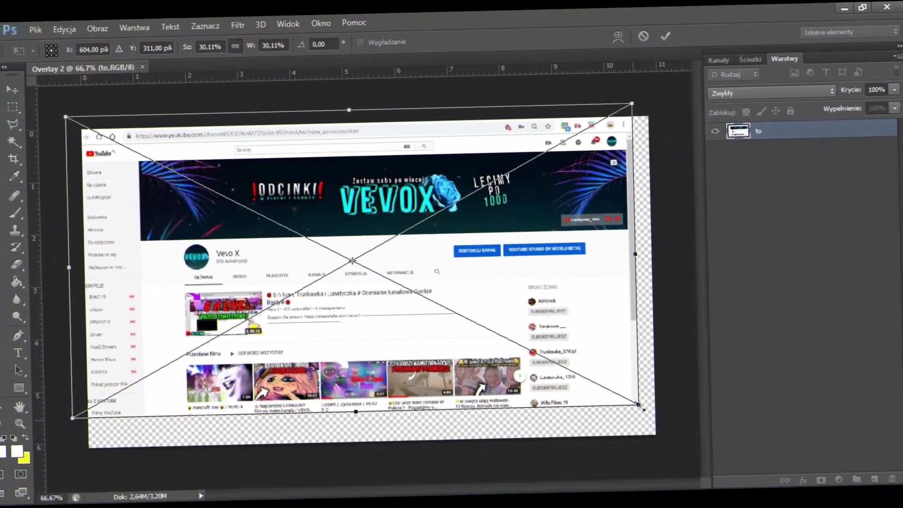
Scale the placed screenshot to about 35.6%, rotate it about 2.9° and position it to cover the whole canvas
drag(618, 414, 563, 417)
drag(671, 115, 675, 135)
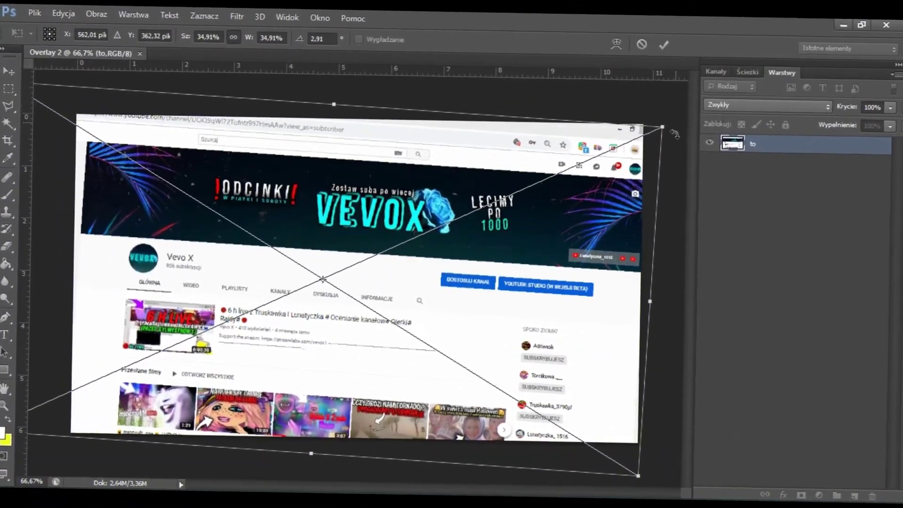
drag(570, 297, 591, 311)
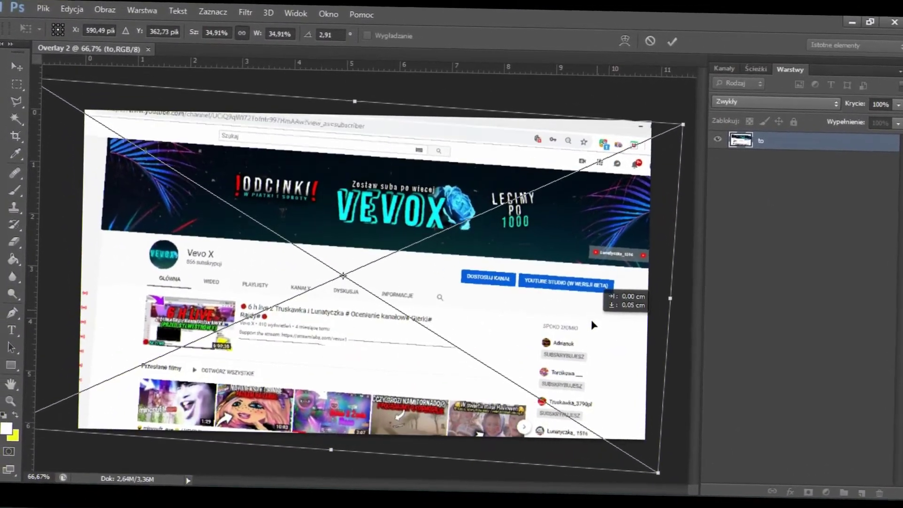
drag(654, 476, 666, 483)
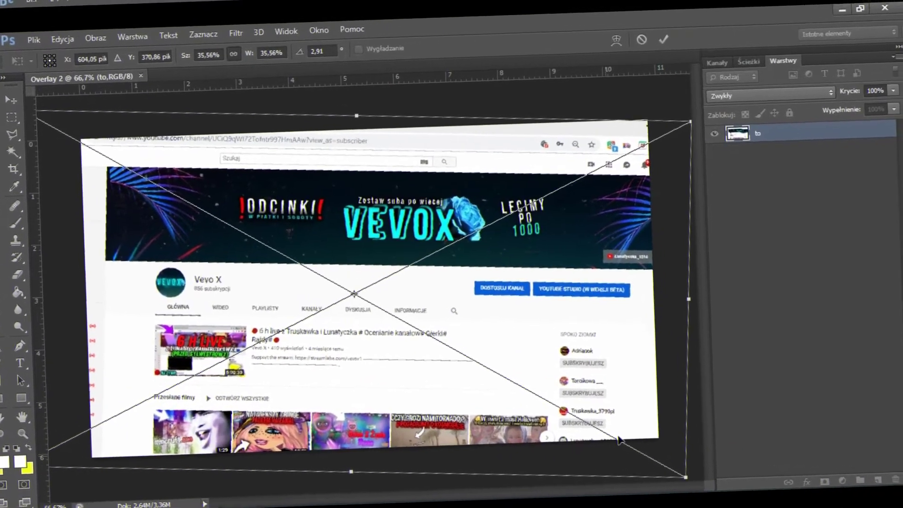
drag(630, 434, 613, 428)
click(644, 45)
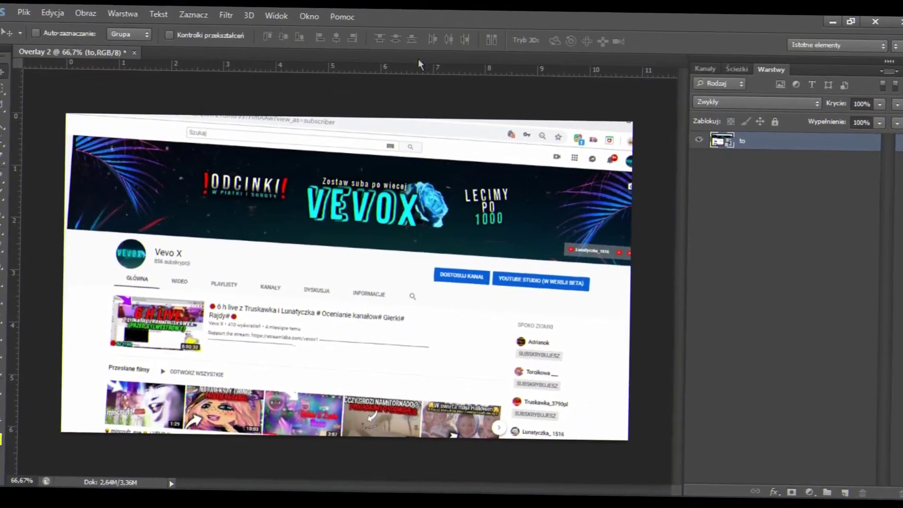
Apply a Gaussian Blur with a 5.3 px radius to the placed screenshot layer "to"
click(217, 14)
mouse_move(280, 184)
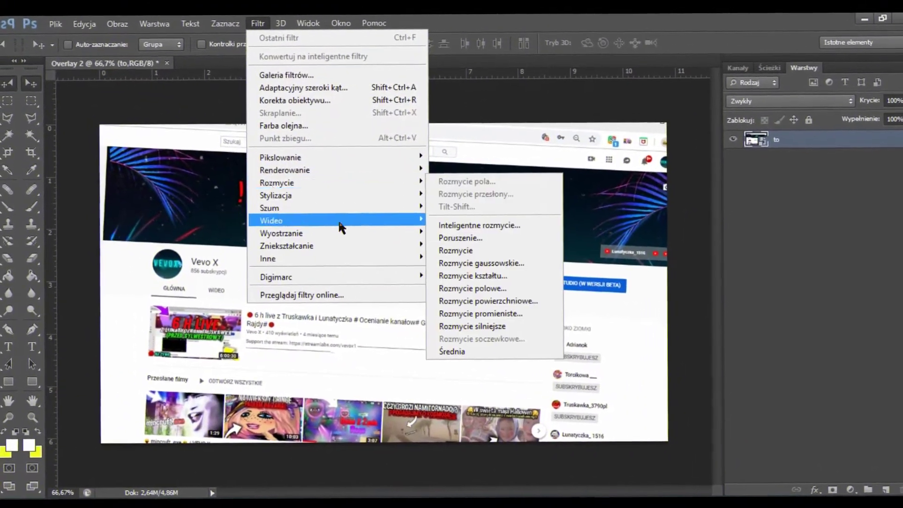
click(499, 270)
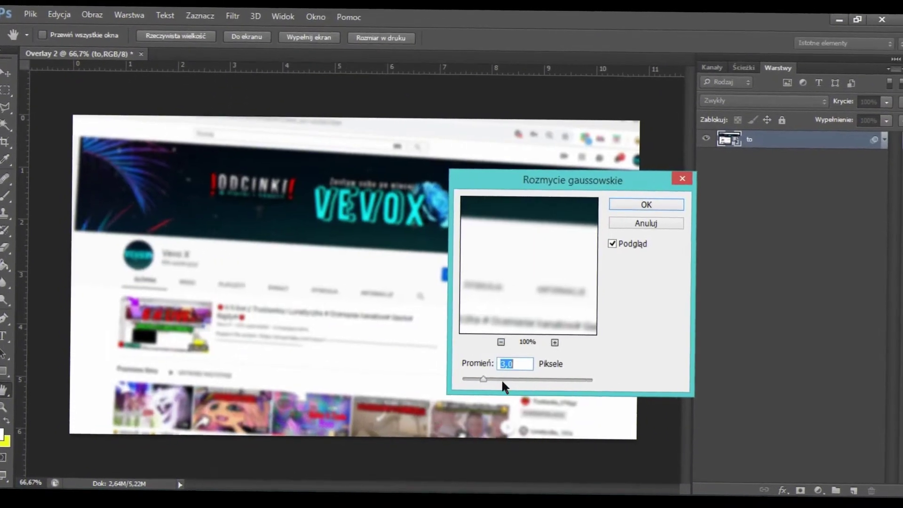
click(501, 380)
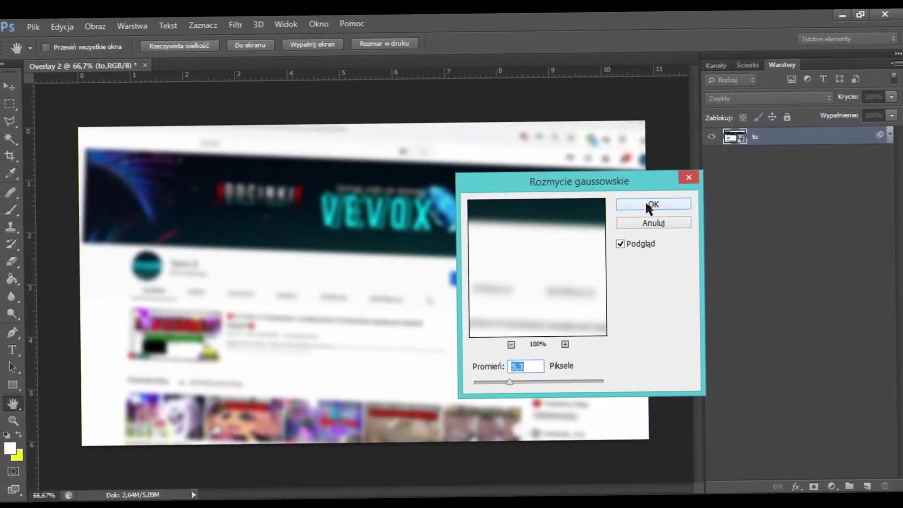
click(645, 203)
Add a new layer above the screenshot and fill it with bright green (#00ff24)
click(859, 485)
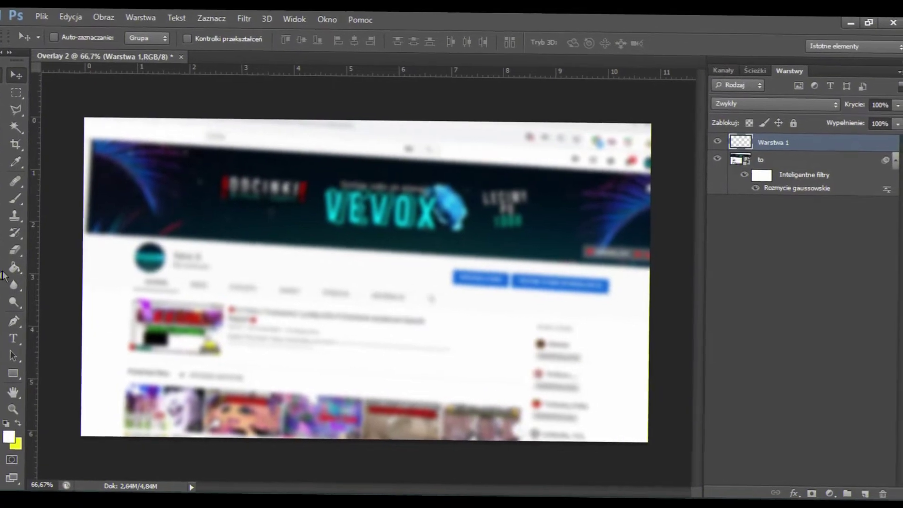
key(g)
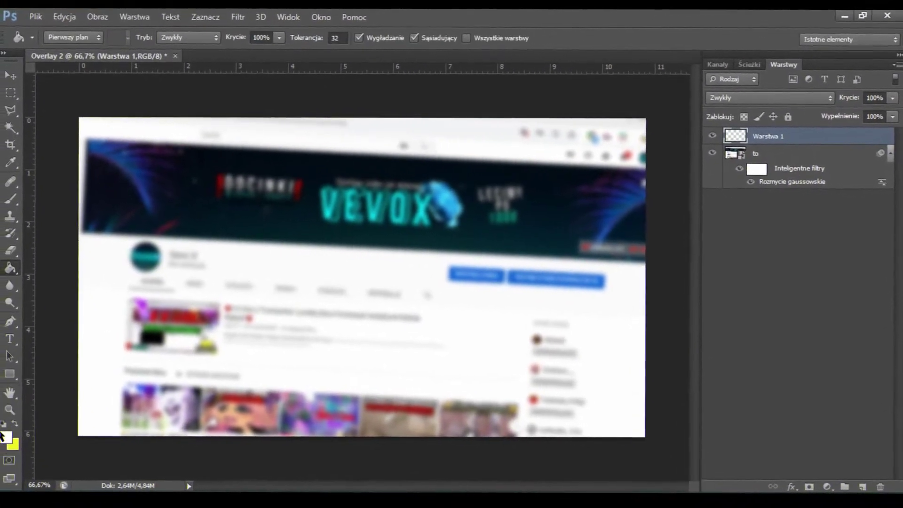
click(2, 428)
click(740, 285)
drag(691, 207, 718, 177)
click(870, 204)
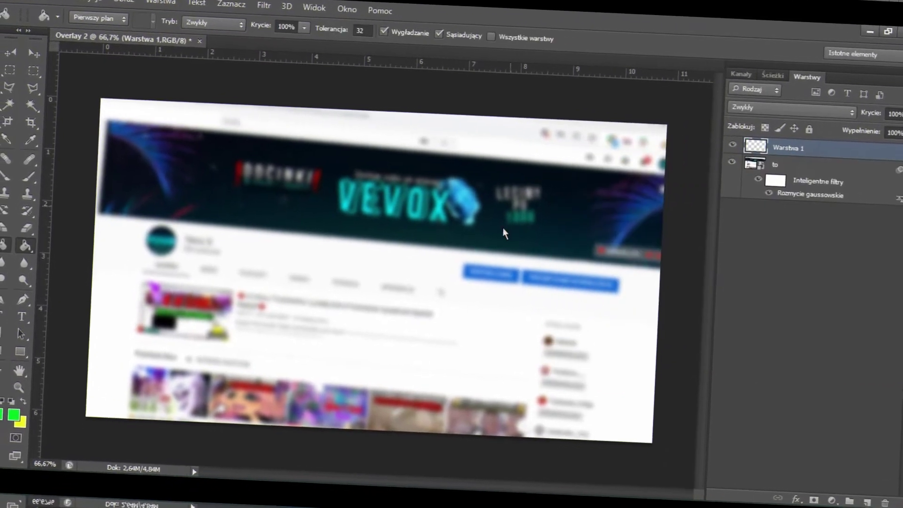
click(504, 227)
Set the green fill layer's blend mode to Overlay (Nakładka) and its opacity to 77%
click(812, 113)
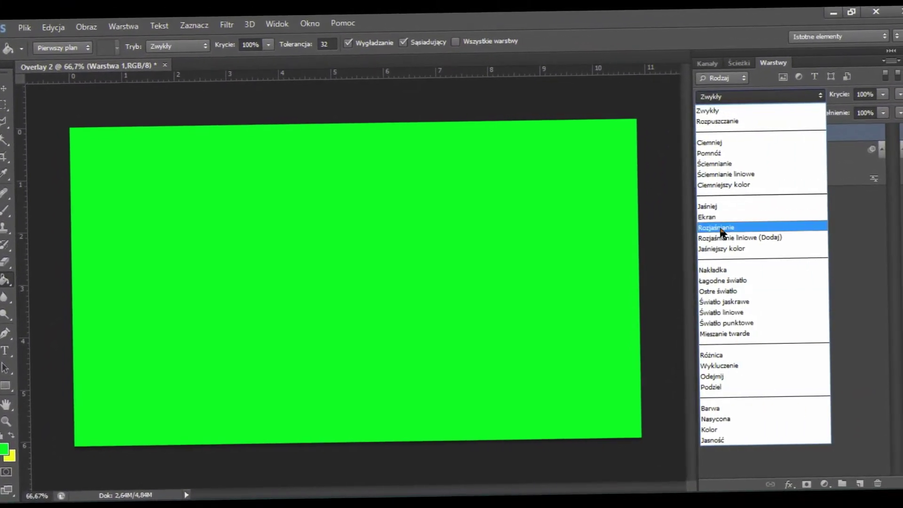
click(715, 270)
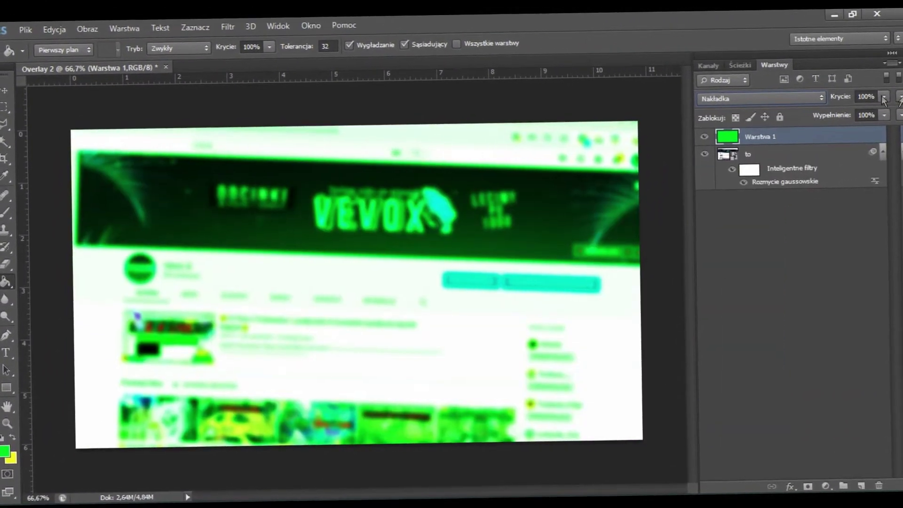
click(881, 93)
drag(881, 106, 899, 127)
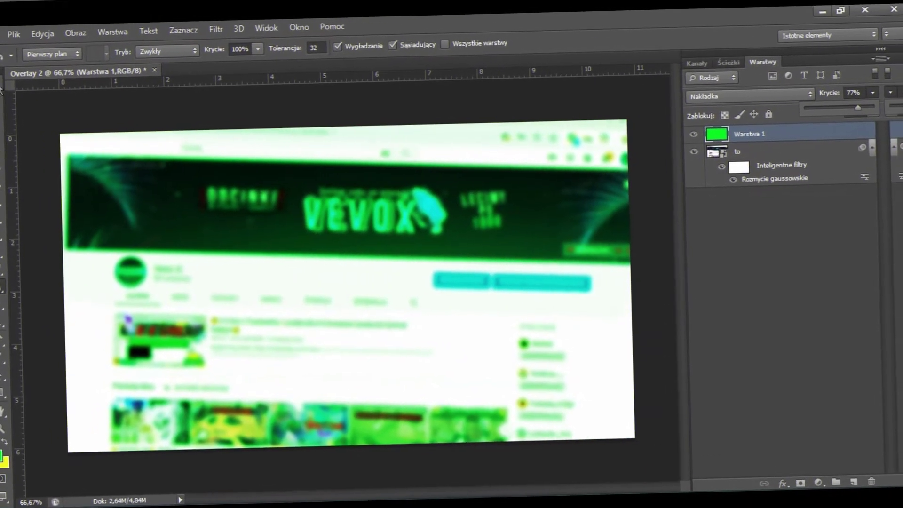
Add another empty layer above the green fill layer and keep #00ff24 as the foreground colour
key(v)
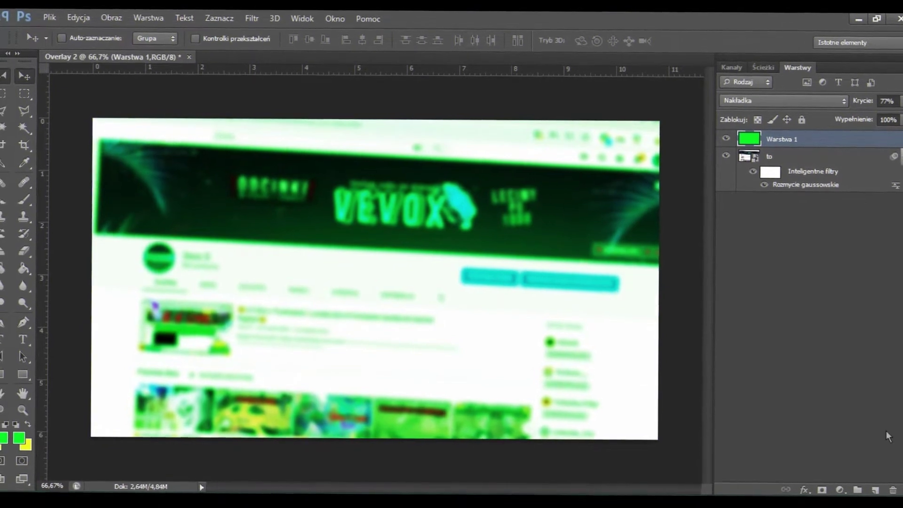
key(ctrl+shift+alt+n)
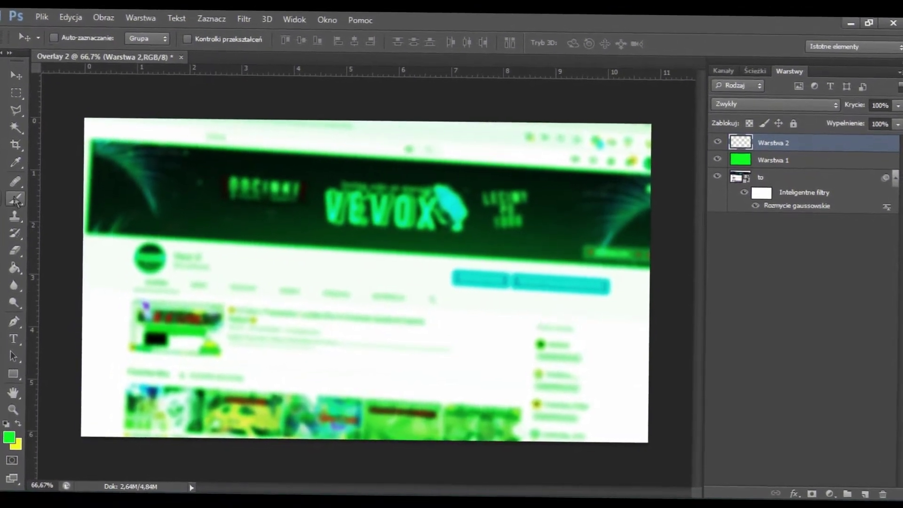
click(12, 445)
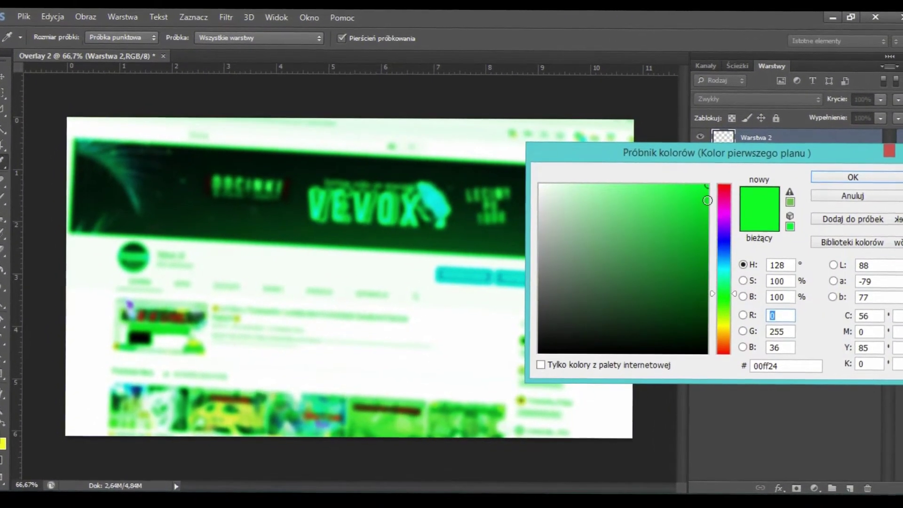
click(856, 183)
Paint scattered soft green spots and strokes across the canvas on Warstwa 2 with a 150 px brush, keeping Warstwa 1 hidden
key(b)
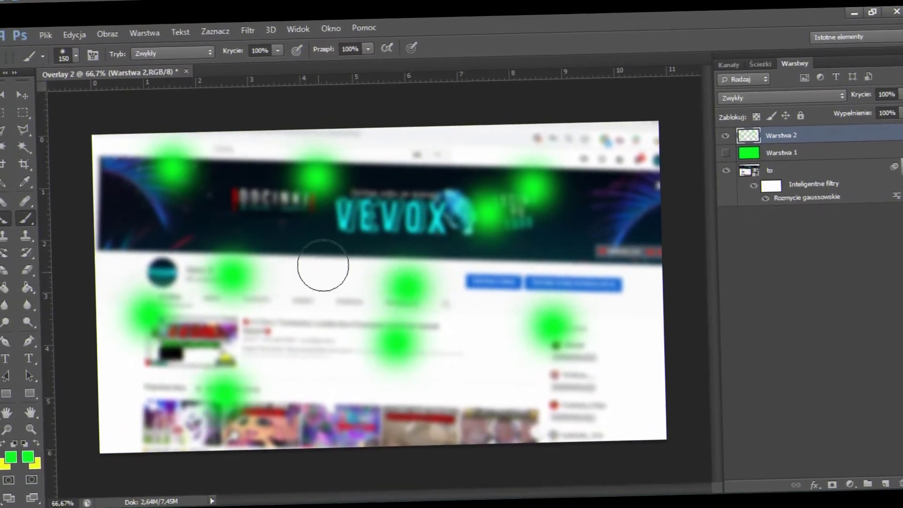
click(578, 239)
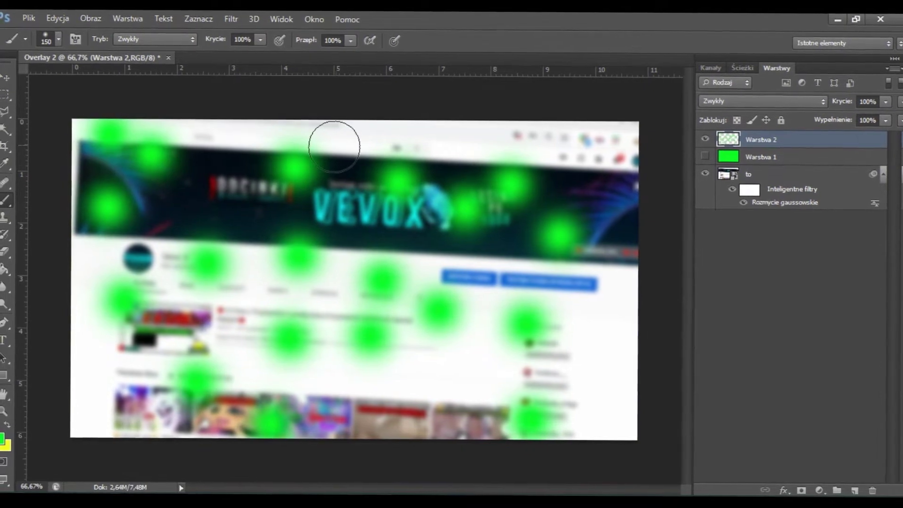
click(572, 163)
click(602, 281)
click(600, 376)
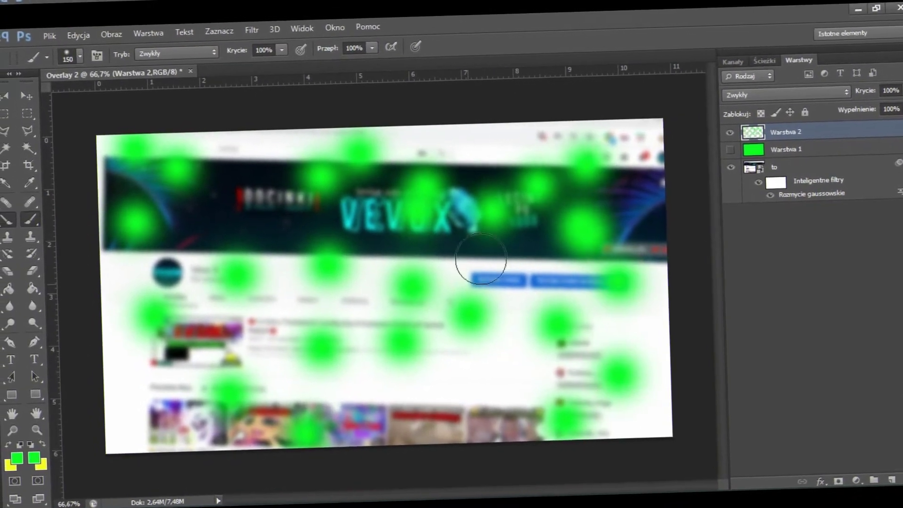
click(473, 243)
click(246, 239)
click(235, 189)
click(231, 150)
click(146, 357)
click(126, 402)
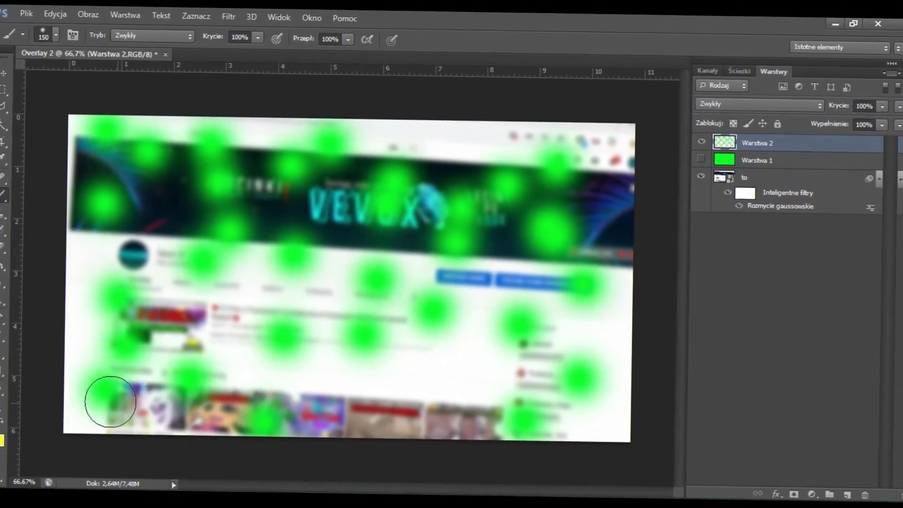
click(350, 372)
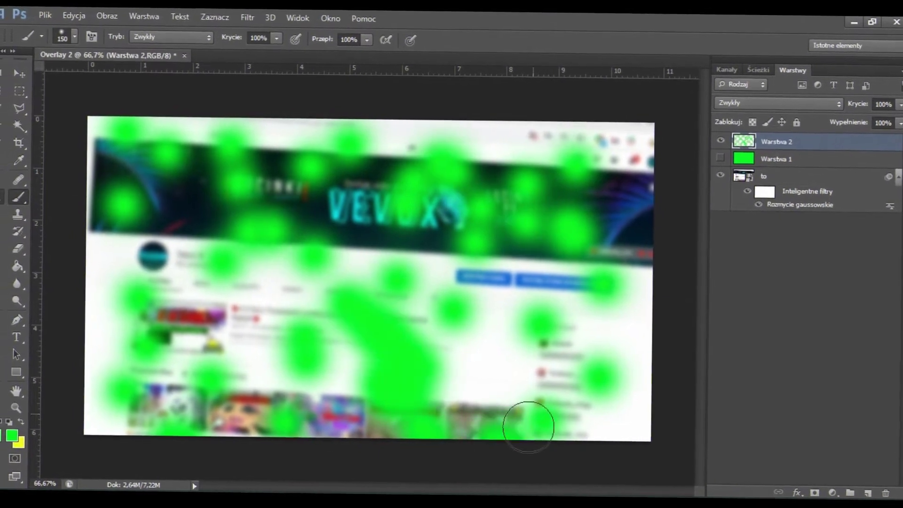
click(539, 163)
drag(559, 223, 549, 326)
click(554, 383)
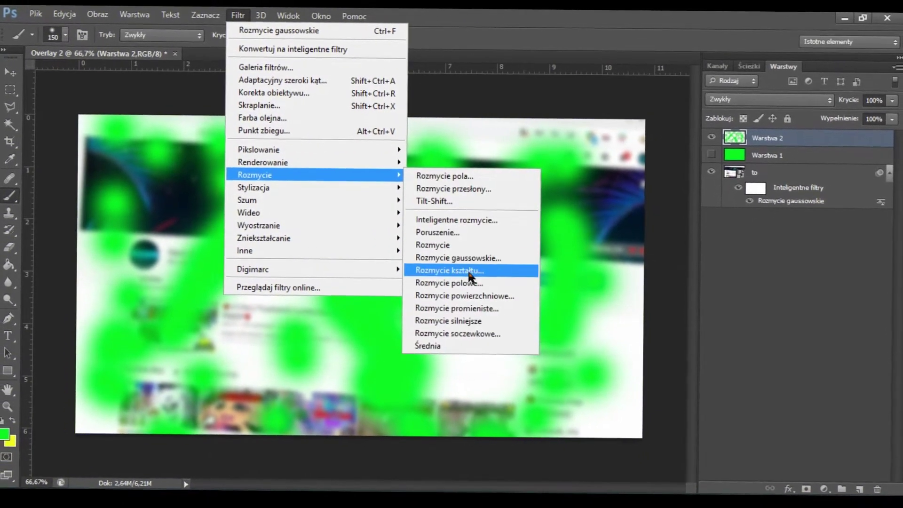
Apply a Gaussian Blur with a radius of 120.5 px to the painted green spots on Warstwa 2
click(466, 258)
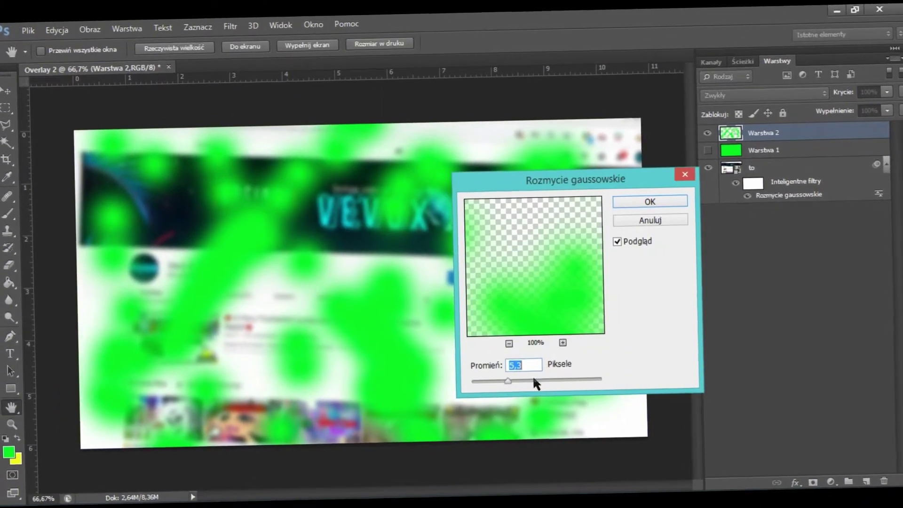
drag(534, 382, 561, 383)
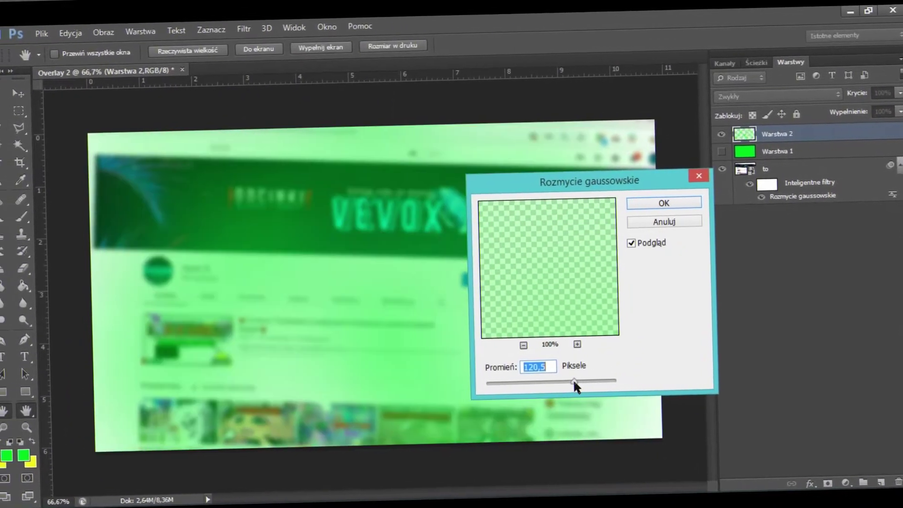
click(685, 207)
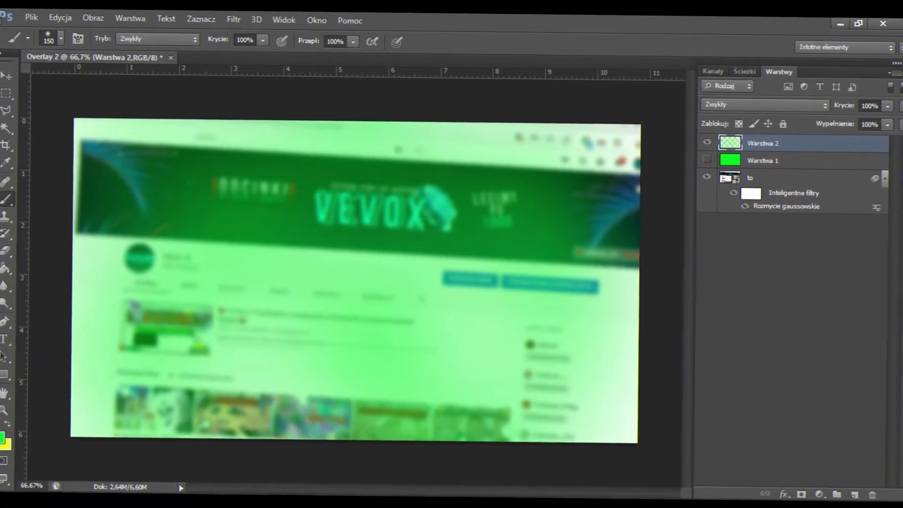
Enlarge the blurred green layer to about 108.67% width and 105.28% height and reposition it over the canvas
mouse_move(368, 274)
mouse_down()
mouse_move(408, 276)
mouse_move(367, 275)
mouse_up()
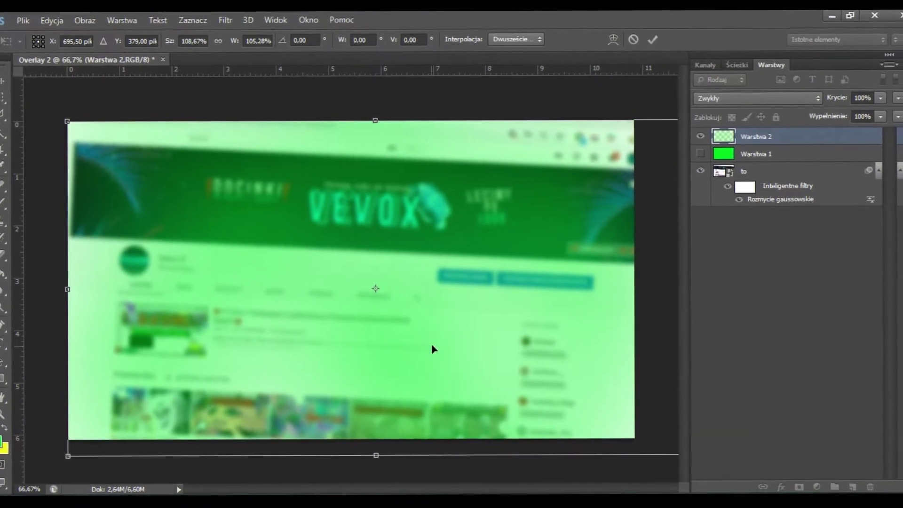
drag(434, 349, 421, 353)
click(653, 40)
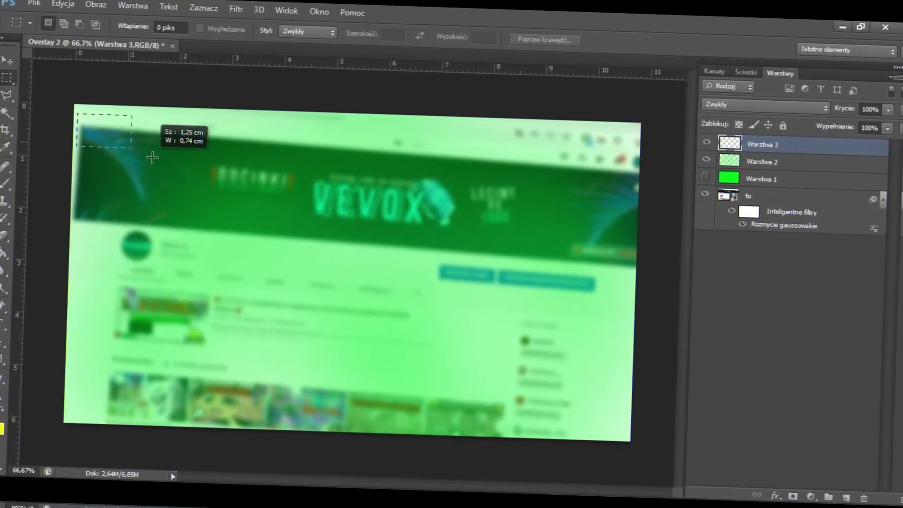
Select a rectangle about 7.5 cm wide in the canvas's upper-left area on Warstwa 3, fill it with black and deselect
drag(152, 158, 367, 244)
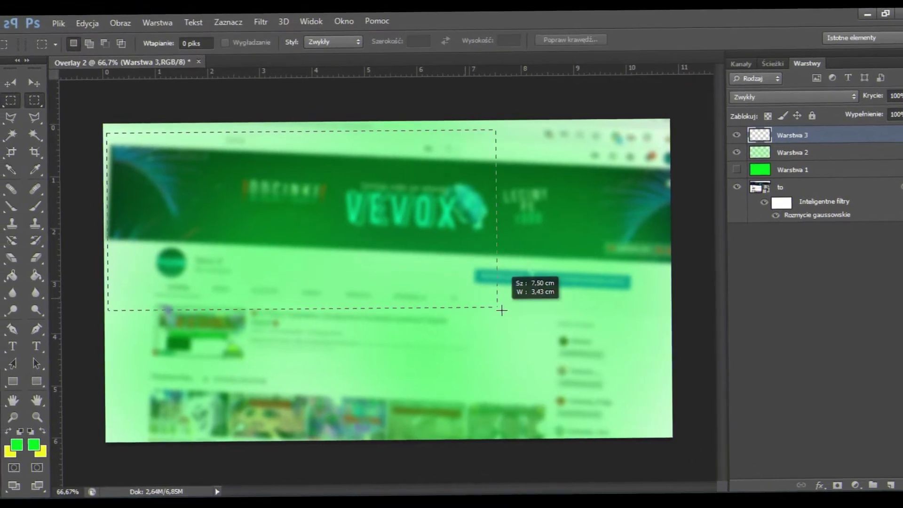
drag(501, 311, 500, 312)
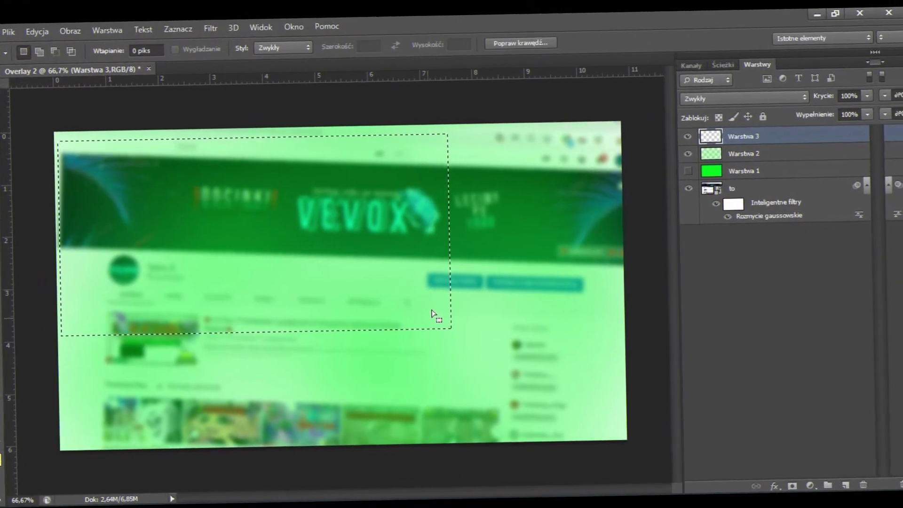
right_click(432, 314)
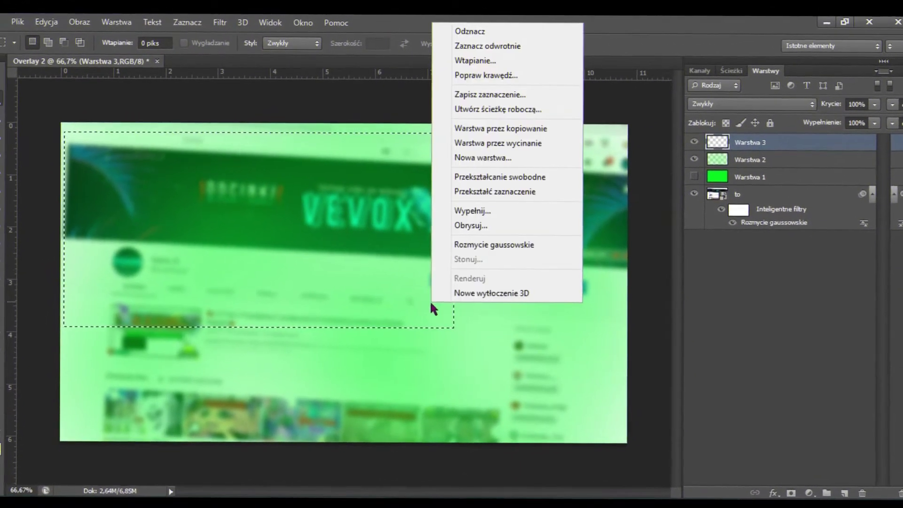
click(494, 206)
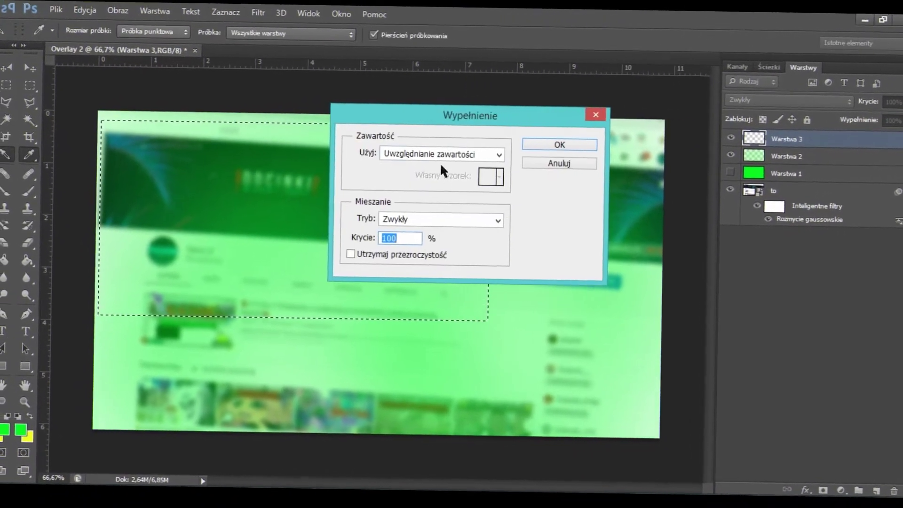
click(497, 154)
click(395, 195)
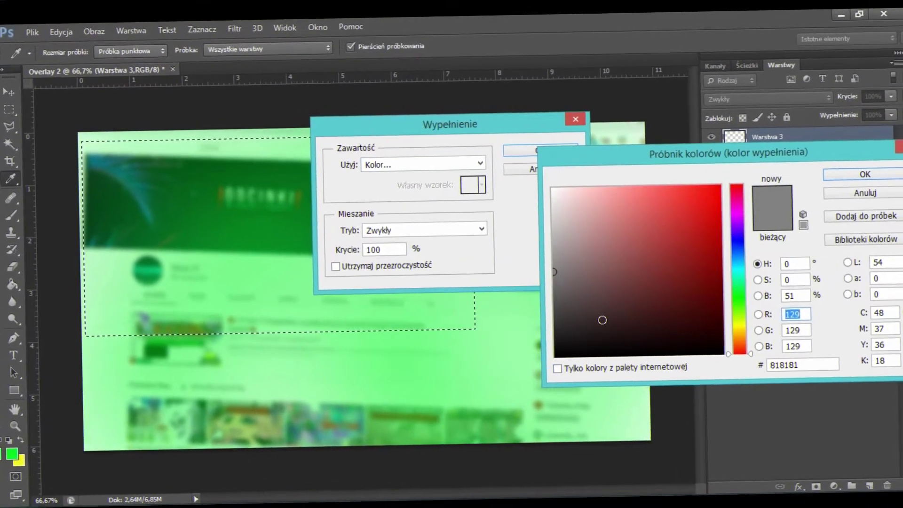
click(620, 350)
click(852, 168)
click(516, 144)
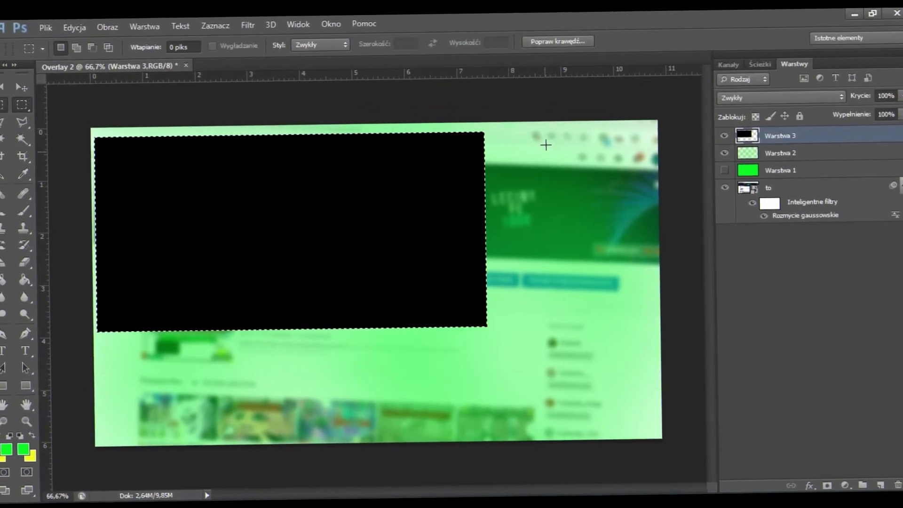
key(ctrl+d)
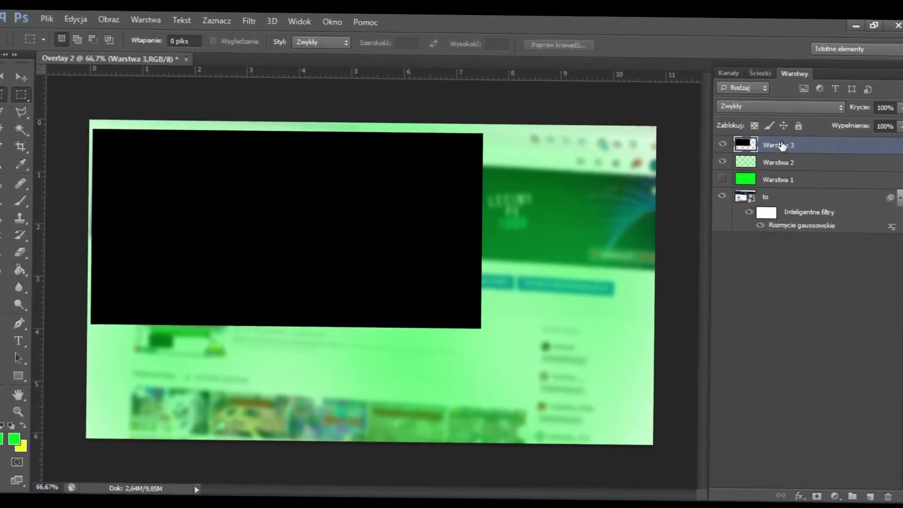
Add a drop shadow (Cień) to the black rectangle with 100% opacity, 0 px distance, 28% spread and a small size
right_click(823, 154)
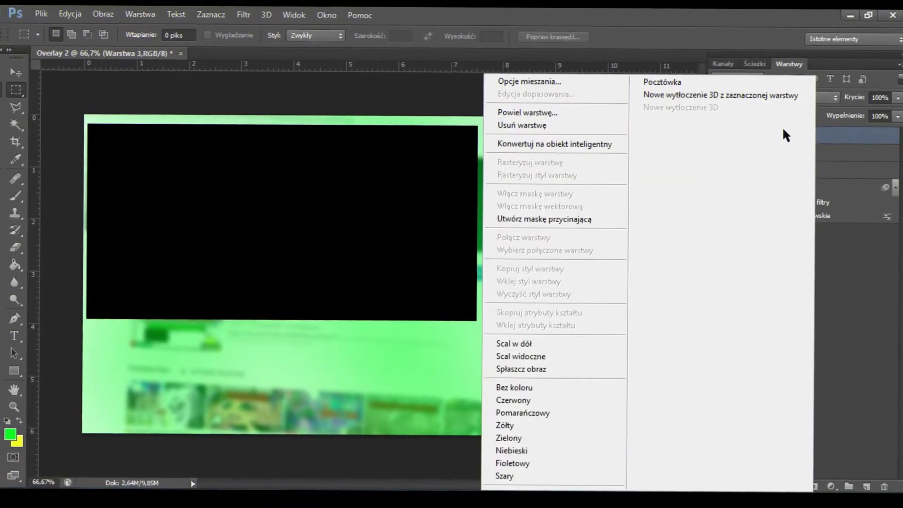
click(583, 83)
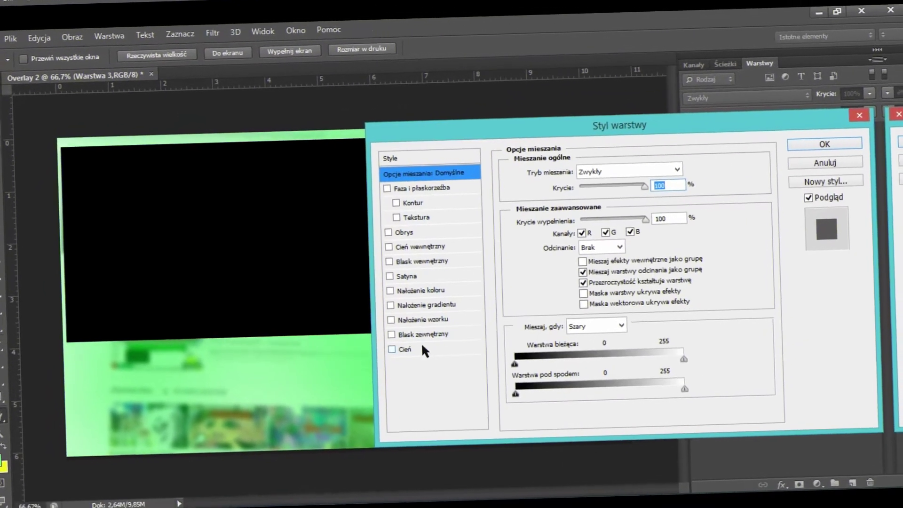
click(423, 343)
drag(605, 249, 583, 252)
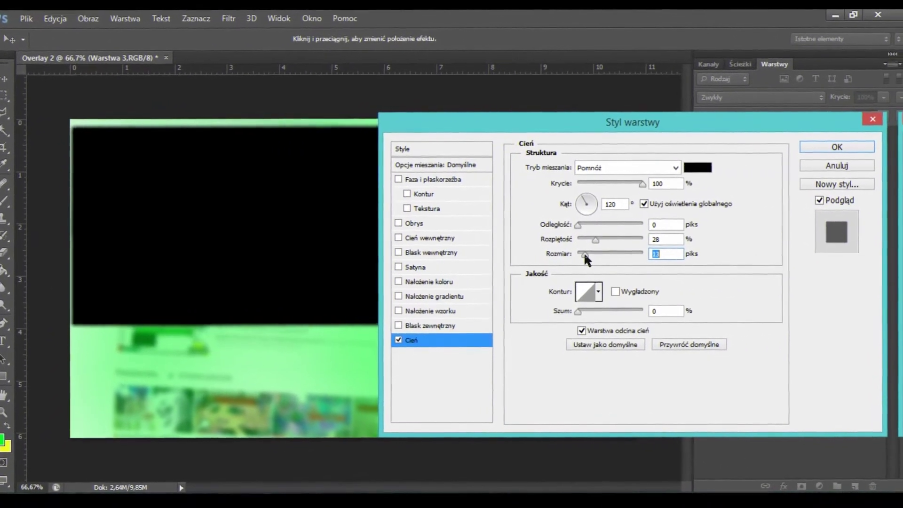
Add a white (ffffff) outside stroke (Obrys) to the black rectangle at 100% opacity, slightly thicker than 3 px
click(406, 229)
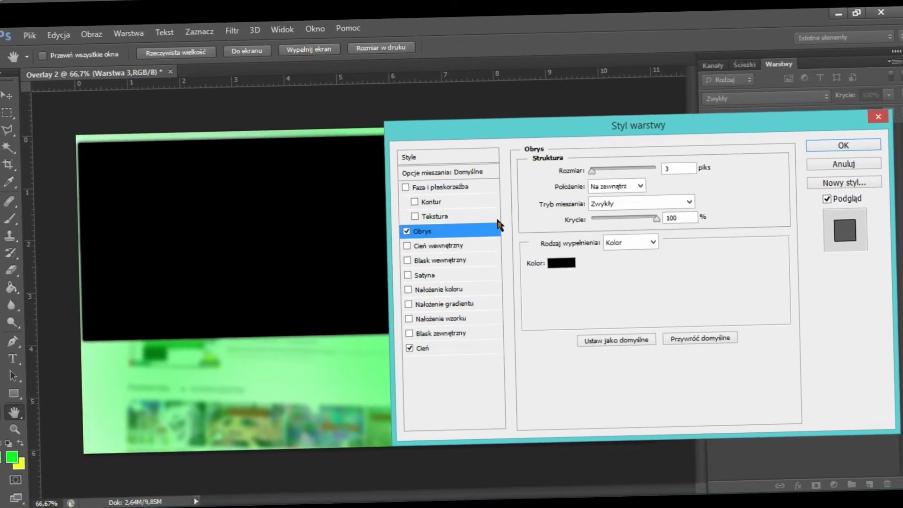
click(547, 261)
drag(616, 229, 558, 190)
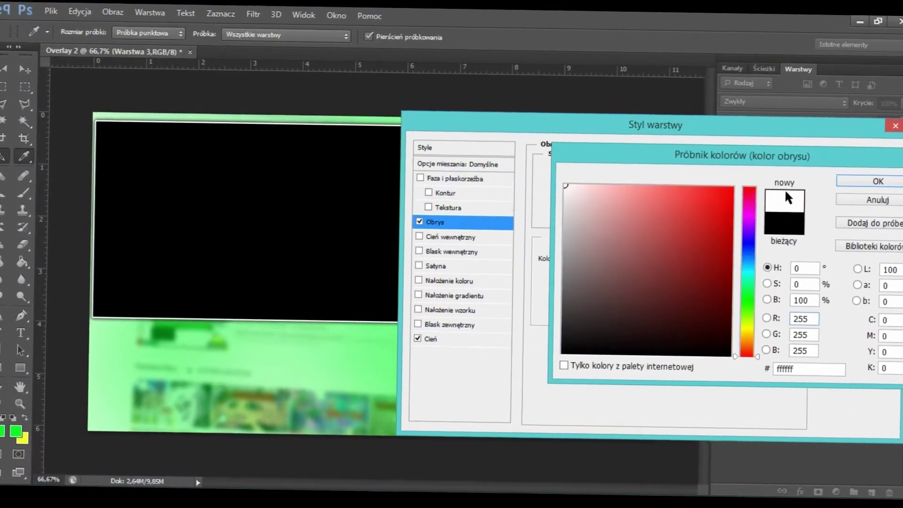
click(871, 187)
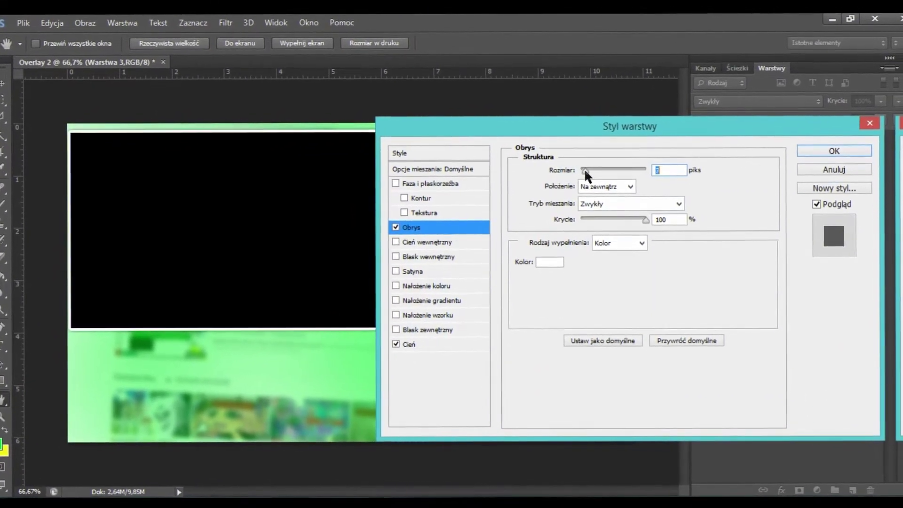
drag(591, 168, 593, 167)
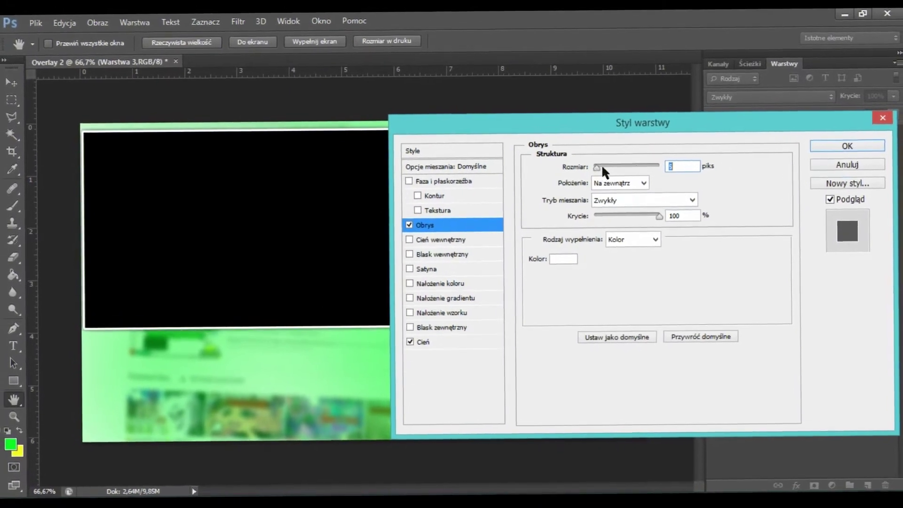
click(846, 154)
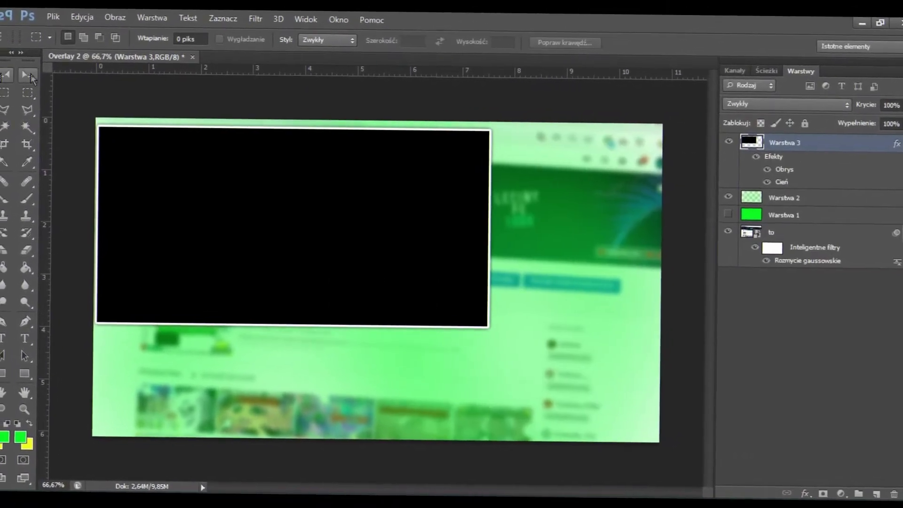
Move the framed rectangle slightly within the canvas's upper-left area and thicken its white stroke a little more
drag(140, 159, 113, 165)
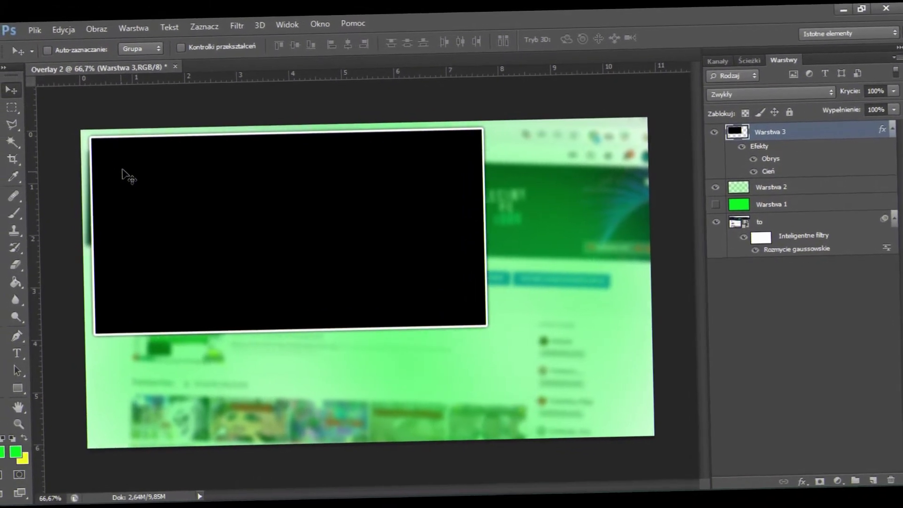
right_click(791, 130)
click(555, 90)
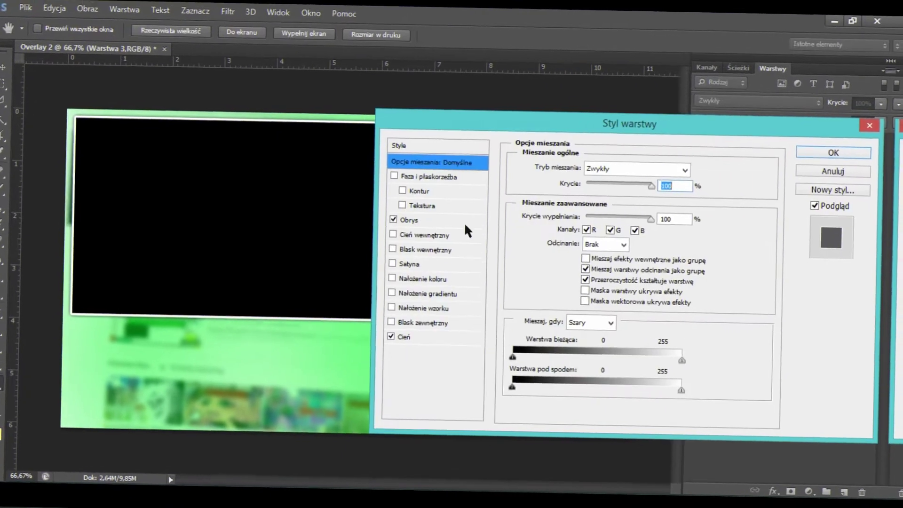
click(423, 218)
drag(590, 167, 591, 167)
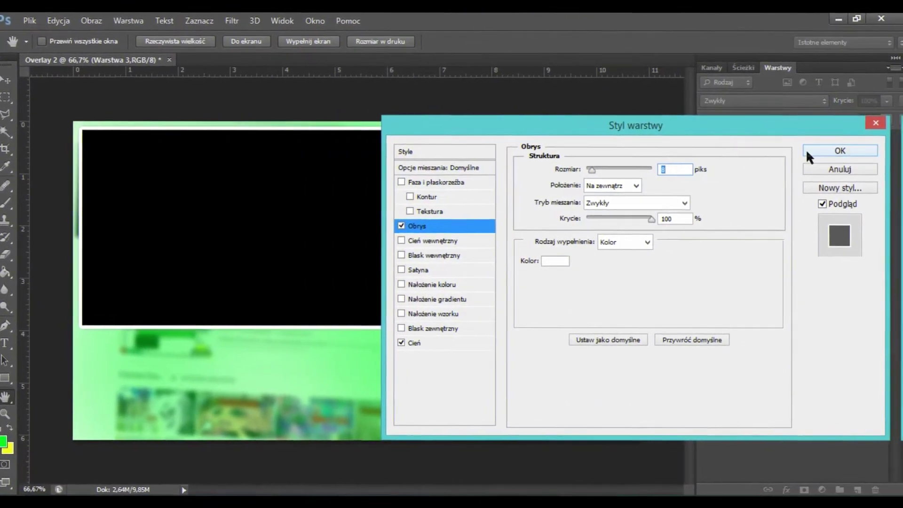
Strengthen the rectangle's drop shadow (Cień) to 45% spread and 49 px size, and apply the layer style
click(468, 343)
mouse_move(604, 245)
mouse_down()
mouse_move(615, 245)
mouse_move(612, 259)
mouse_move(597, 255)
mouse_up()
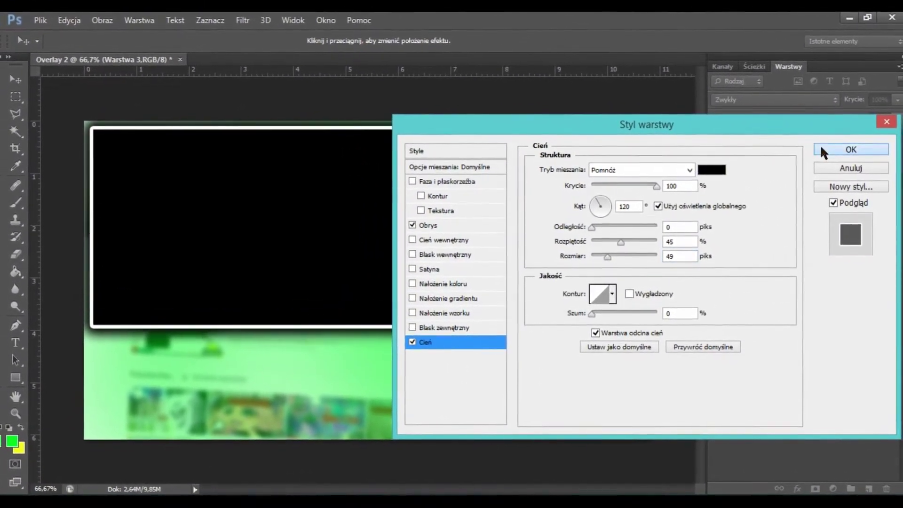
click(824, 149)
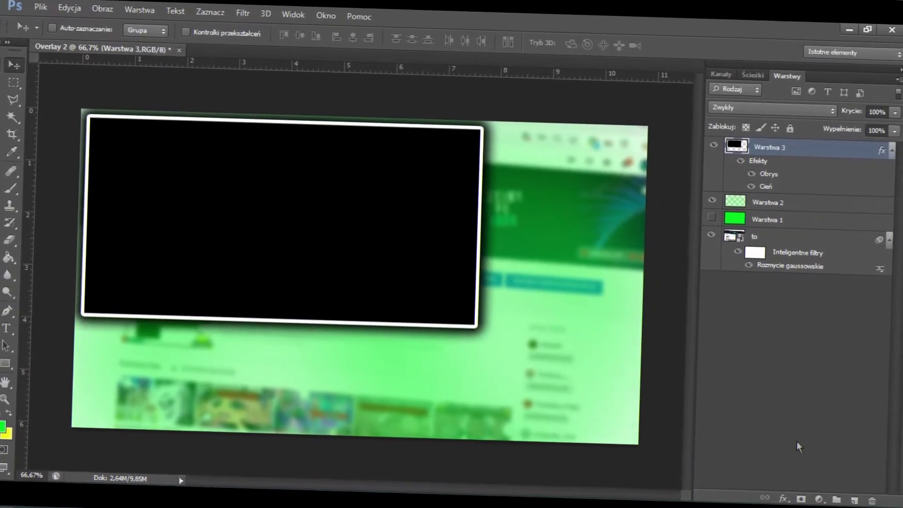
Add a new layer and create a text box across the canvas's lower part containing the text "Ekran"
click(854, 500)
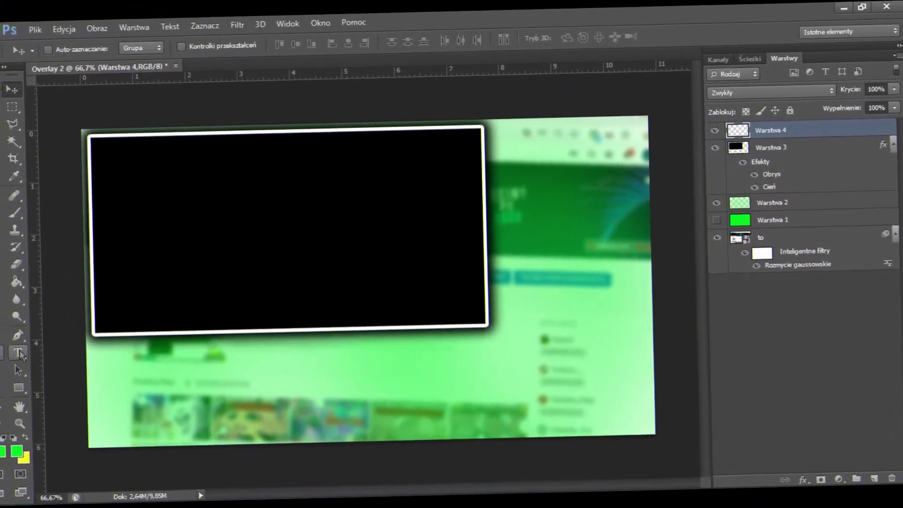
click(18, 353)
drag(108, 314, 555, 441)
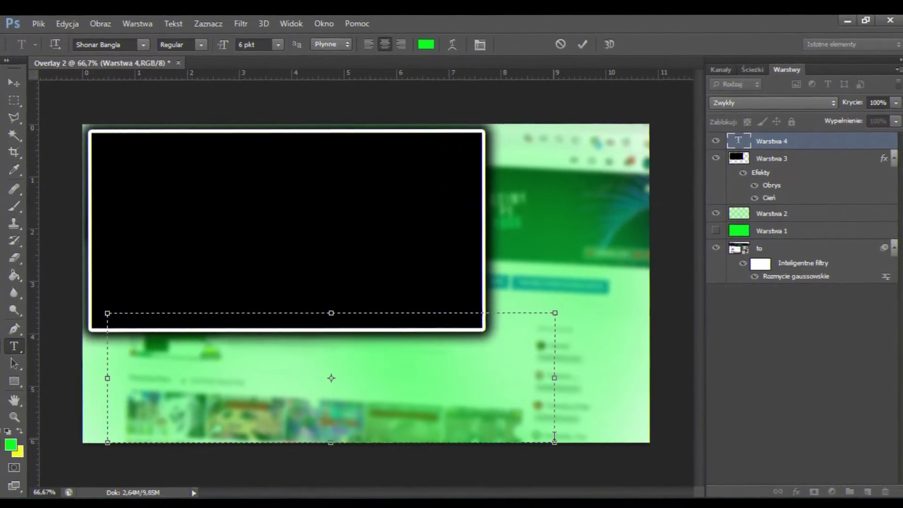
text(Ekran)
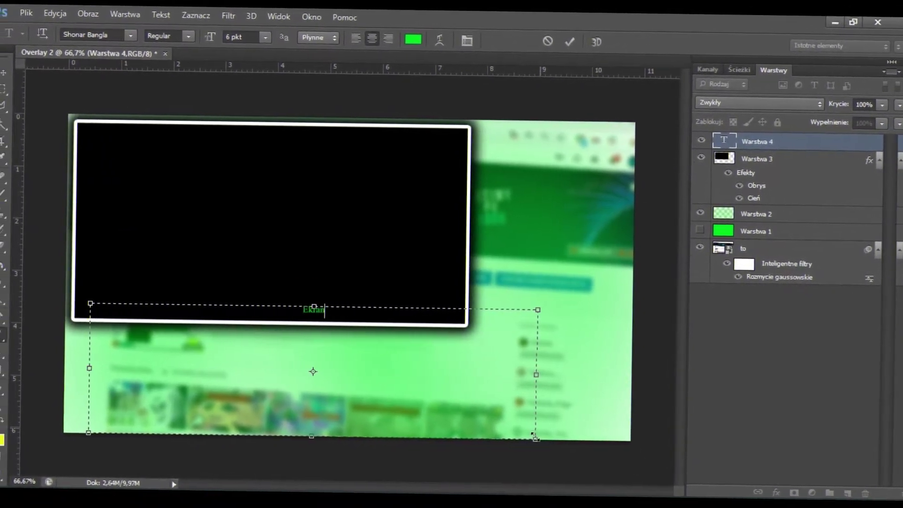
Enlarge the Ekran text to 42 pt and place it over the top edge of the black rectangle
click(256, 38)
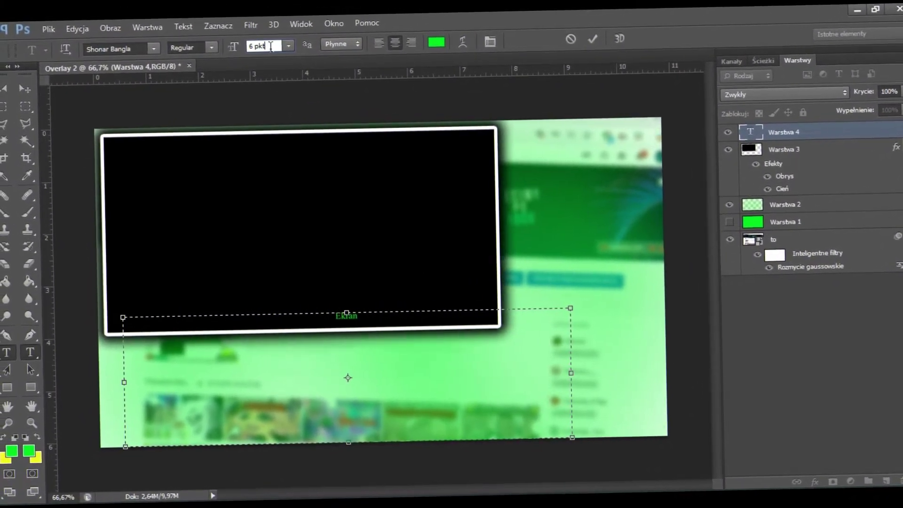
double_click(345, 321)
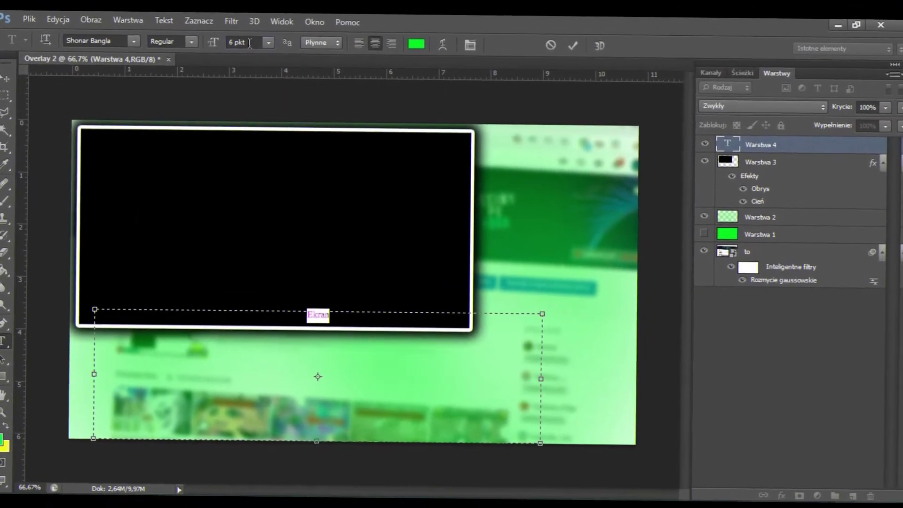
click(263, 52)
scroll(248, 31, up, 20)
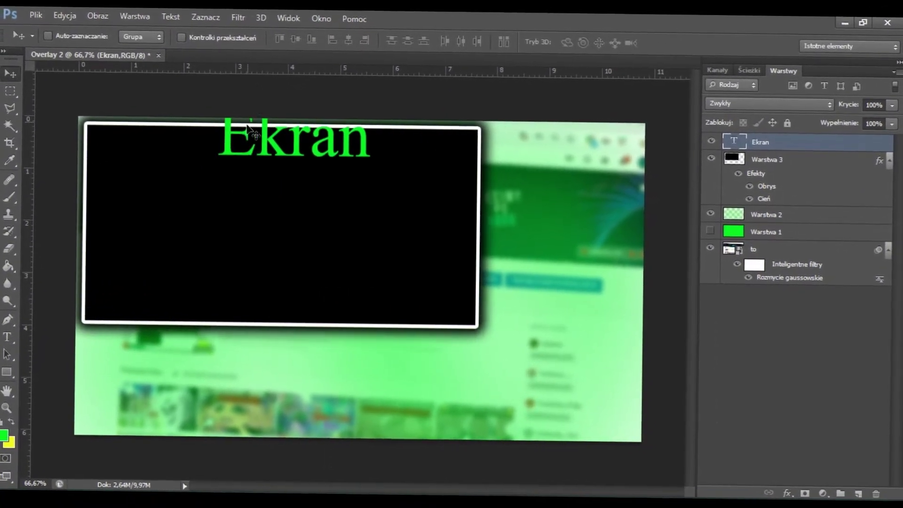
Try the fonts The Outbox St, al kisah and Aparajita on the Ekran text
click(144, 38)
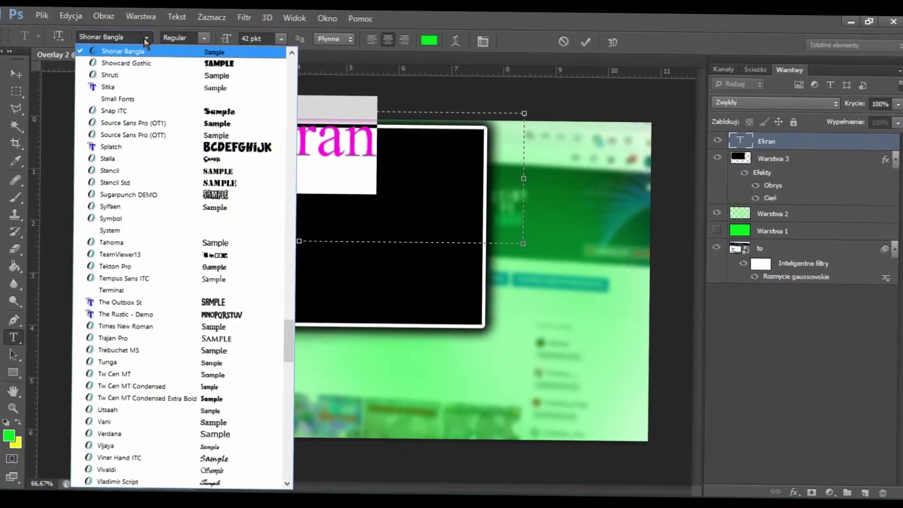
click(172, 304)
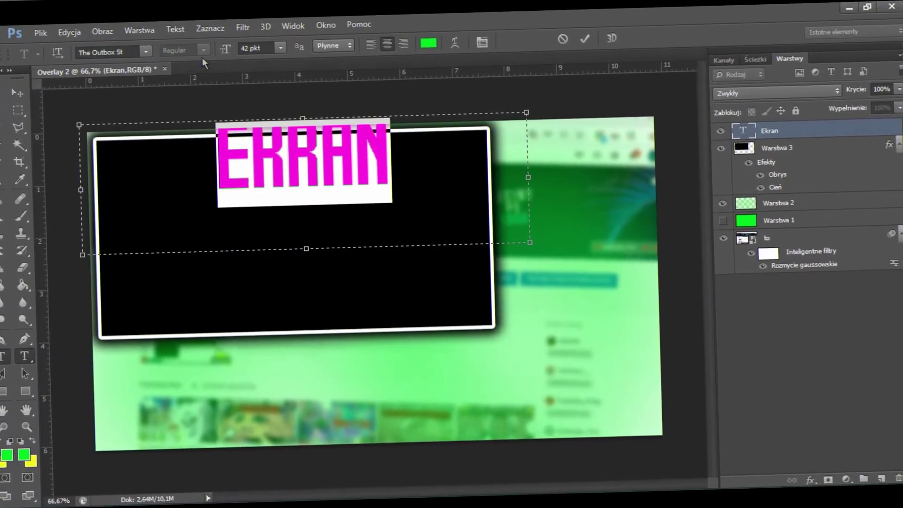
click(155, 45)
scroll(155, 256, up, 10)
scroll(156, 258, up, 20)
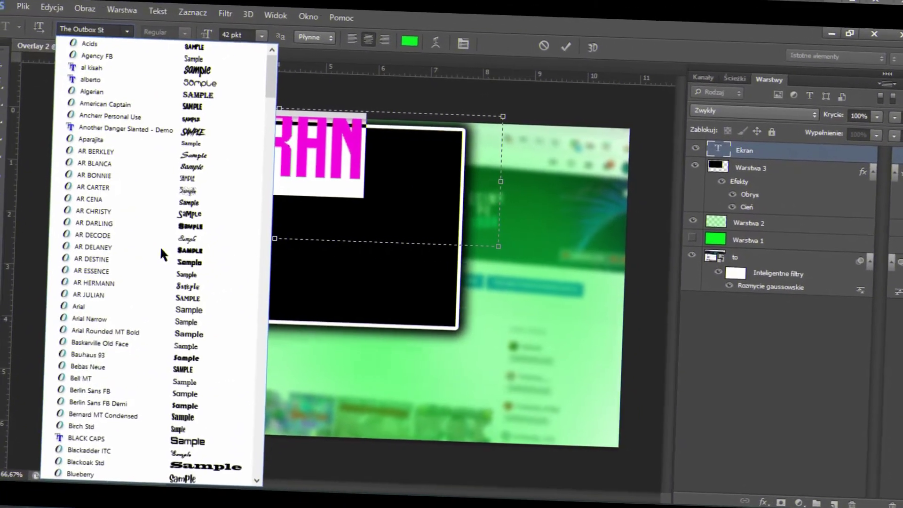
scroll(156, 258, down, 12)
scroll(155, 257, up, 12)
click(191, 69)
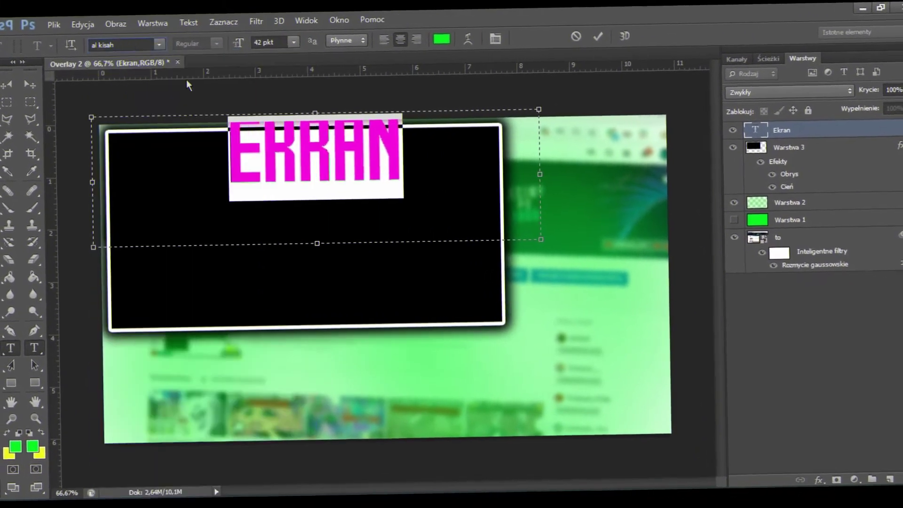
click(167, 31)
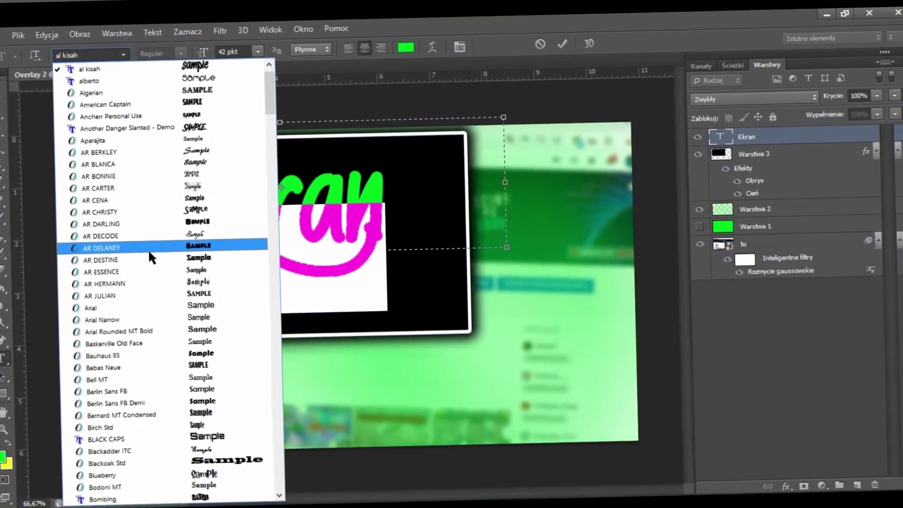
click(94, 147)
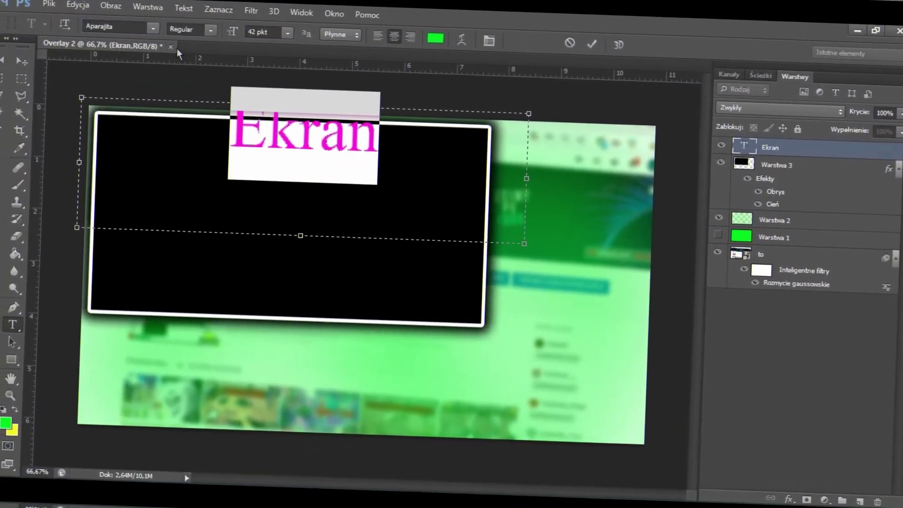
Set the font of the Ekran text to Dimbo
click(141, 33)
scroll(216, 207, down, 10)
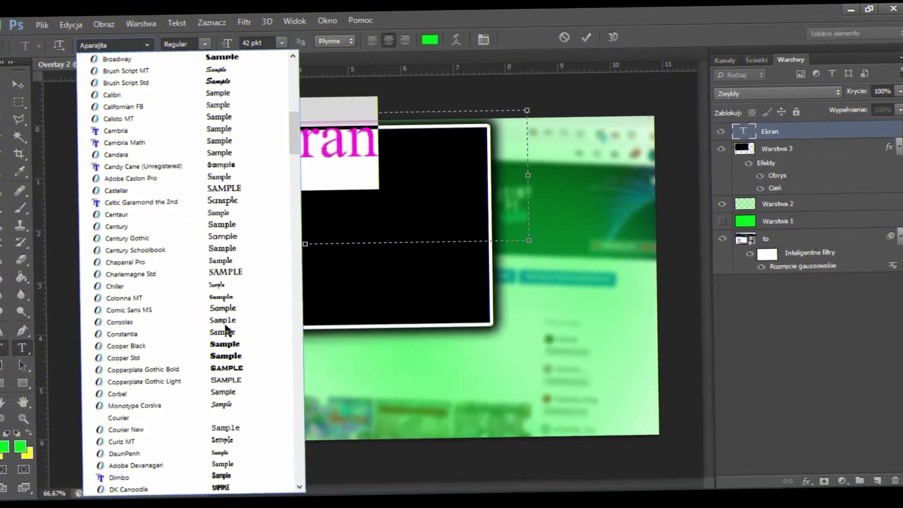
scroll(258, 134, down, 8)
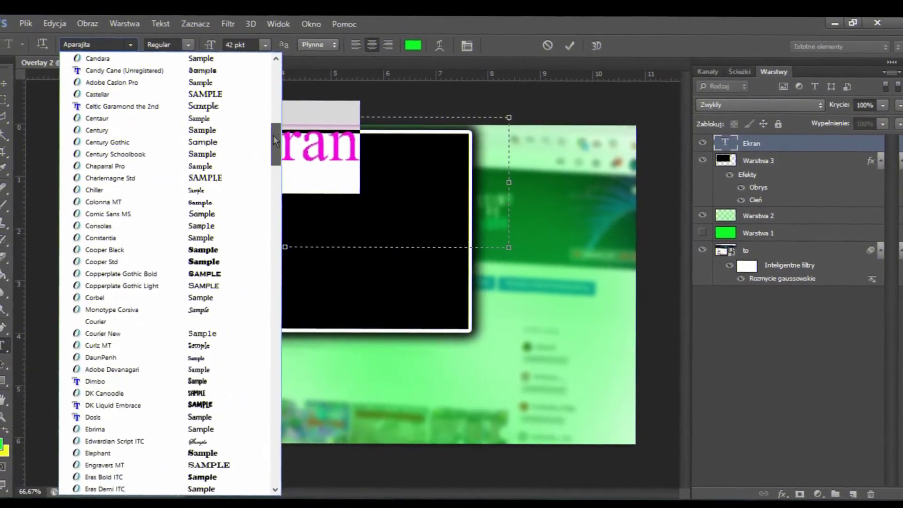
click(195, 191)
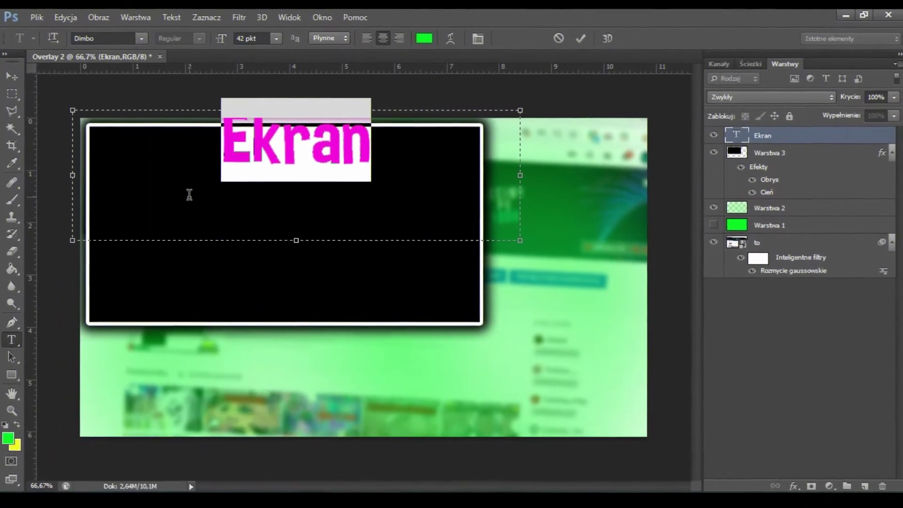
Reduce the Ekran text to 18 pt and move it onto the lower-left corner of the framed rectangle
double_click(257, 46)
text(30)
key(Return)
text(18)
key(Return)
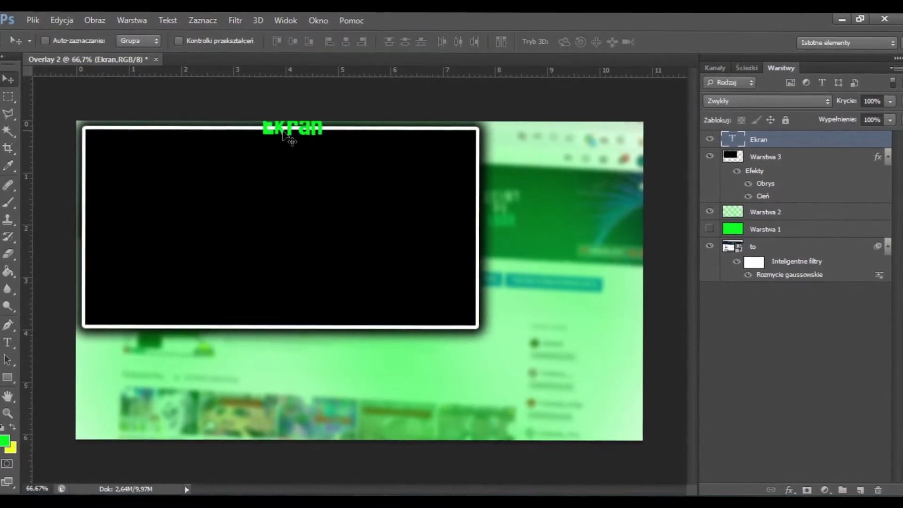
drag(296, 137, 113, 320)
Add a drop shadow (Cień) to the Ekran text with 100% opacity, 0 px distance, 33% spread and a small size
right_click(806, 146)
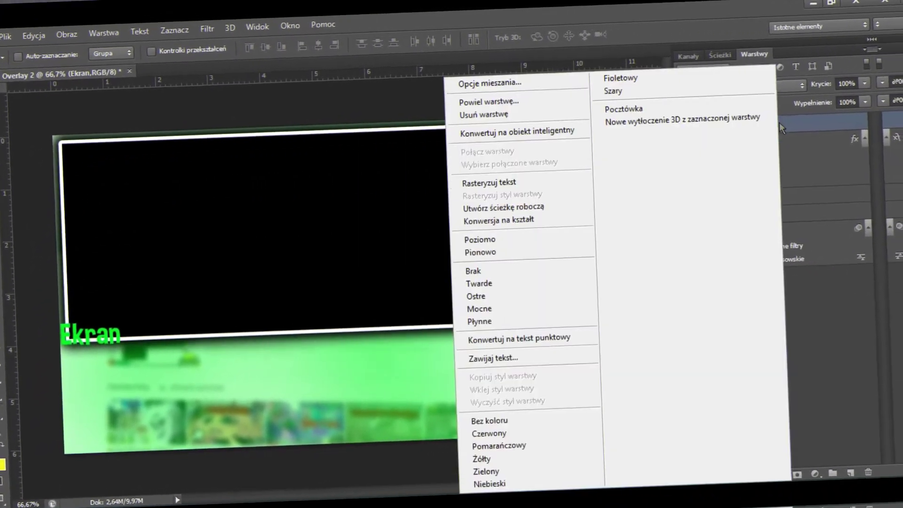
click(563, 89)
click(427, 339)
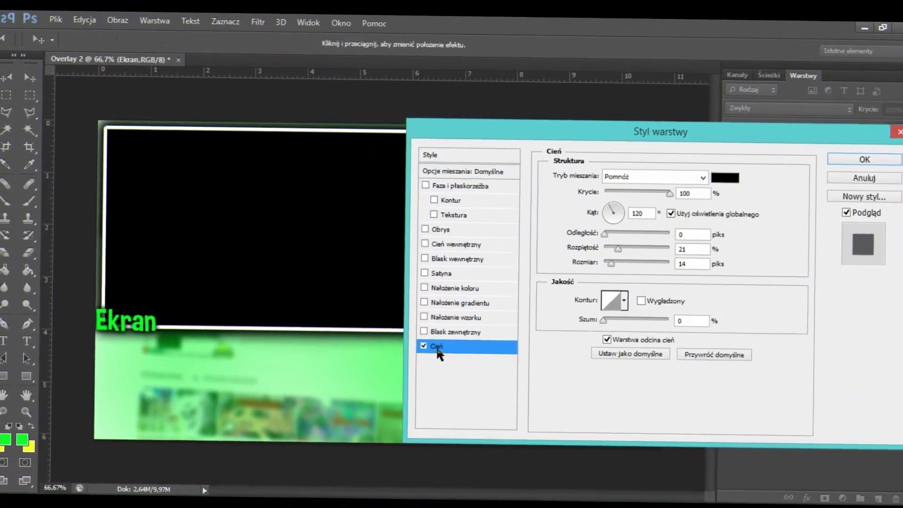
drag(618, 249, 579, 253)
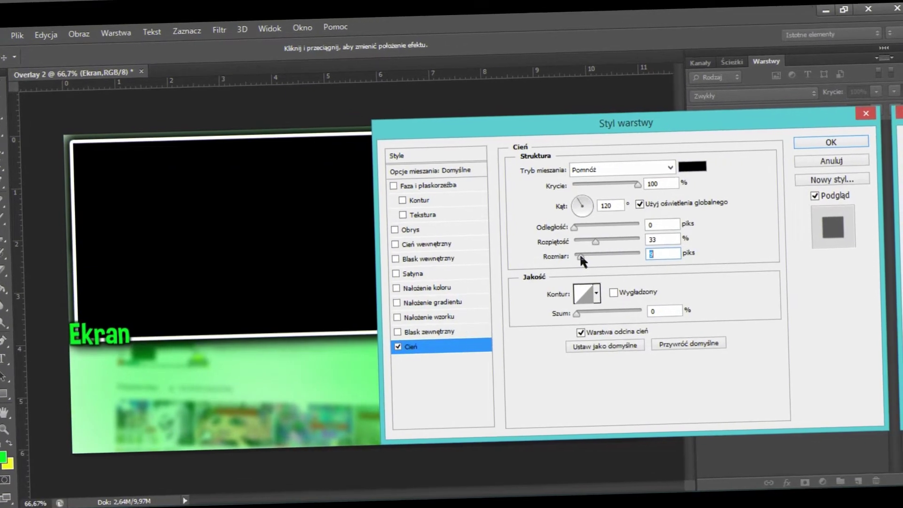
Try a Bevel and Emboss effect (Faza i płaskorzeźba) with 134% depth and 5 px size on the Ekran text, and disable it
click(397, 185)
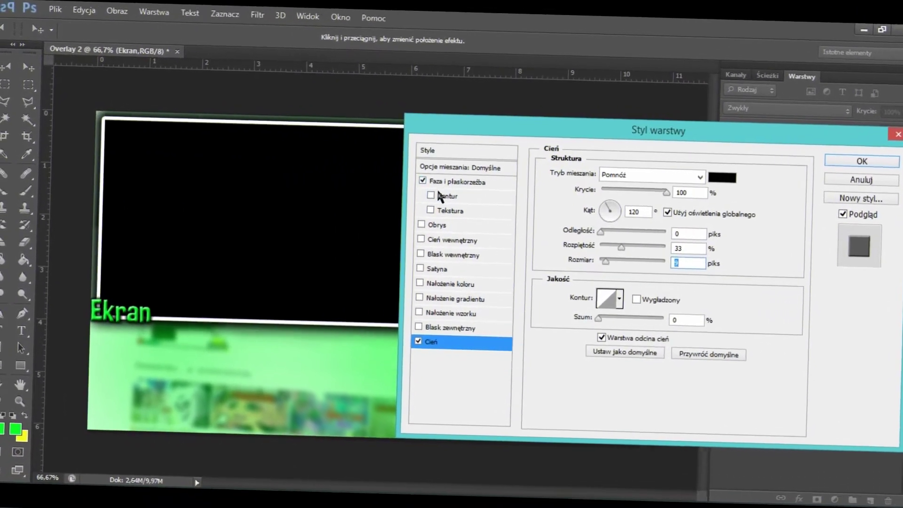
click(406, 200)
click(437, 178)
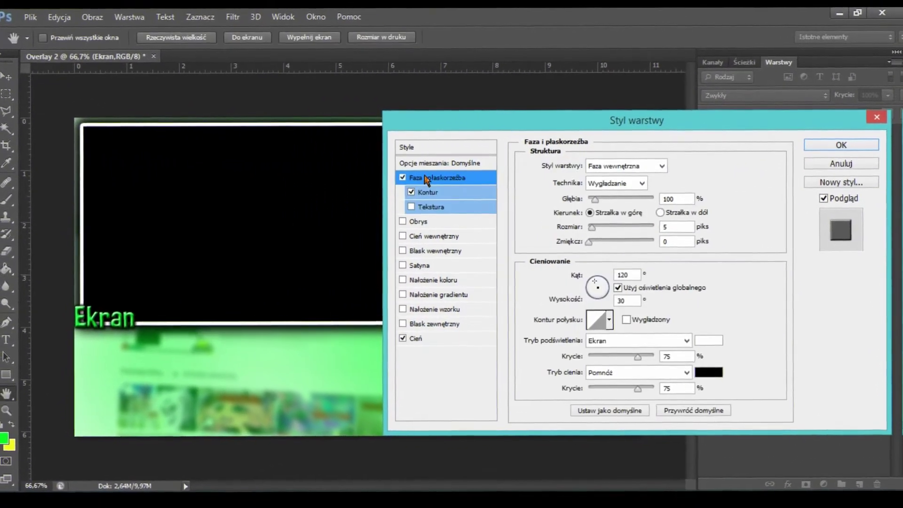
click(413, 195)
mouse_move(597, 198)
mouse_down()
mouse_move(607, 199)
mouse_move(595, 208)
mouse_up()
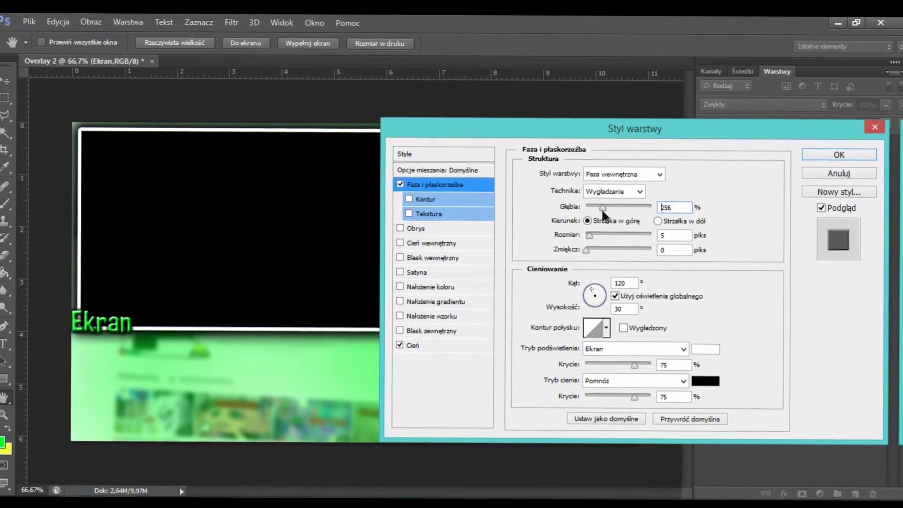
click(590, 235)
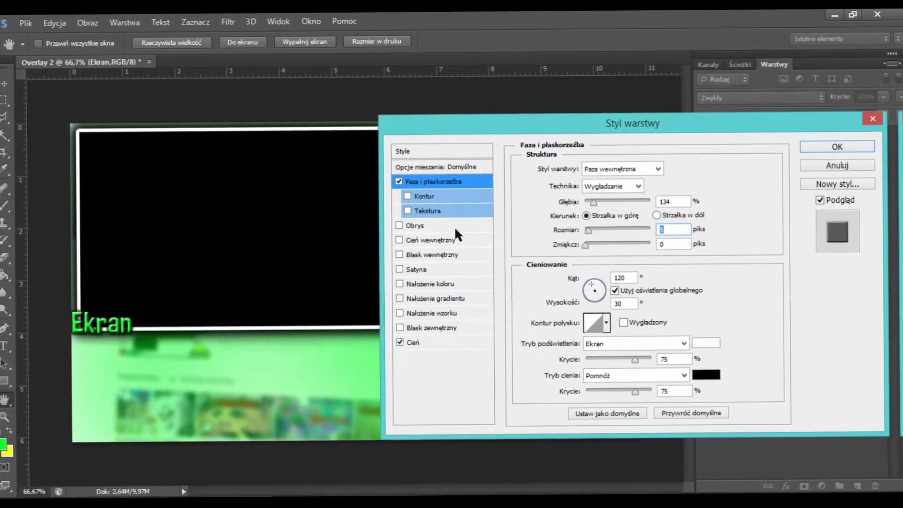
click(401, 183)
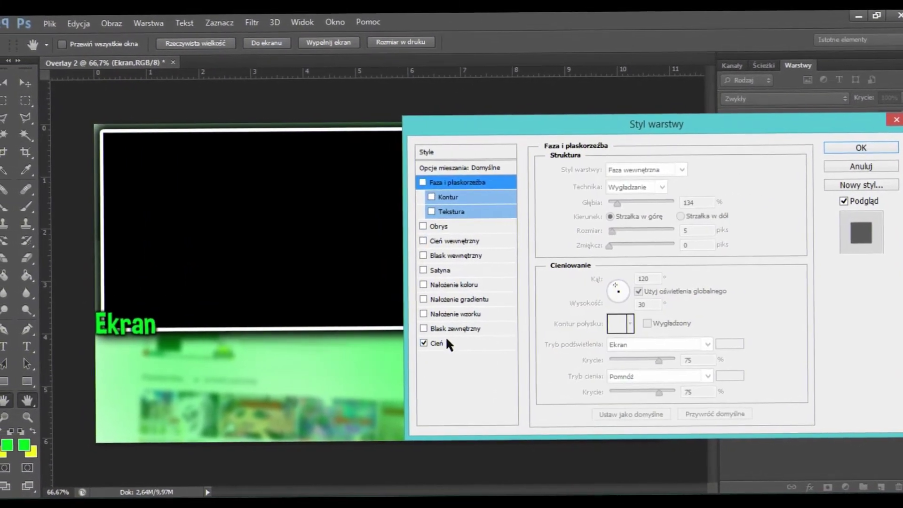
Adjust the drop shadow (Cień) of the Ekran text to about 44% spread with a larger size
click(440, 342)
drag(601, 240, 584, 260)
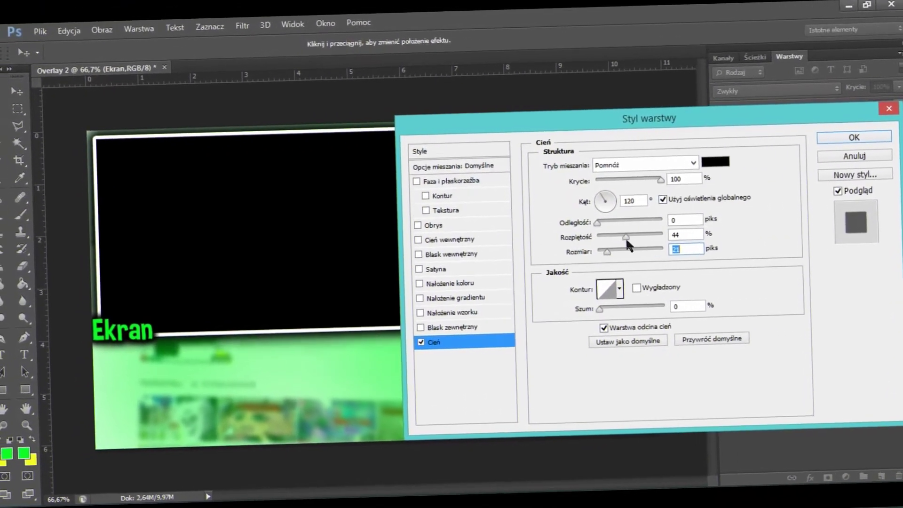
click(853, 137)
Move the Ekran text onto the middle of the large frame's bottom edge and minimize the oCam recorder window
drag(180, 336, 346, 329)
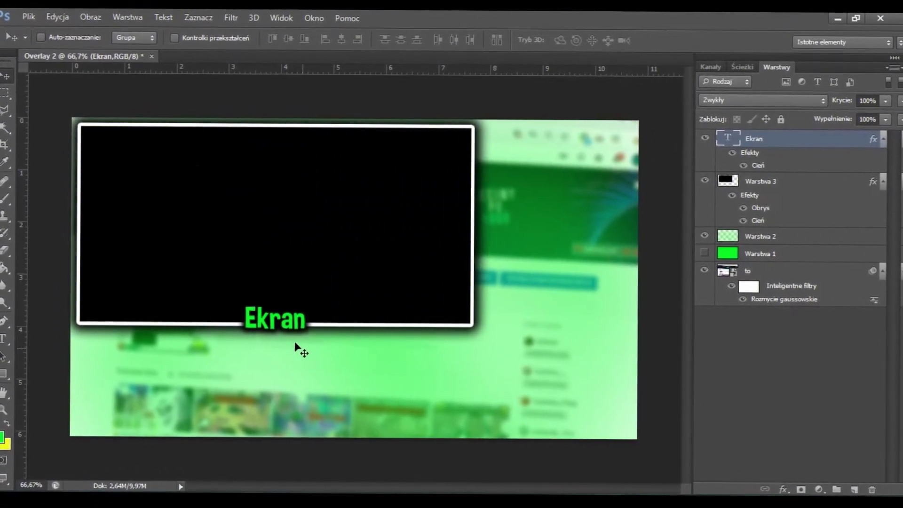
mouse_move(275, 330)
mouse_down()
mouse_move(260, 327)
mouse_move(286, 331)
mouse_up()
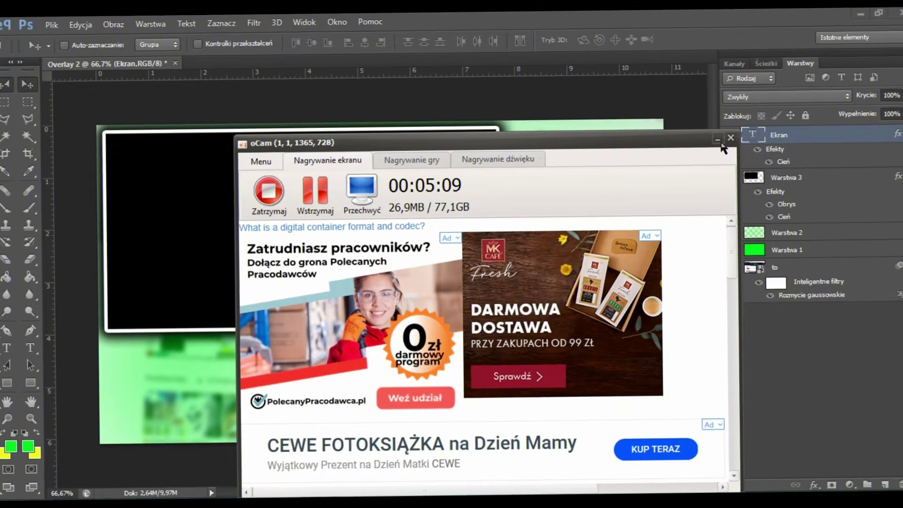
click(719, 141)
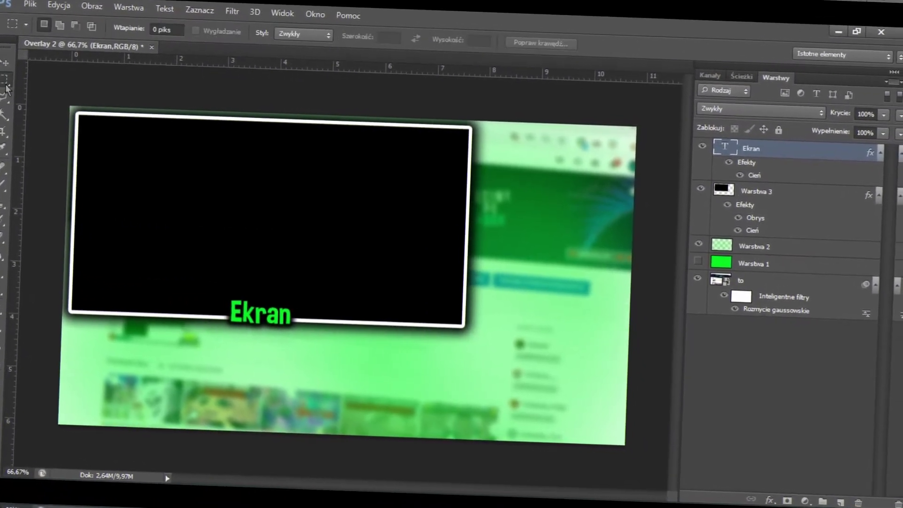
click(65, 79)
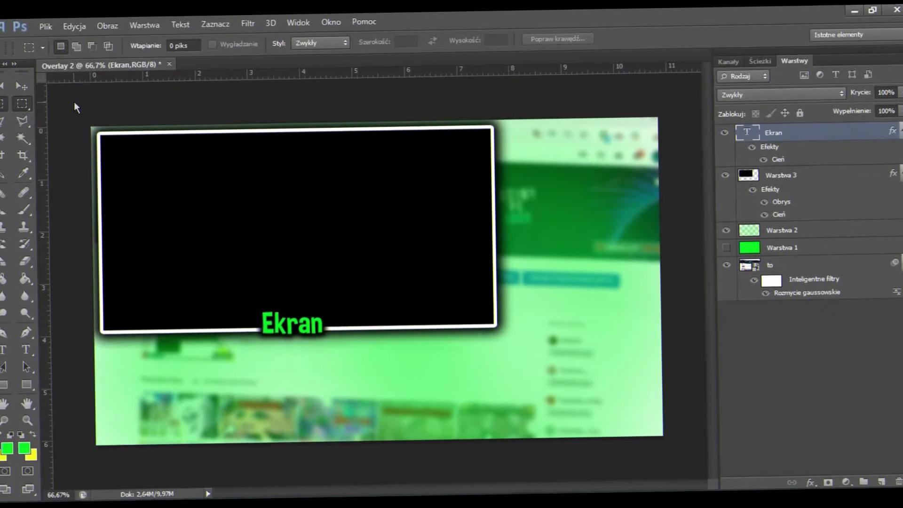
right_click(37, 111)
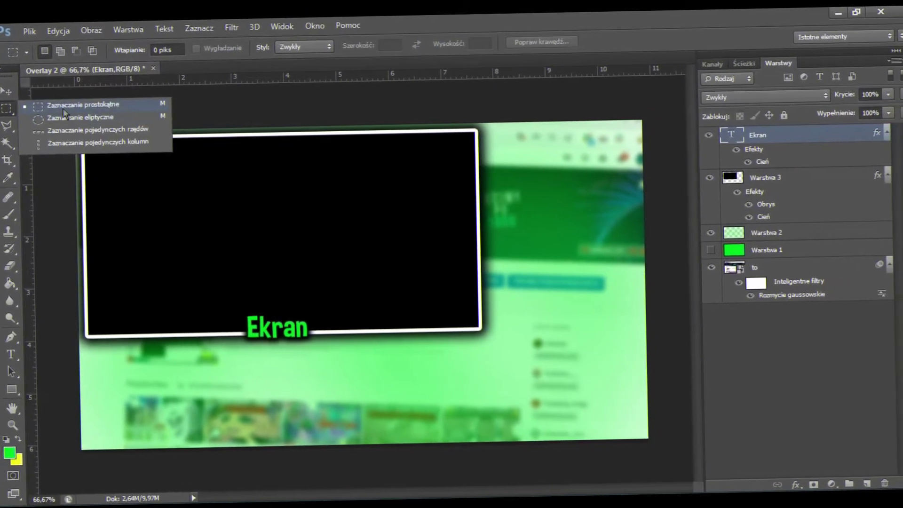
drag(482, 165, 593, 196)
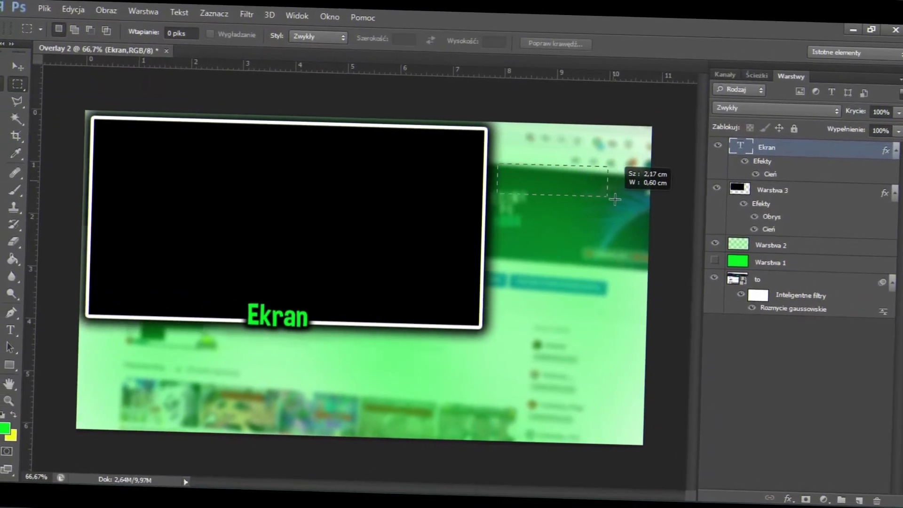
right_click(615, 197)
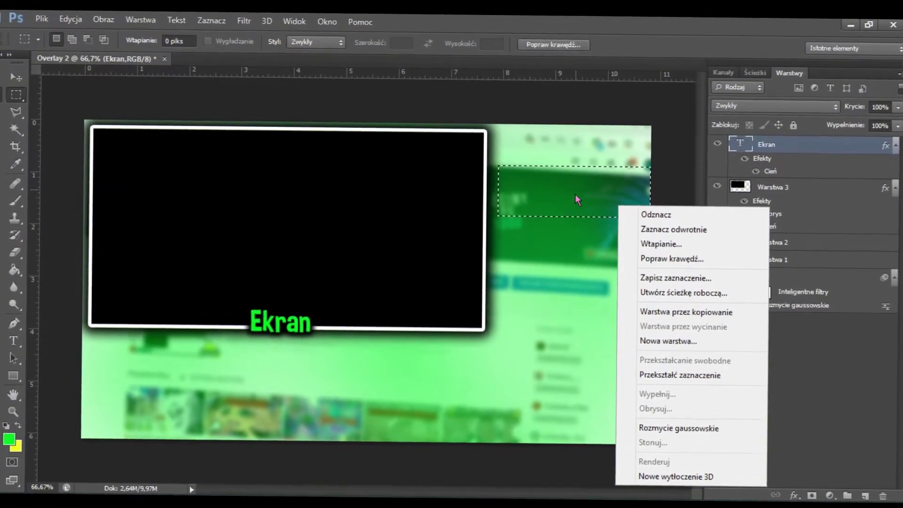
click(557, 195)
click(69, 13)
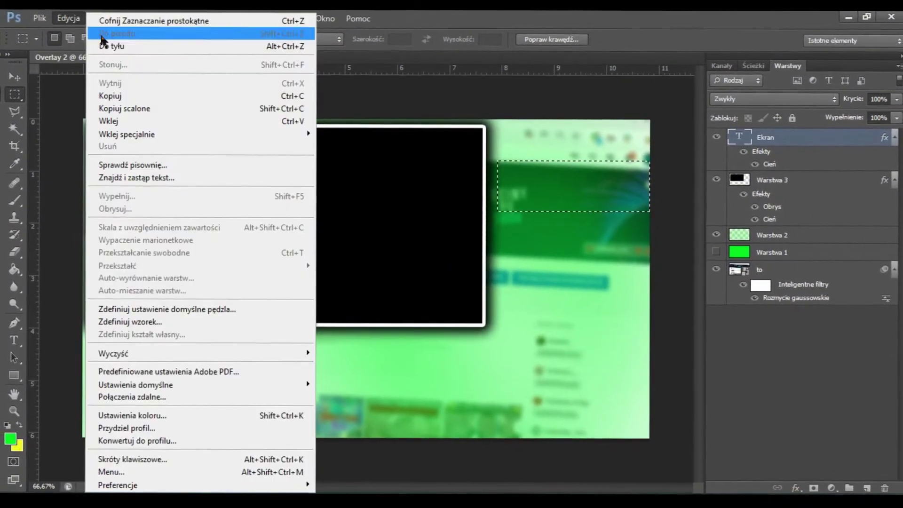
key(Escape)
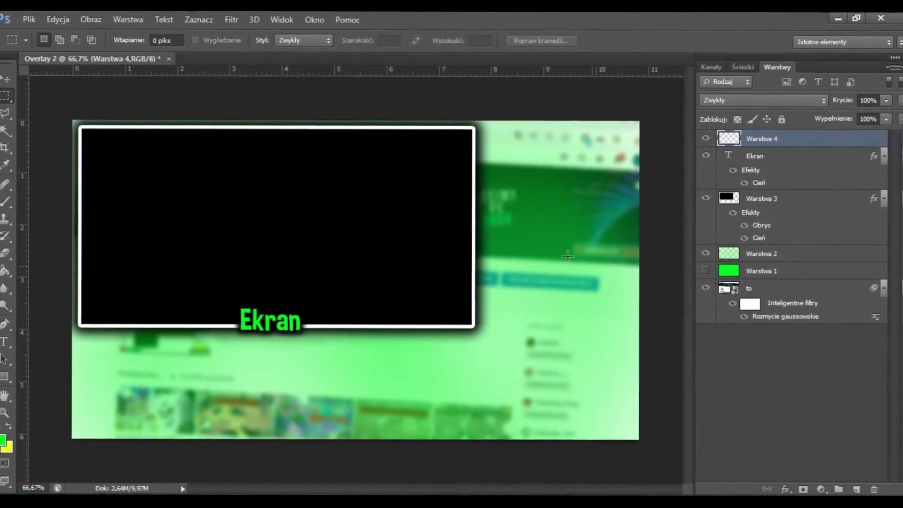
Fill a small rectangular selection to the right of the large frame with black (000000) on layer Warstwa 4 and deselect it
drag(513, 153, 638, 209)
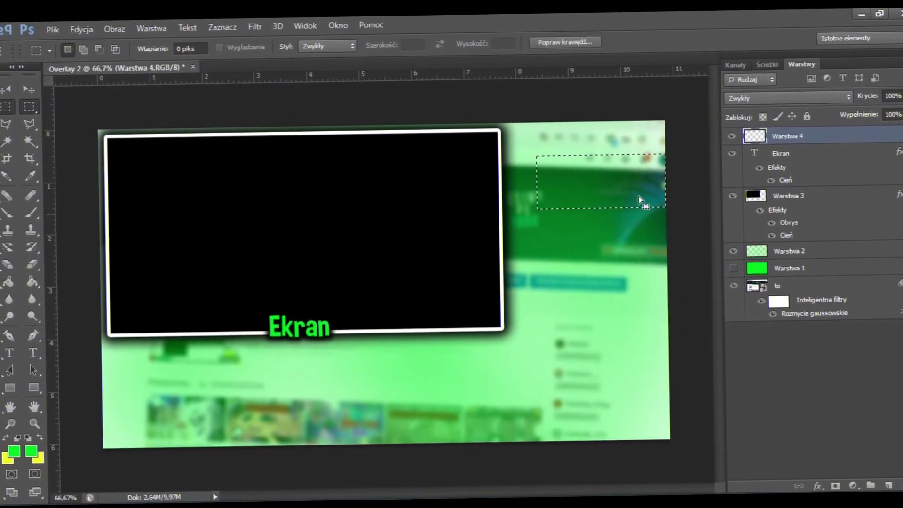
right_click(639, 196)
click(631, 374)
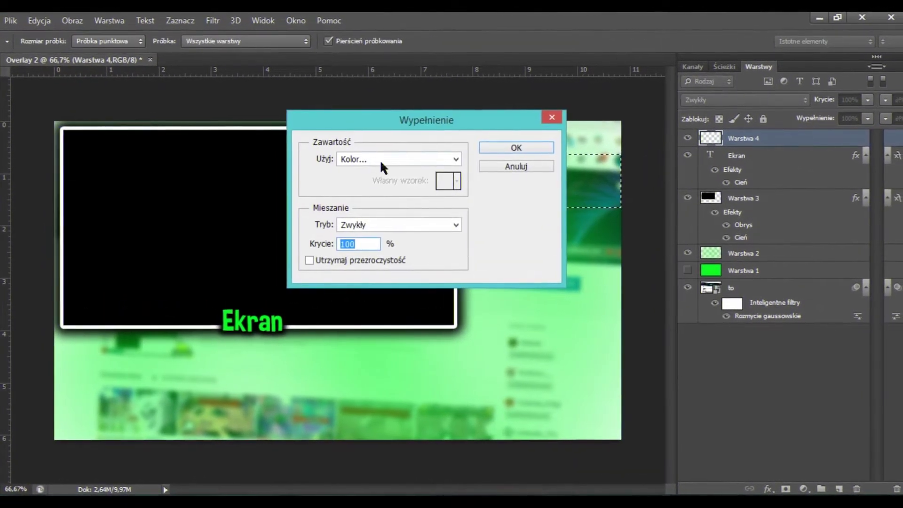
click(379, 159)
click(390, 190)
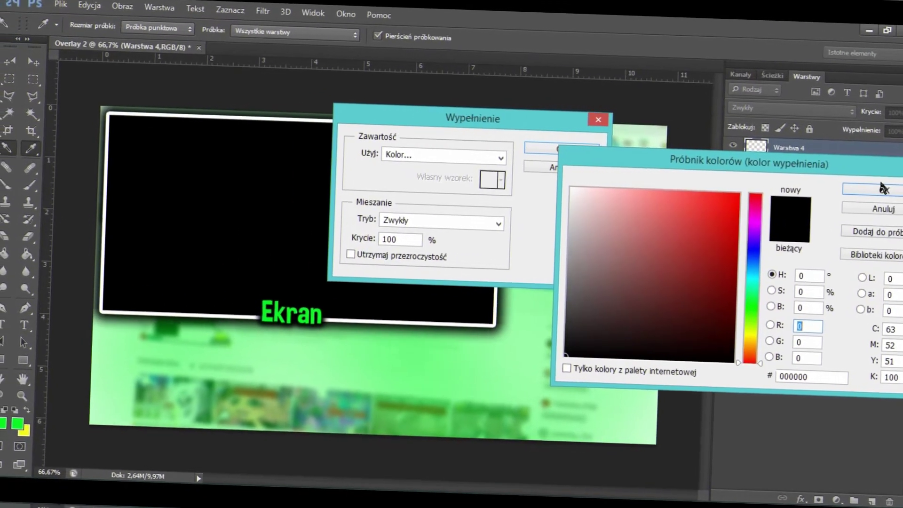
click(882, 189)
click(560, 148)
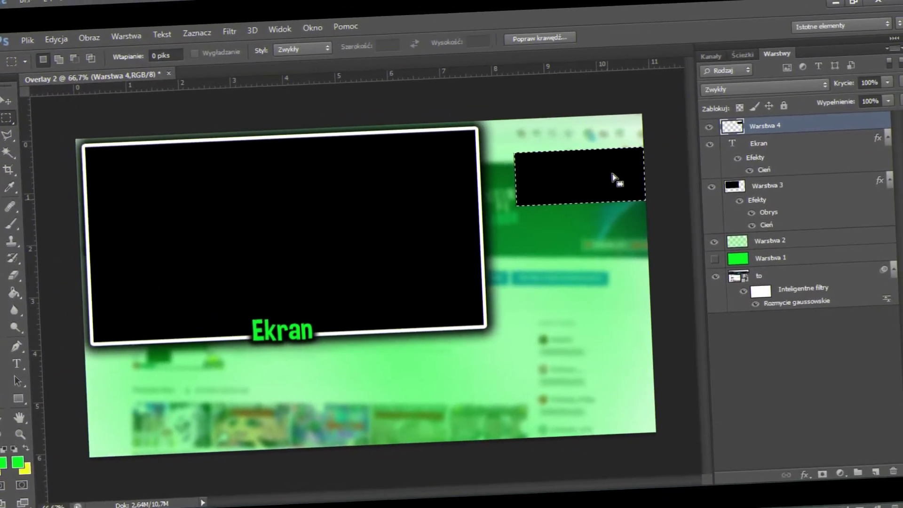
right_click(613, 178)
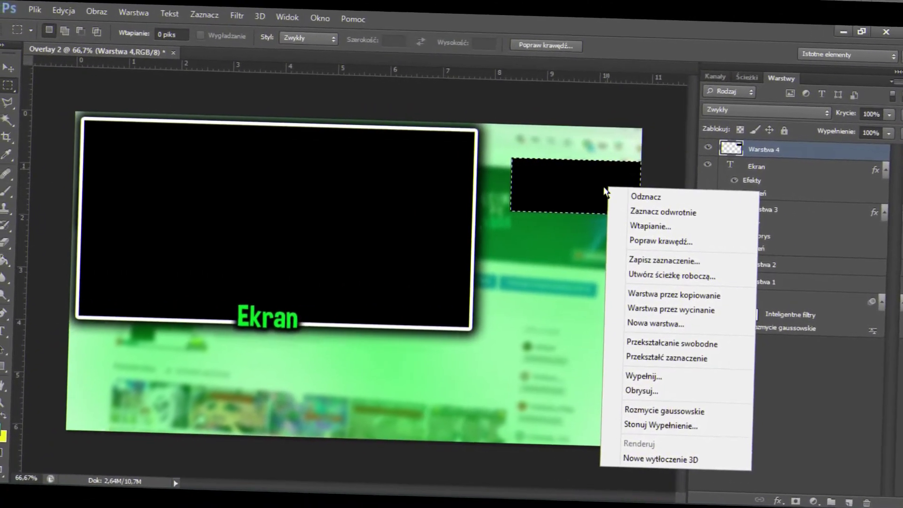
click(517, 251)
key(ctrl+d)
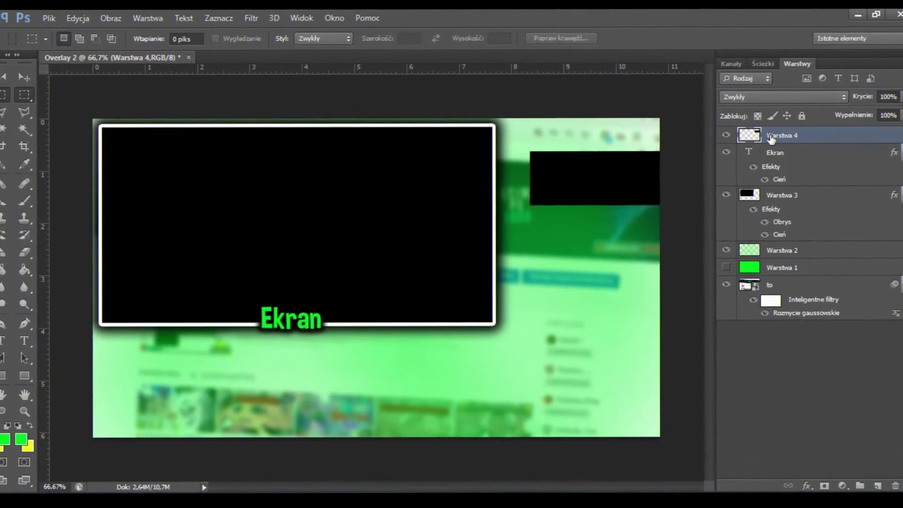
Add a white 6 px outside stroke (Obrys) to the small black rectangle and shift it left so it fits within the canvas
right_click(772, 137)
click(479, 84)
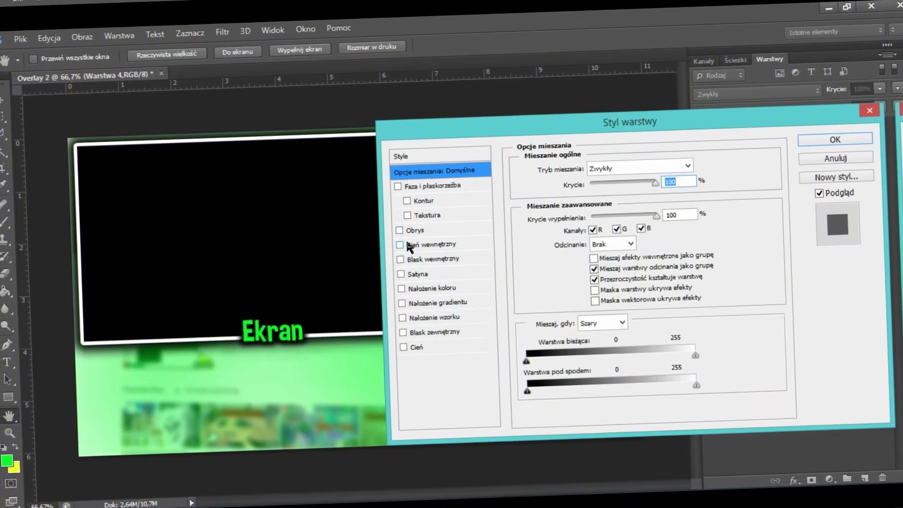
click(414, 230)
click(554, 261)
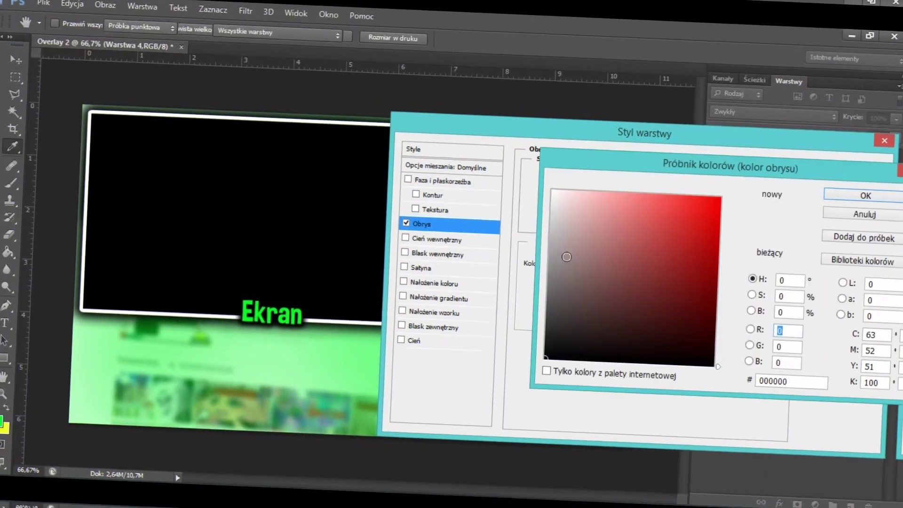
mouse_move(567, 257)
mouse_down()
mouse_move(562, 194)
mouse_move(550, 189)
mouse_up()
click(864, 195)
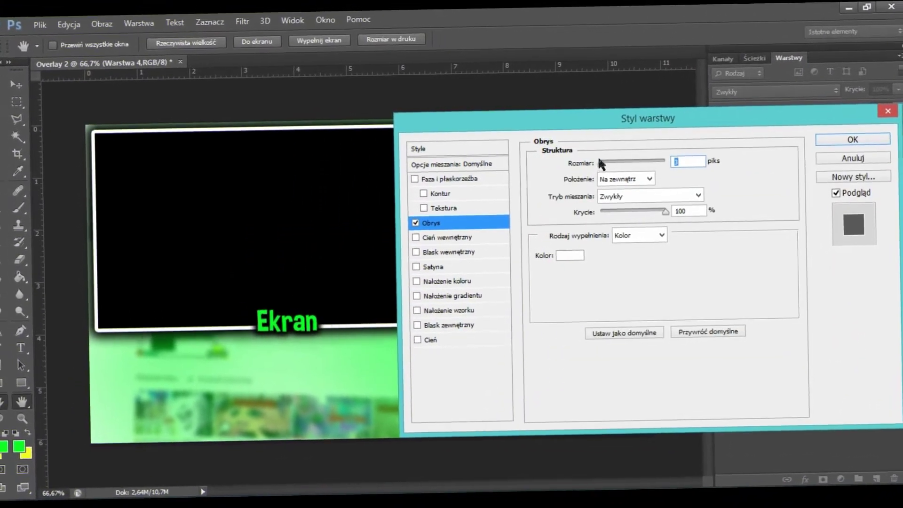
drag(602, 164, 607, 163)
drag(615, 120, 757, 170)
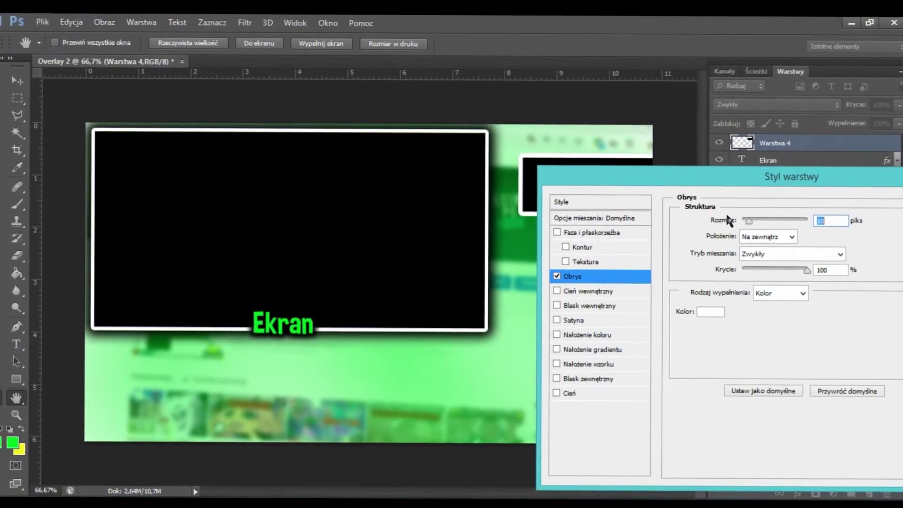
drag(748, 221, 745, 220)
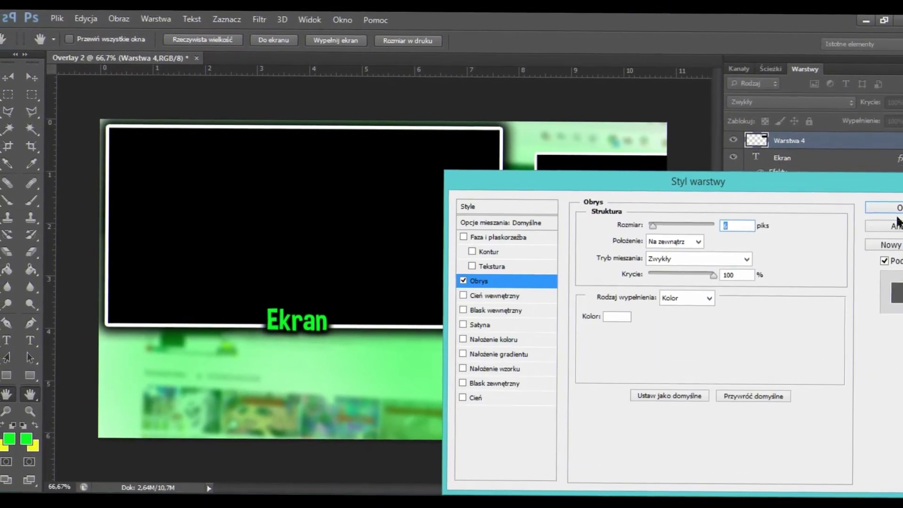
click(897, 208)
key(v)
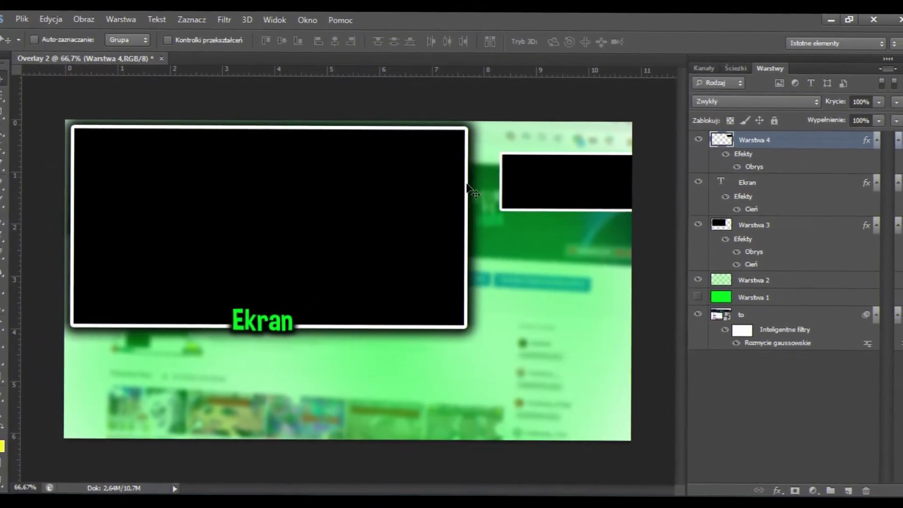
drag(489, 198, 515, 193)
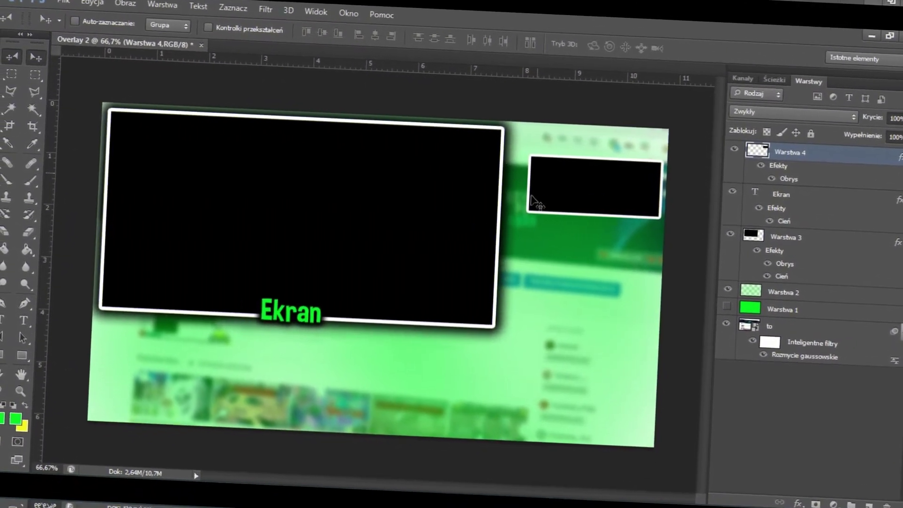
Duplicate the Ekran text, centre the copy on the small rectangle's top edge and stack its layer above Warstwa 4
right_click(780, 193)
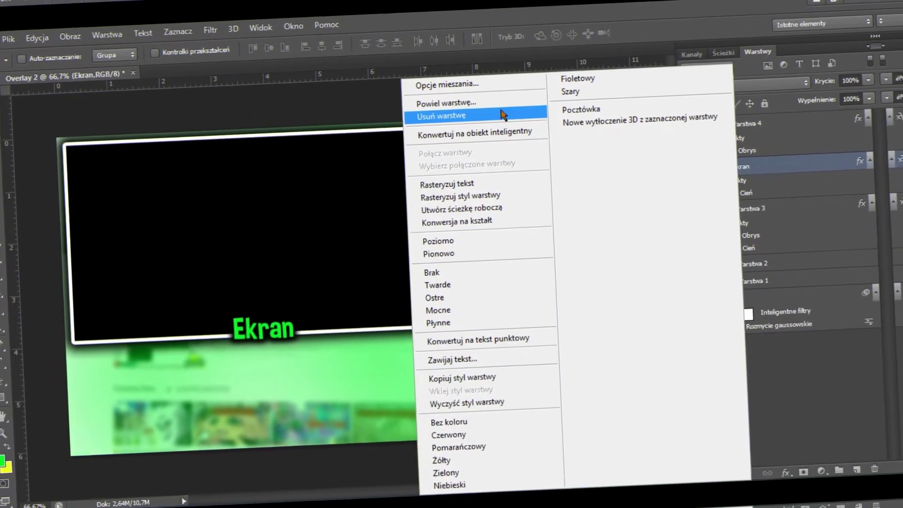
click(445, 102)
key(Return)
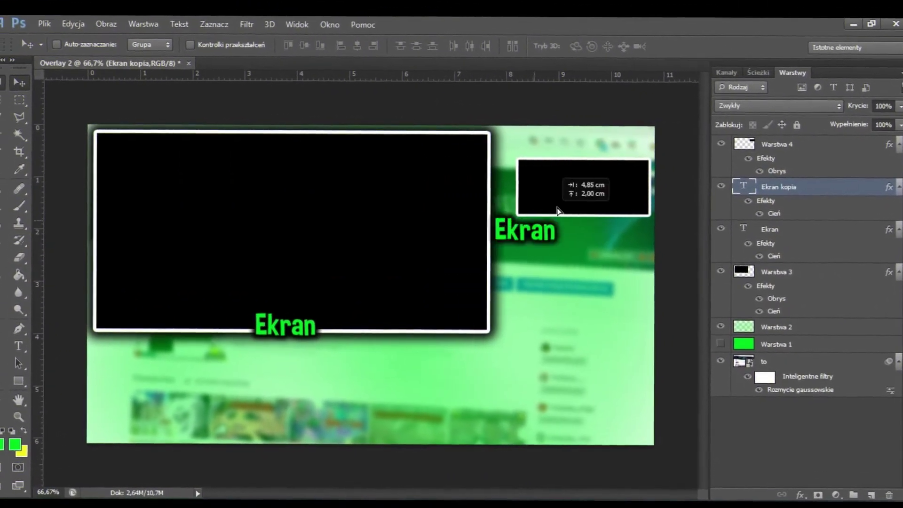
drag(797, 183, 795, 143)
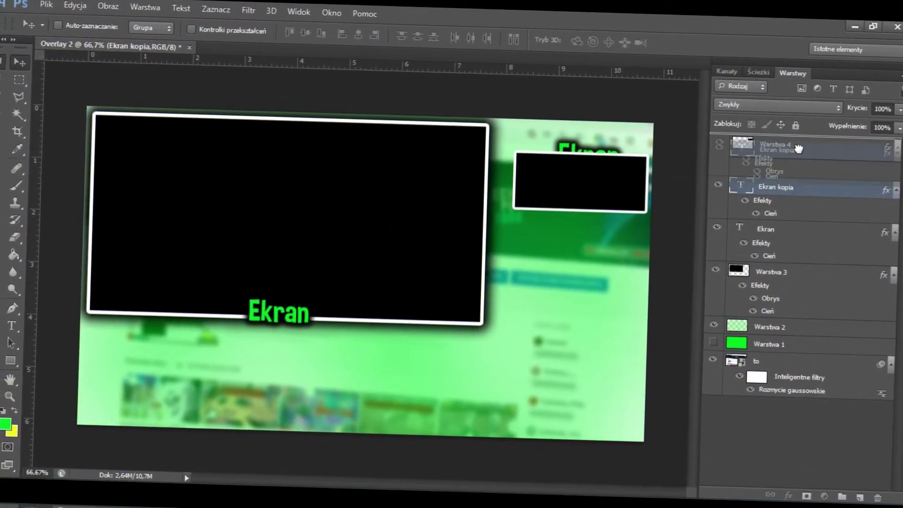
drag(598, 153, 590, 153)
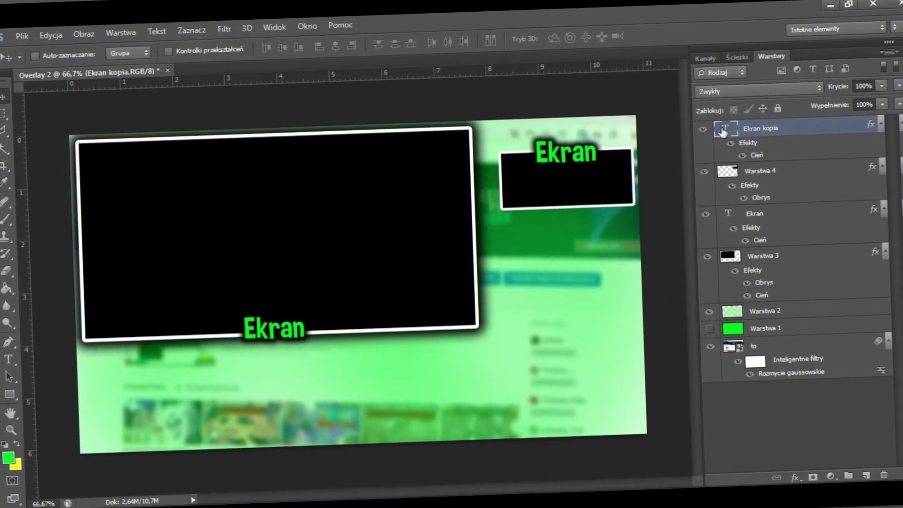
Reduce the copied Ekran text above the small rectangle to 12 pt
double_click(717, 127)
click(231, 53)
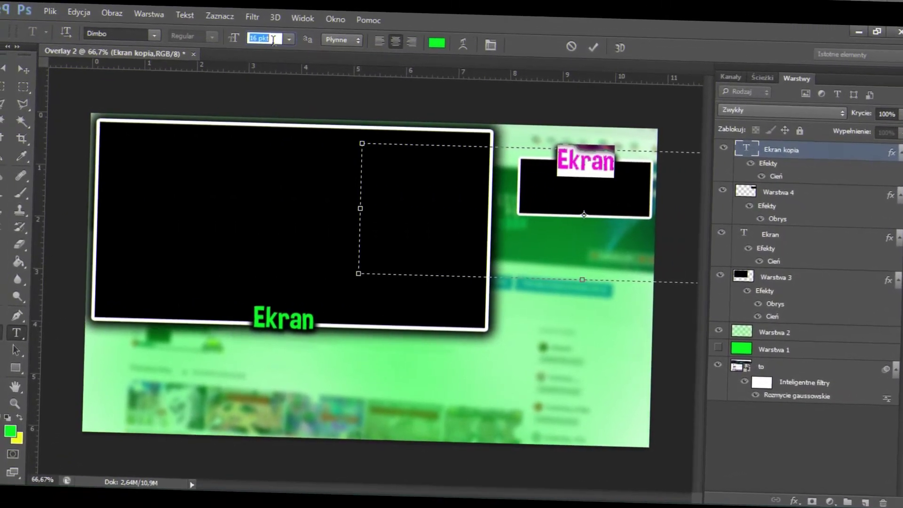
click(590, 39)
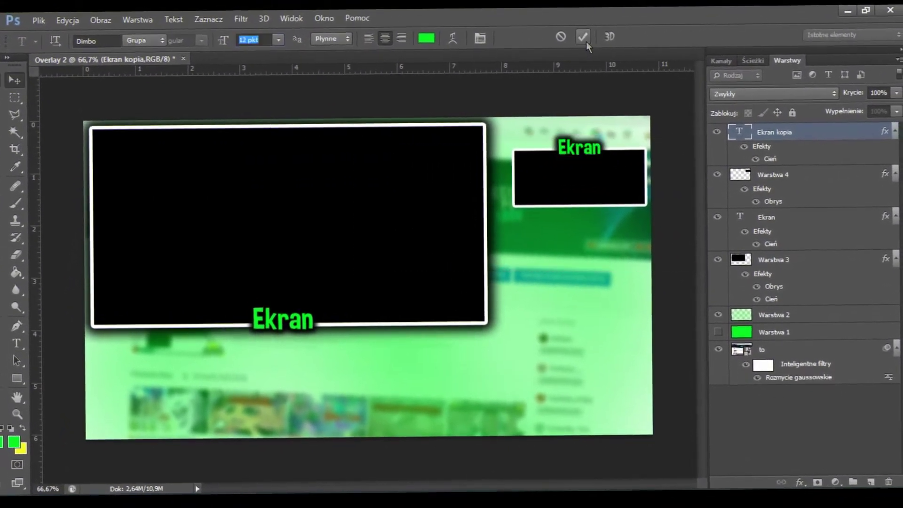
Replace the wording of the copied label with "Koniec Live"
double_click(737, 140)
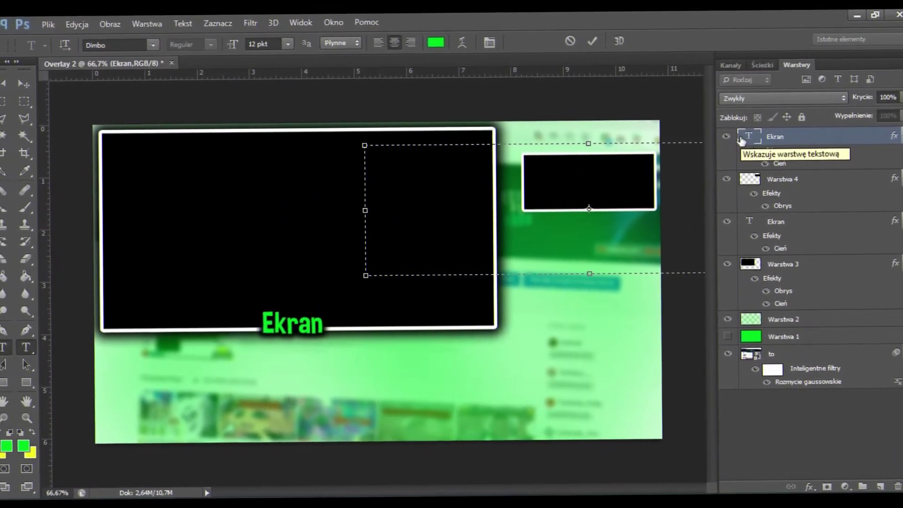
text(Koniec Live)
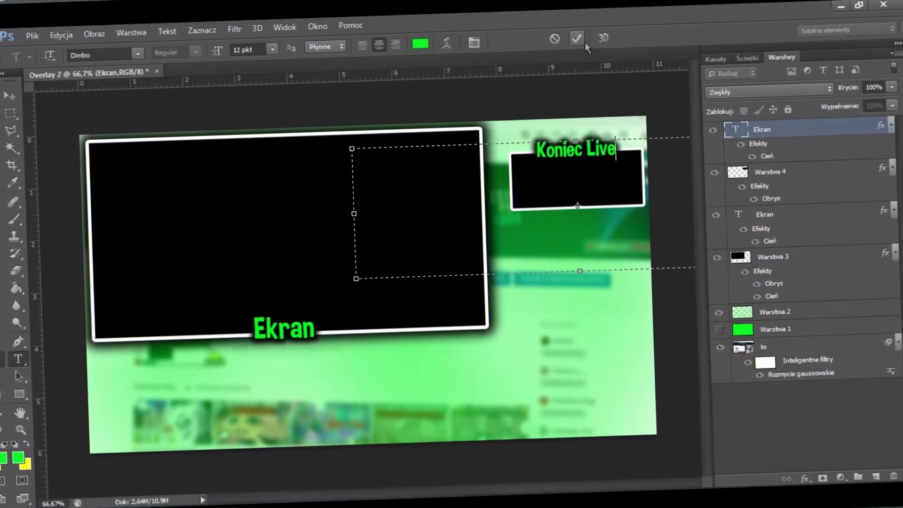
click(576, 39)
key(v)
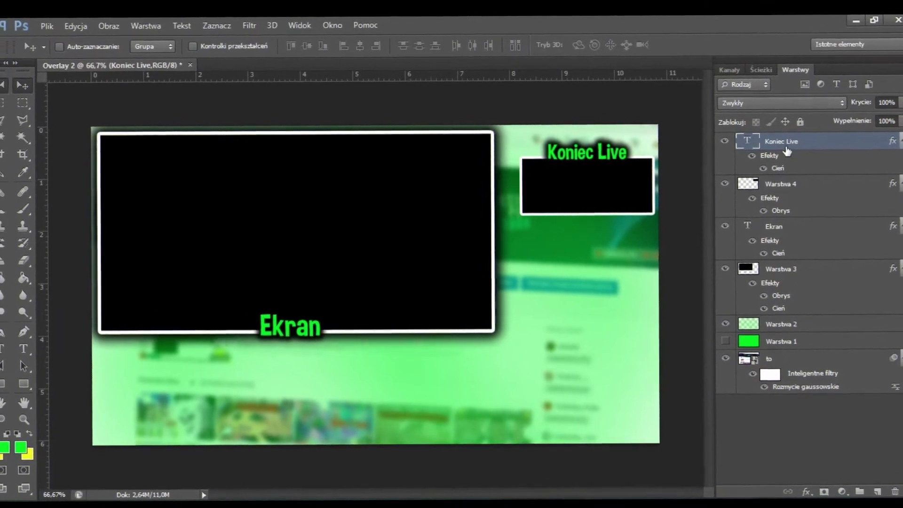
Duplicate the small framed rectangle (Warstwa 4) and place the copy directly below the original
right_click(795, 188)
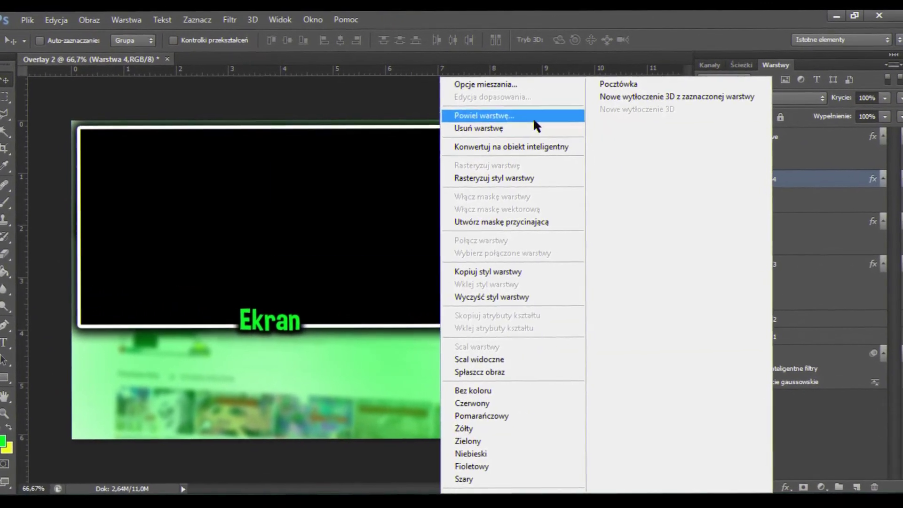
click(554, 120)
click(579, 160)
key(ctrl+j)
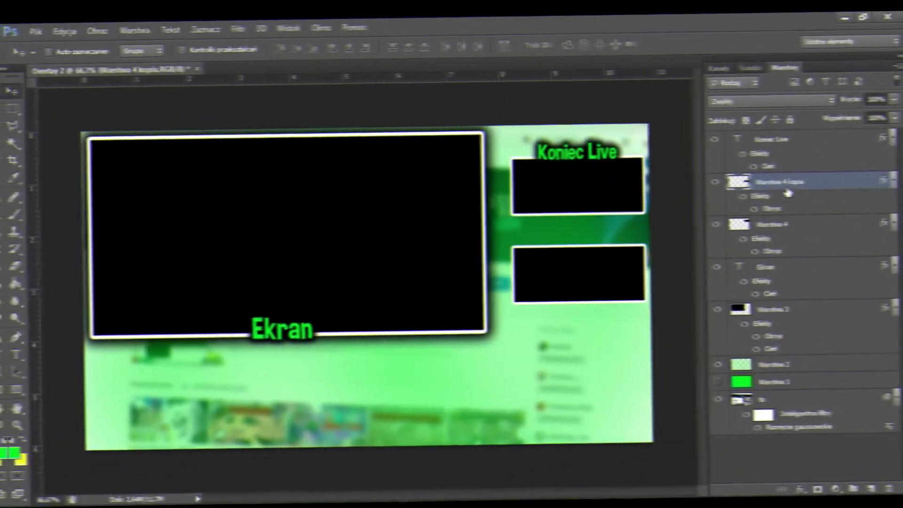
Duplicate the Koniec Live text, place the copy on the lower small box's top edge and open its wording for editing
right_click(772, 139)
click(503, 103)
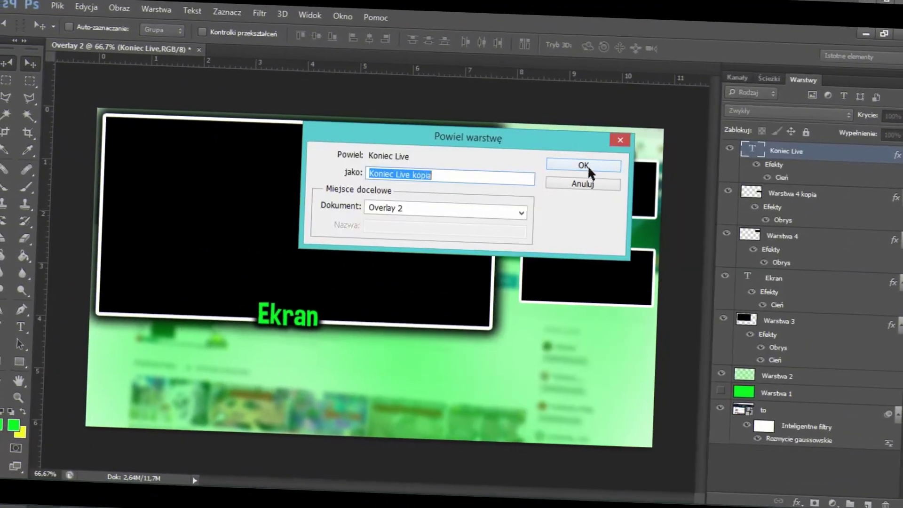
click(588, 164)
drag(580, 152, 580, 244)
double_click(733, 141)
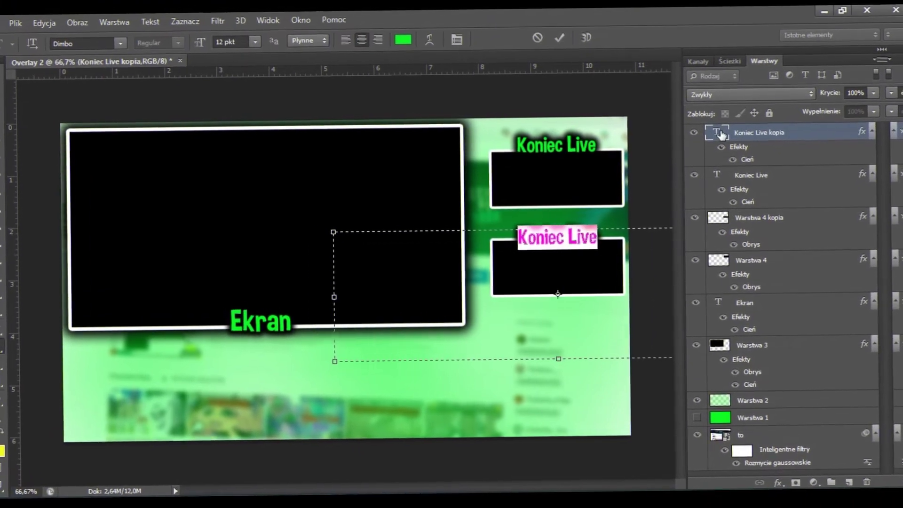
text(Sub)
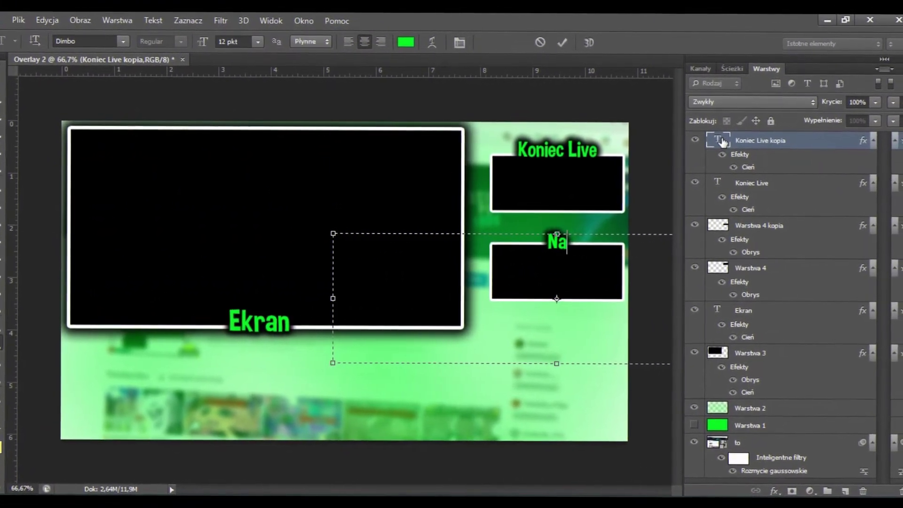
text( i l)
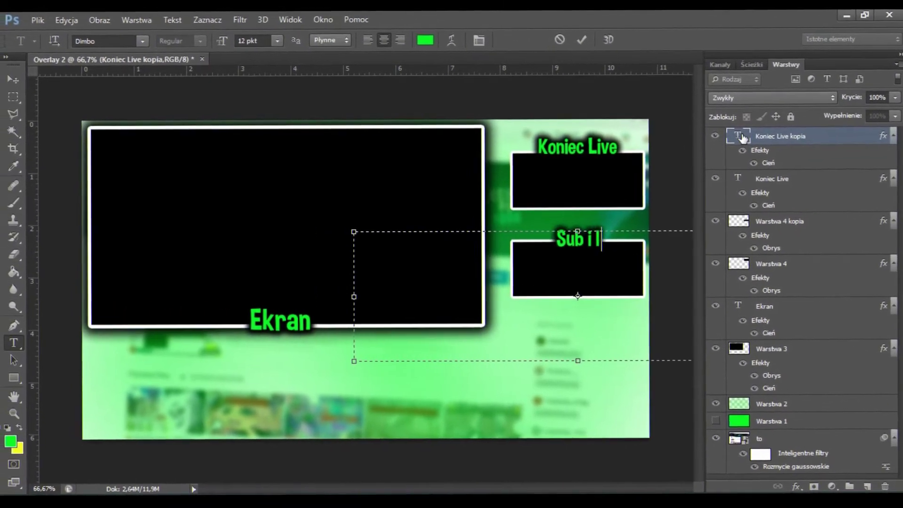
text(ike)
key(BackSpace)
key(BackSpace)
key(BackSpace)
key(BackSpace)
key(BackSpace)
key(BackSpace)
key(BackSpace)
key(BackSpace)
key(BackSpace)
key(BackSpace)
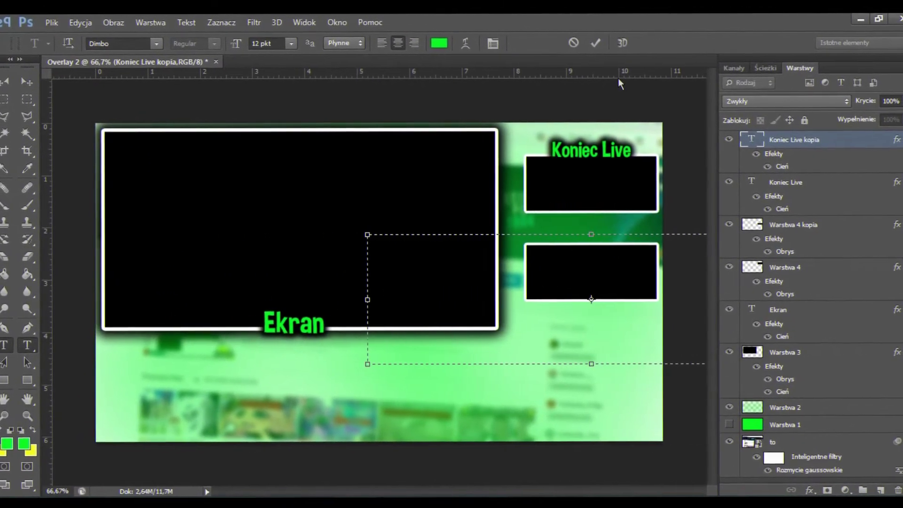
Replace the wording of the label above the lower small box with "Na Zywo"
text(Na Zwyo)
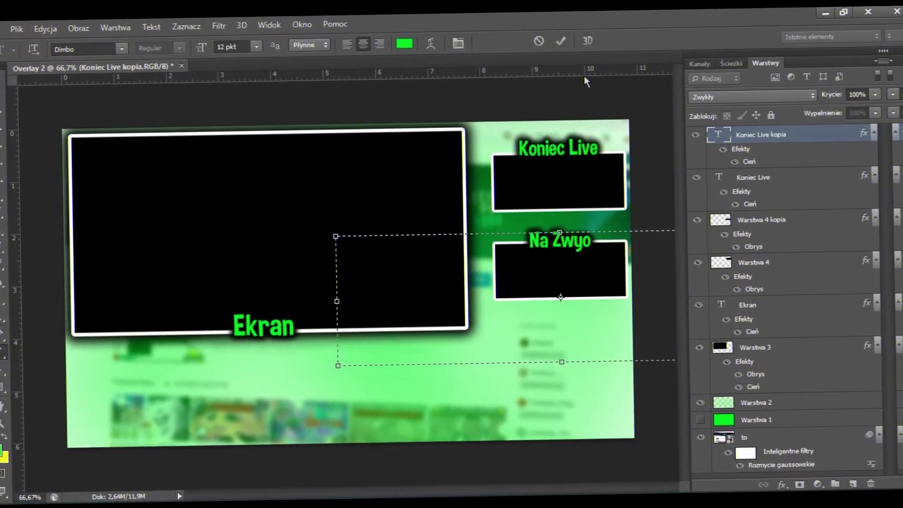
key(BackSpace)
key(BackSpace)
key(BackSpace)
text(yow)
key(BackSpace)
key(BackSpace)
text(wo)
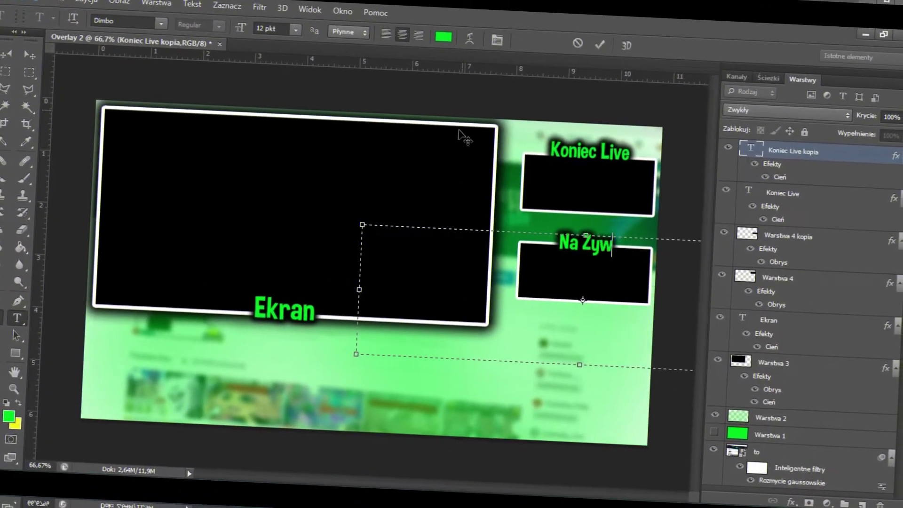
click(603, 47)
key(v)
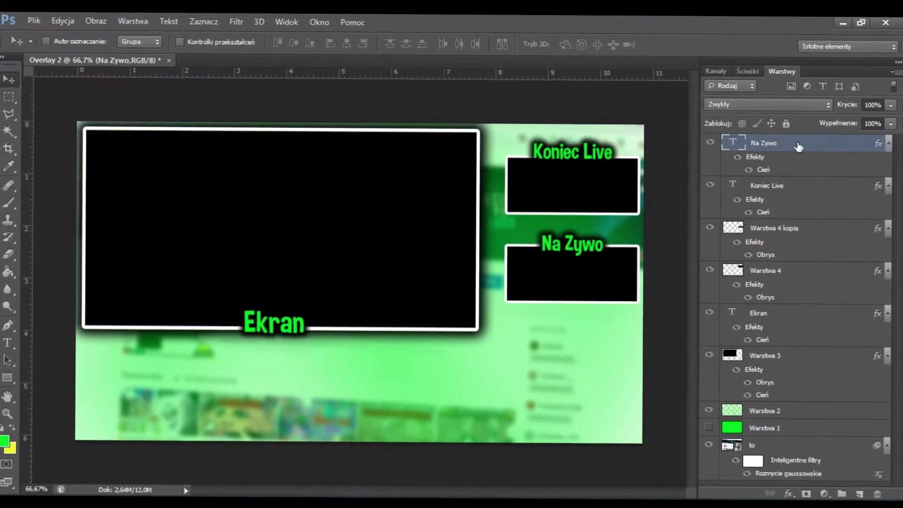
Replace the wording of the Koniec Live label with "Kamerka"
key(BackSpace)
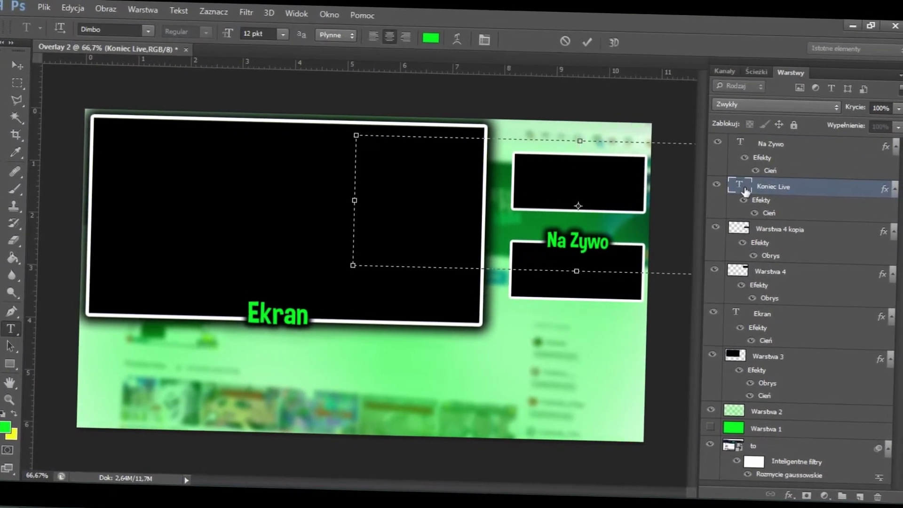
text(kamerka)
click(554, 146)
key(BackSpace)
text(K)
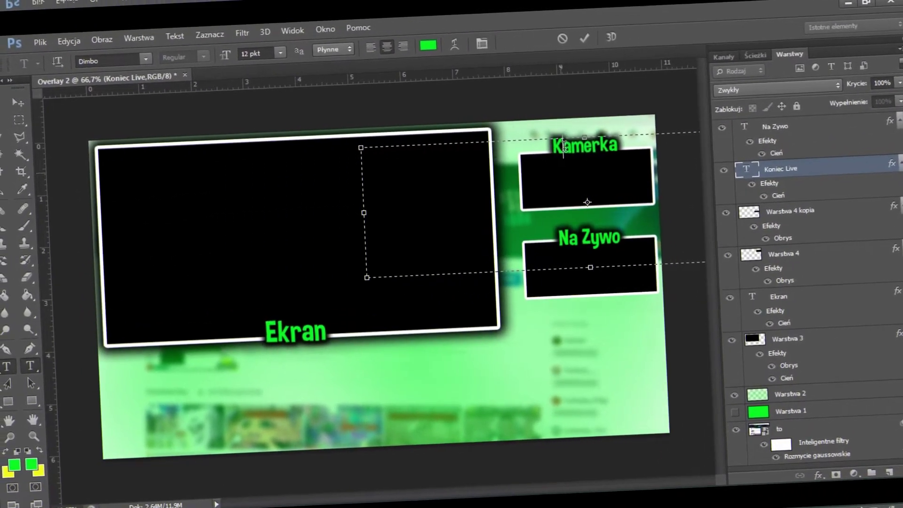
click(580, 38)
key(v)
Enlarge the framed box under the Kamerka label (Warstwa 4) in width and height with Free Transform
click(779, 262)
key(ctrl+t)
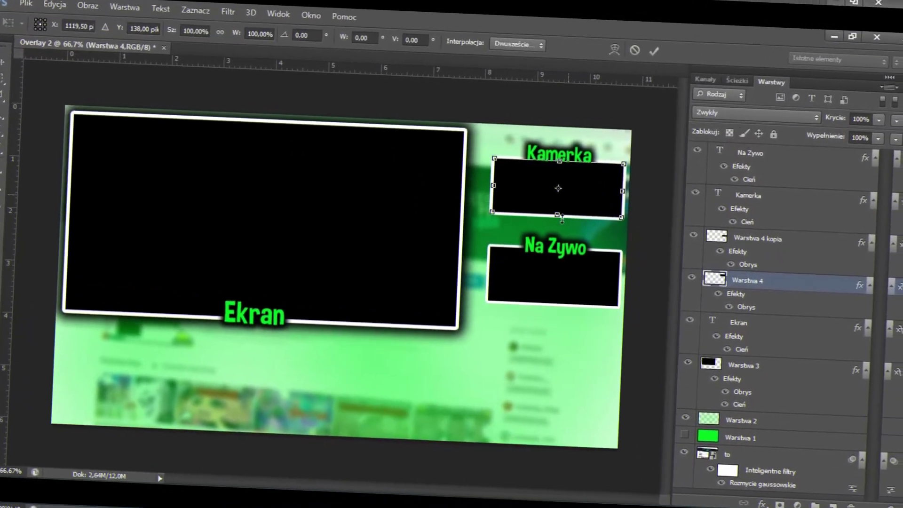
drag(493, 155, 484, 156)
click(219, 27)
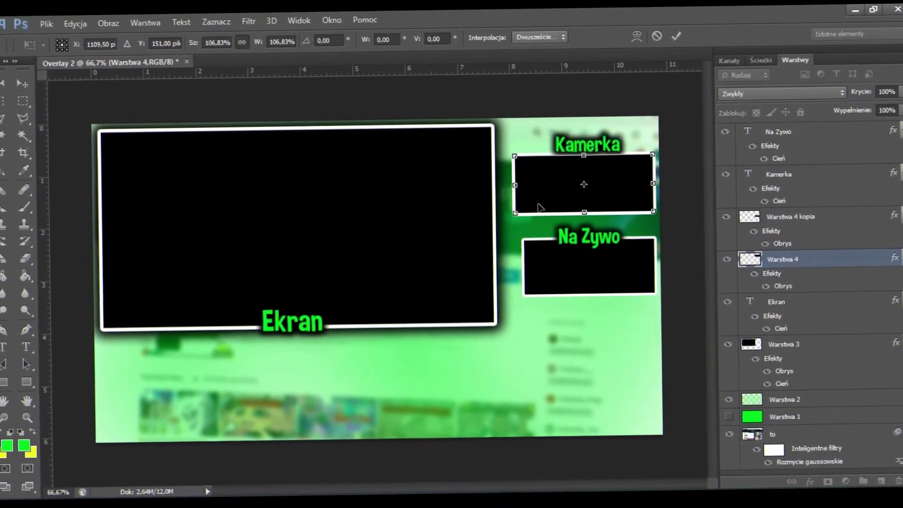
drag(642, 211, 638, 209)
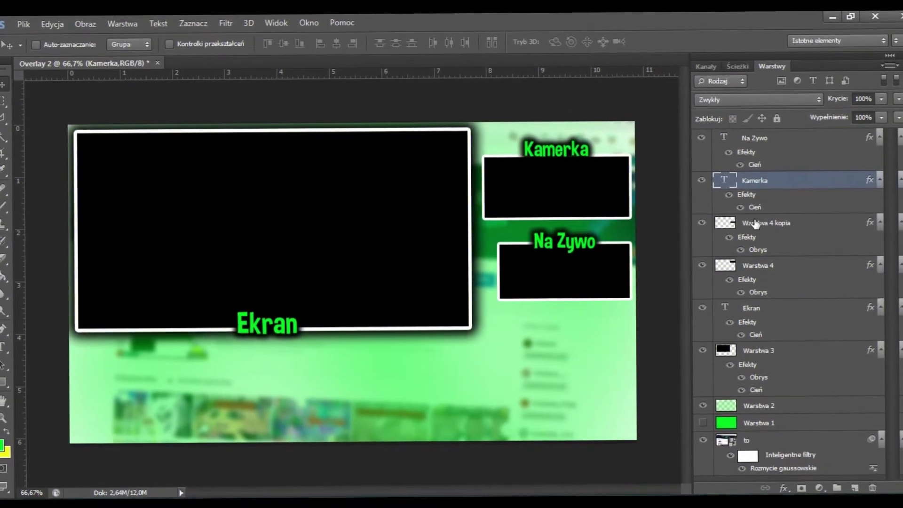
key(ctrl+t)
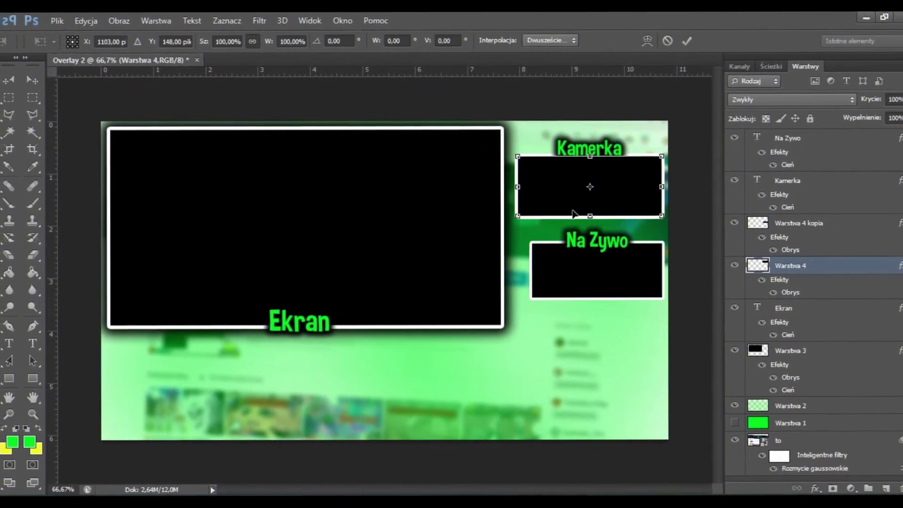
drag(586, 221, 585, 221)
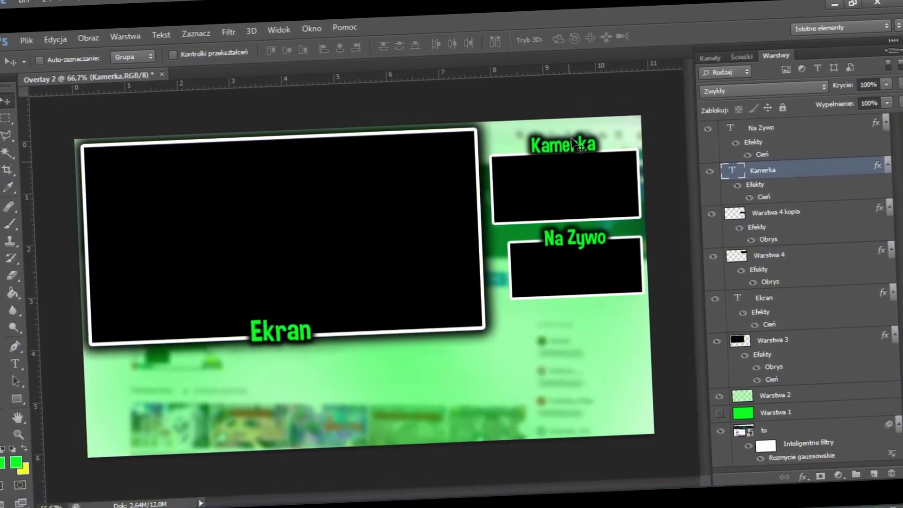
Move the Na Zywo box (Warstwa 4 kopia) slightly down and shrink it to about three quarters of its size
click(767, 220)
drag(600, 288, 600, 307)
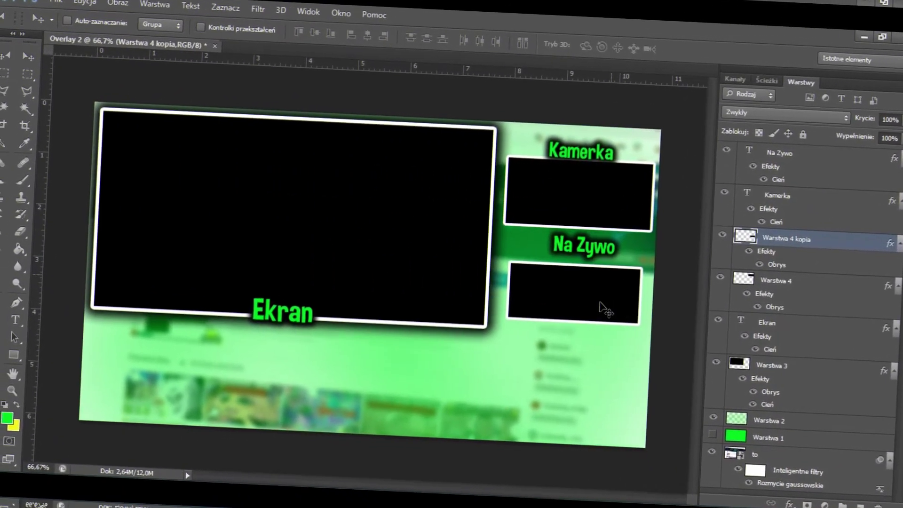
key(ctrl+t)
drag(510, 263, 544, 278)
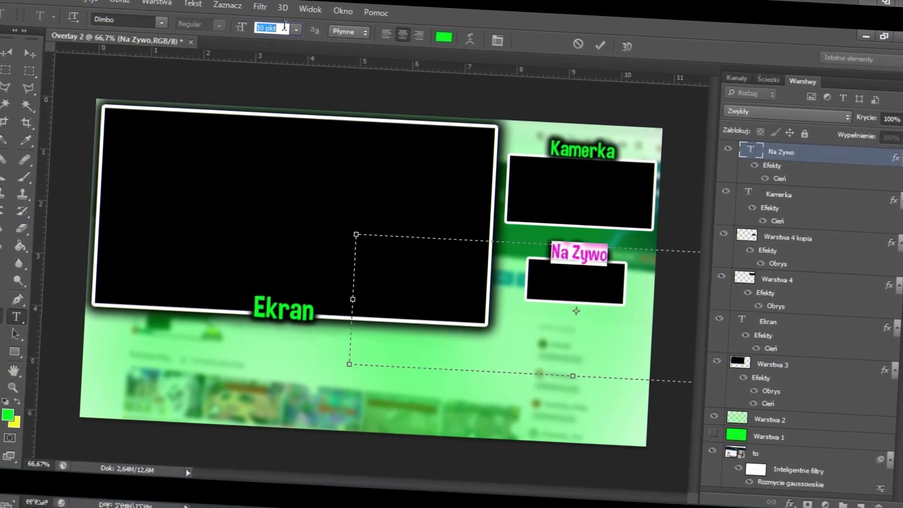
Reduce the Na Zywo label to 9 pt and place it on the top edge of its shrunken box
text(8)
key(Return)
click(600, 45)
key(v)
drag(579, 249, 579, 255)
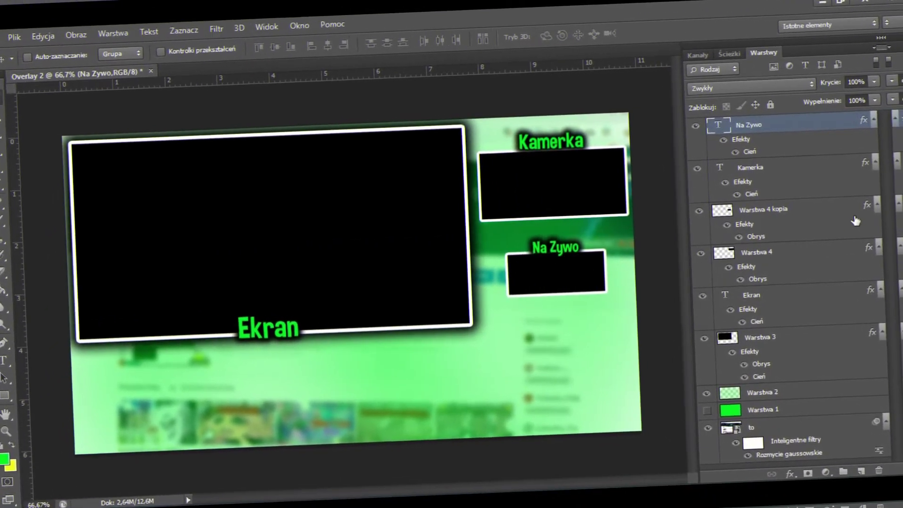
Duplicate the Na Zywo box (Warstwa 4 kopia) and place the copy directly below the original
click(780, 210)
right_click(780, 211)
click(547, 134)
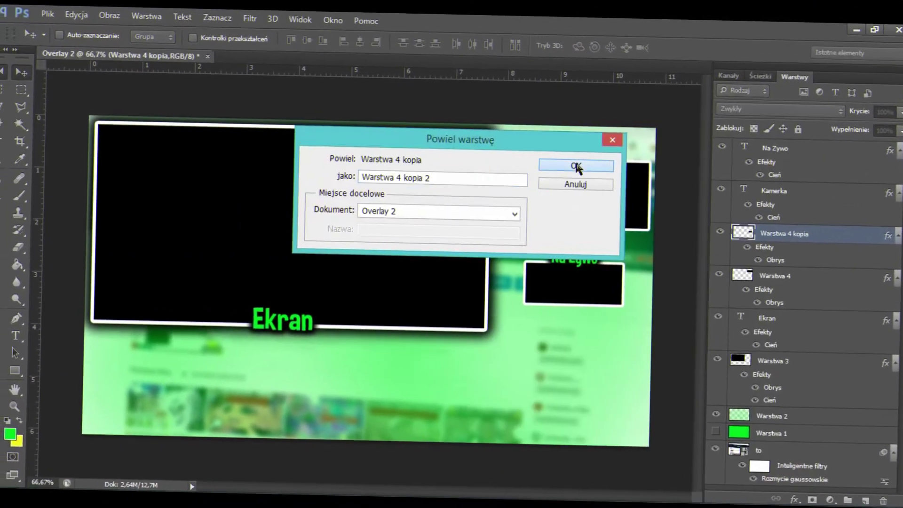
click(577, 168)
drag(588, 289, 597, 351)
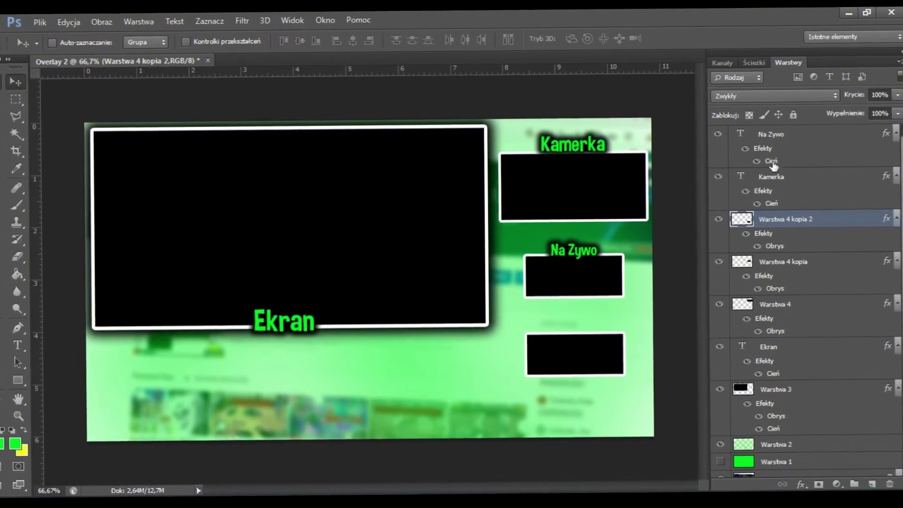
Duplicate the Na Zywo text and place the copy on the top edge of the lowest box
right_click(784, 139)
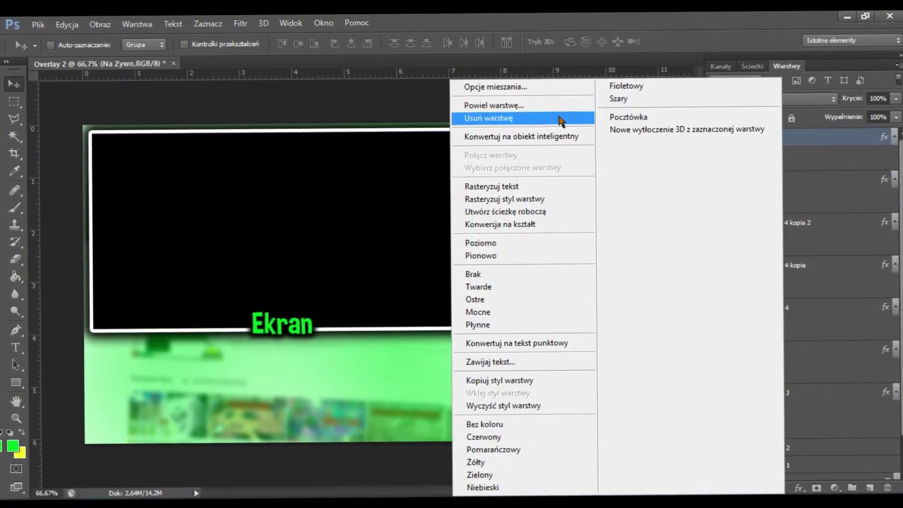
click(546, 105)
click(587, 157)
drag(576, 250, 576, 329)
Replace the wording of the label above the lowest box with "Top Donate"
text(Top)
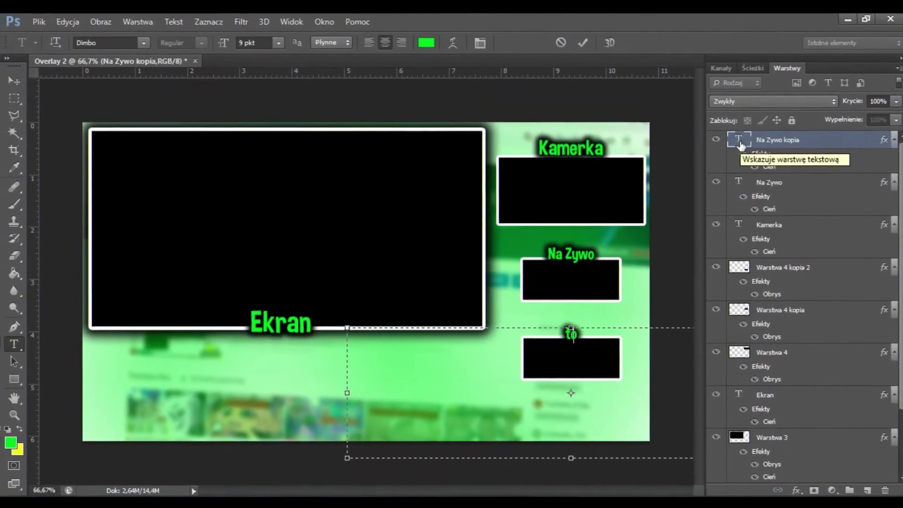
text( Doante)
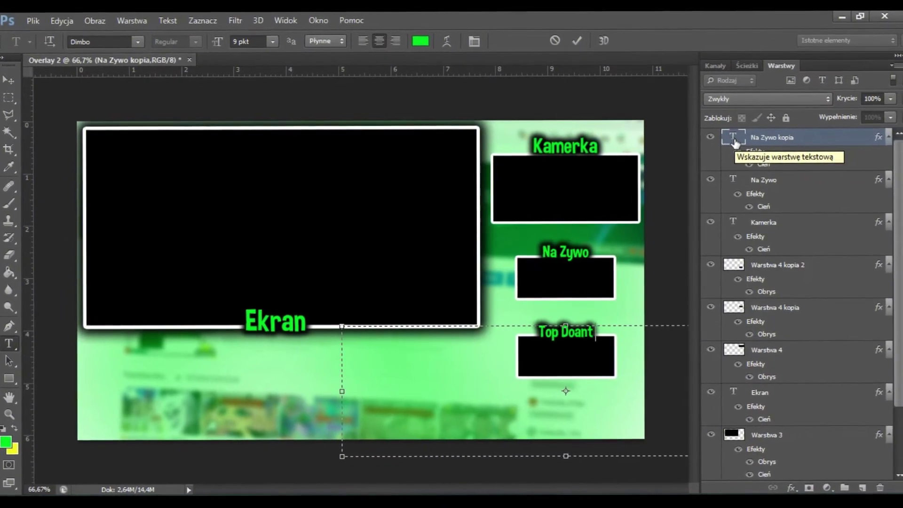
key(BackSpace)
key(BackSpace)
key(BackSpace)
key(BackSpace)
text(nate)
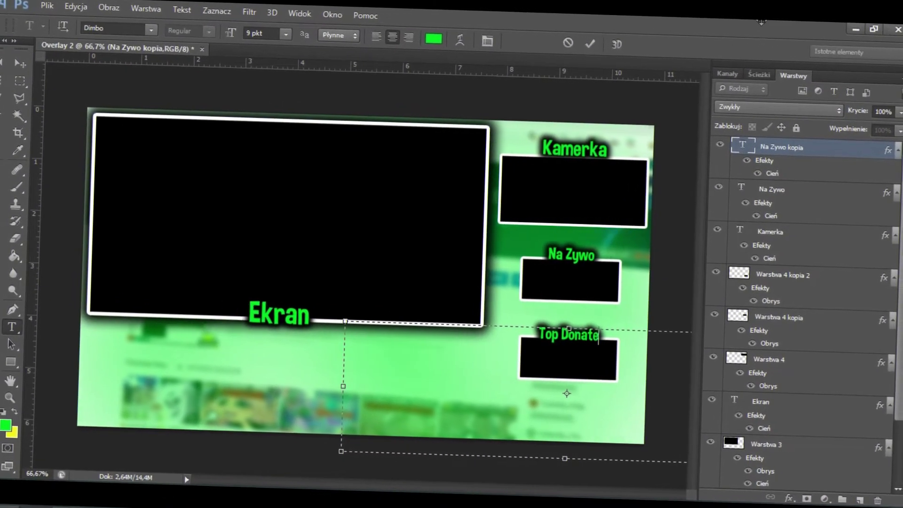
click(588, 43)
key(v)
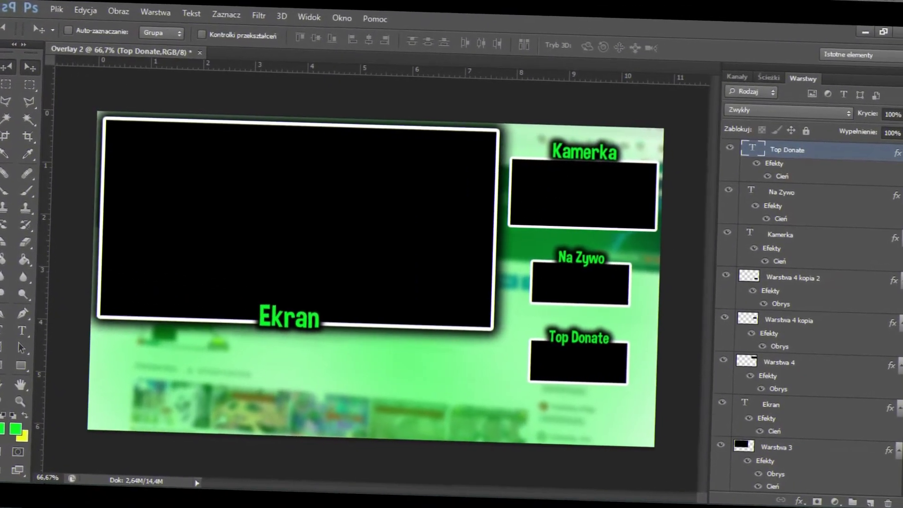
Switch to Chrome, search Google for "particles" and show the image results
click(114, 432)
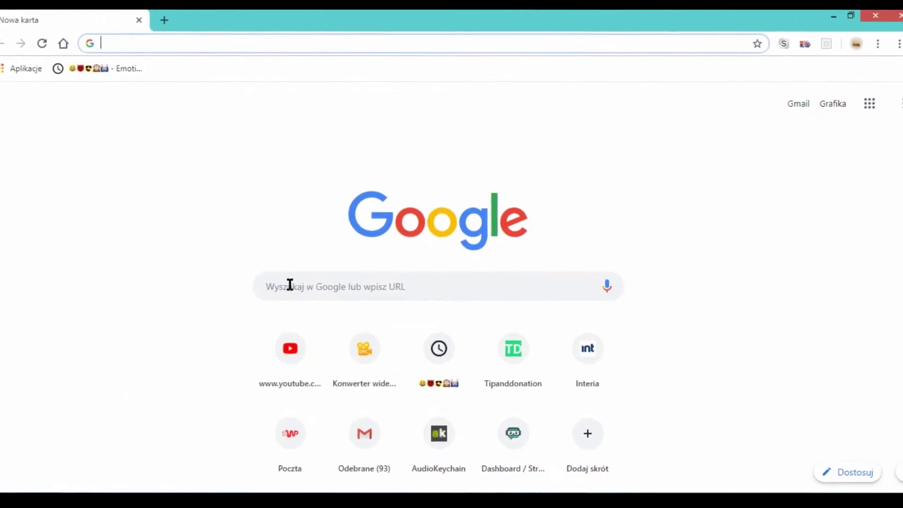
text(parti)
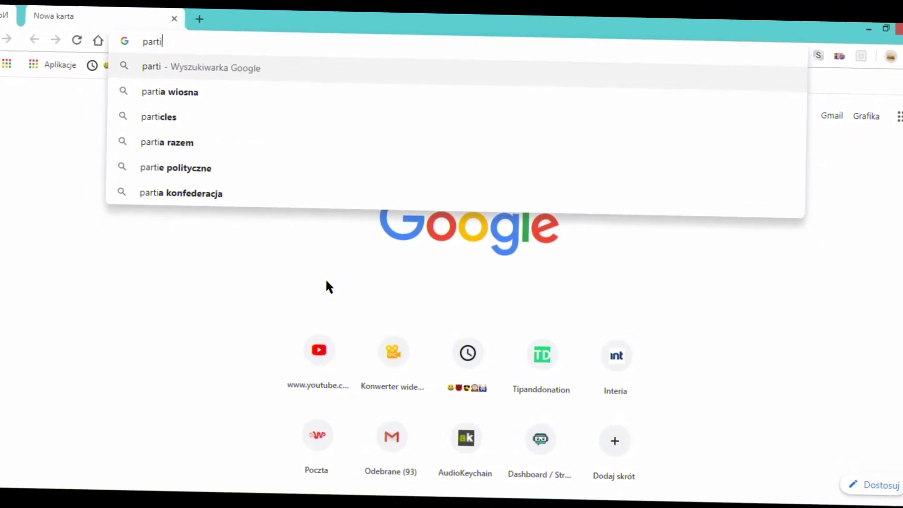
key(BackSpace)
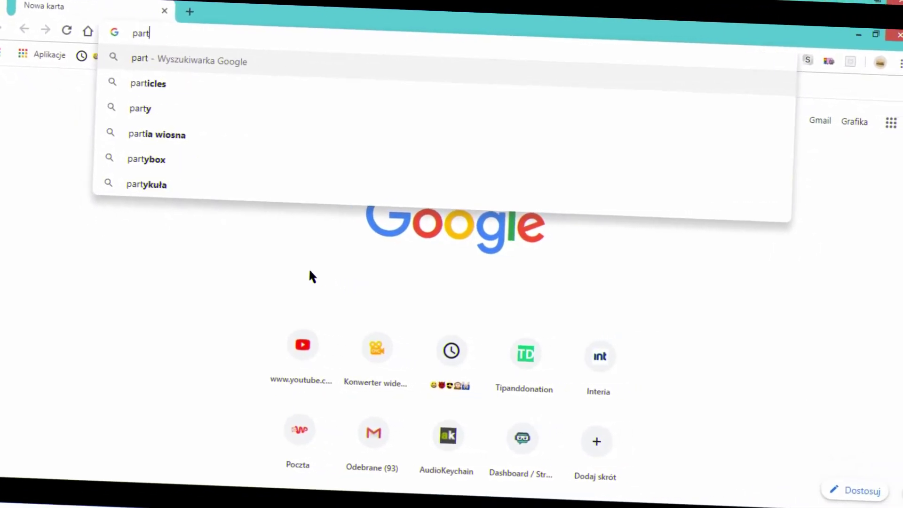
click(192, 100)
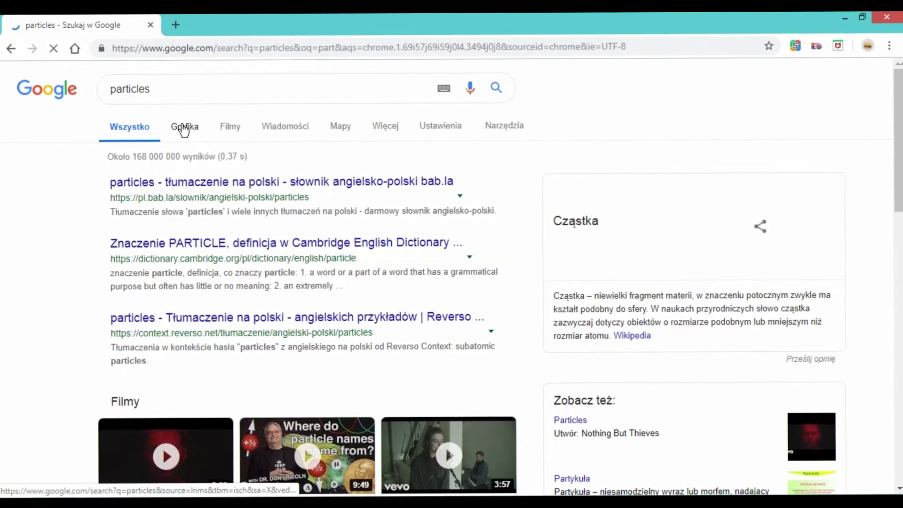
click(182, 124)
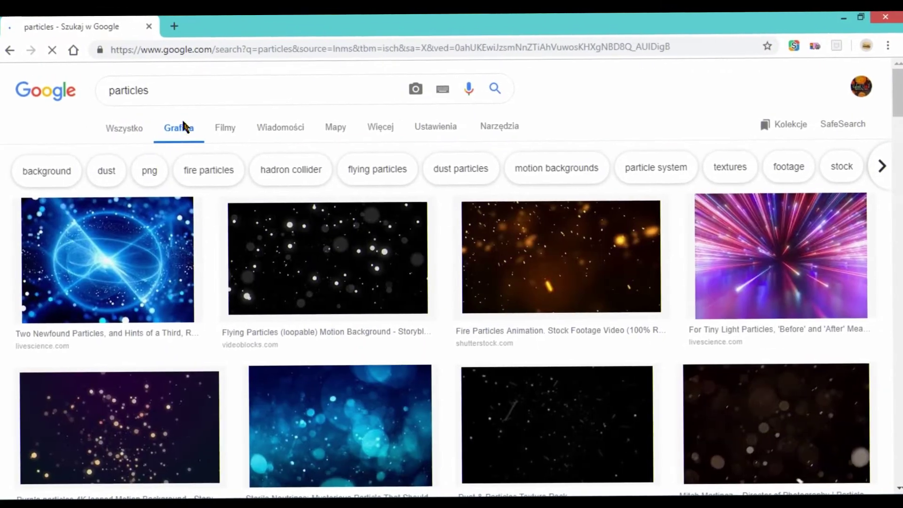
Open the preview of the black Flying Particles (loopable) Motion Background picture and copy the image
click(337, 246)
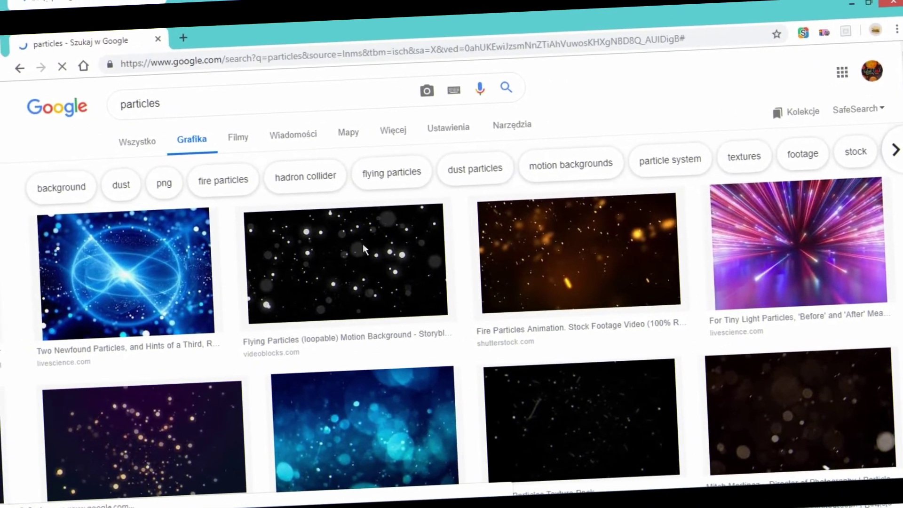
click(363, 251)
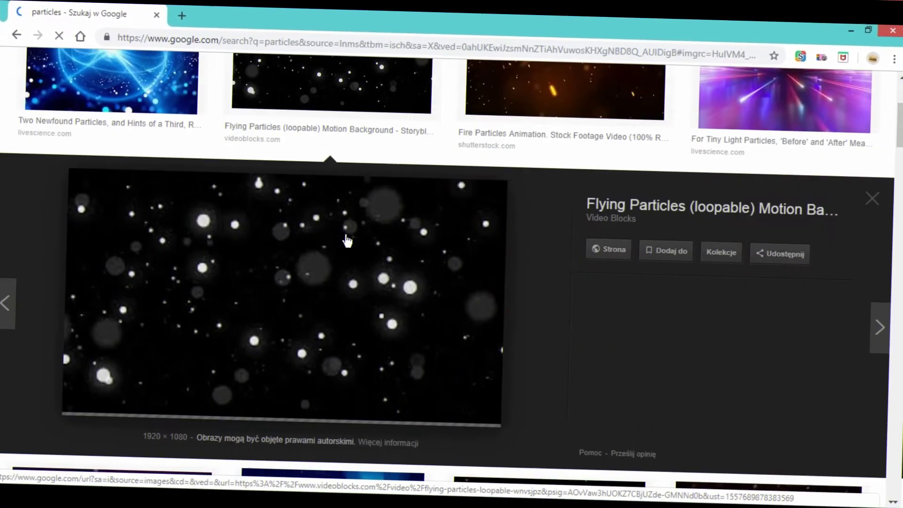
right_click(338, 240)
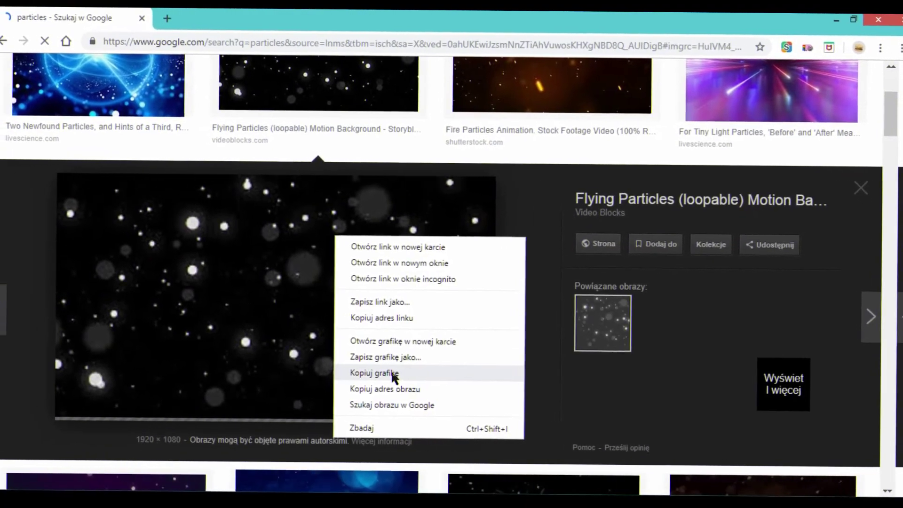
click(407, 374)
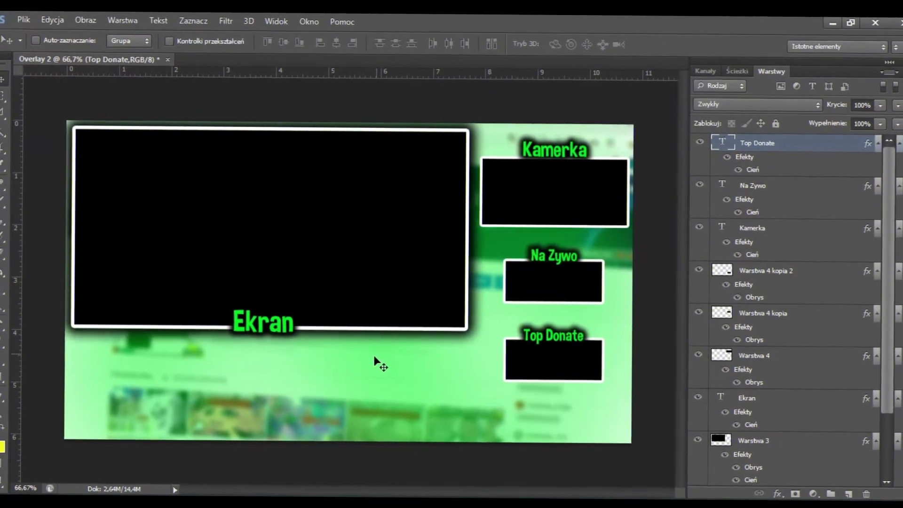
Paste the copied particles image as a new layer, enlarge it to about 480% and position it to cover the whole canvas
key(ctrl+v)
key(ctrl+t)
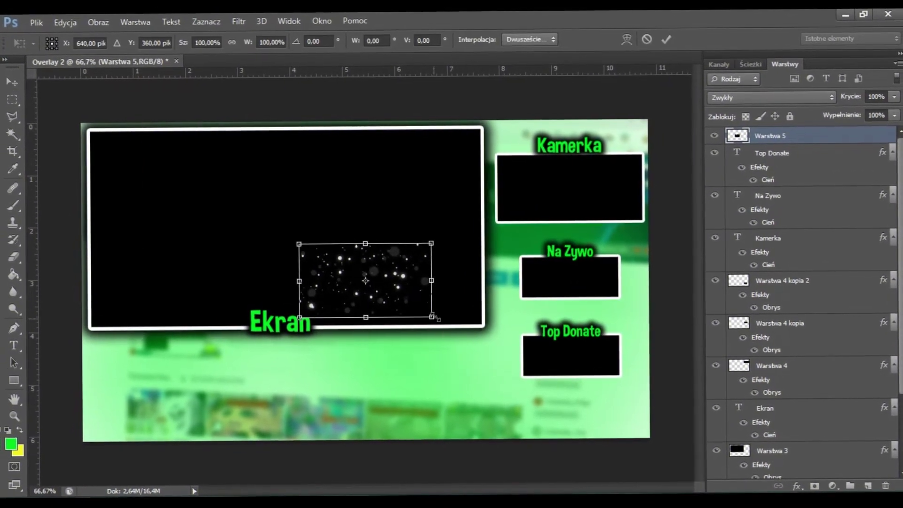
drag(424, 316, 681, 446)
drag(596, 399, 368, 273)
drag(455, 323, 709, 447)
click(237, 44)
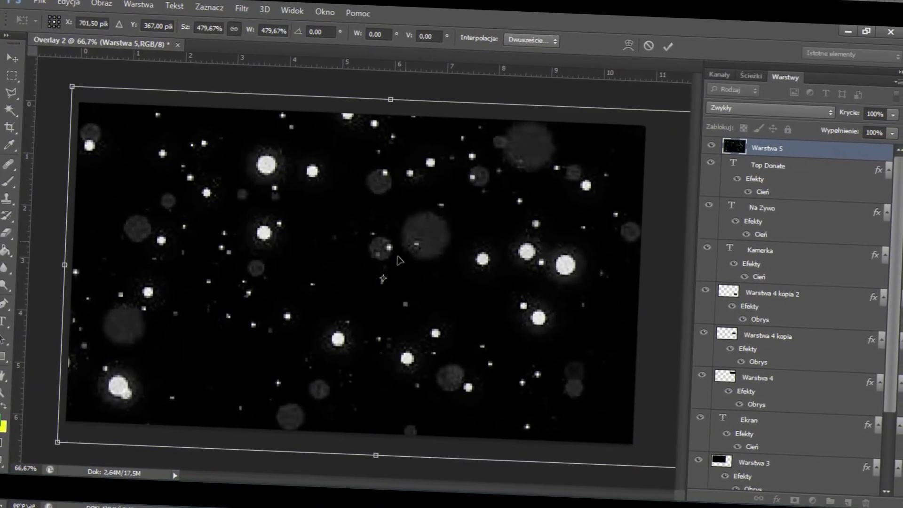
drag(413, 272, 356, 267)
click(661, 42)
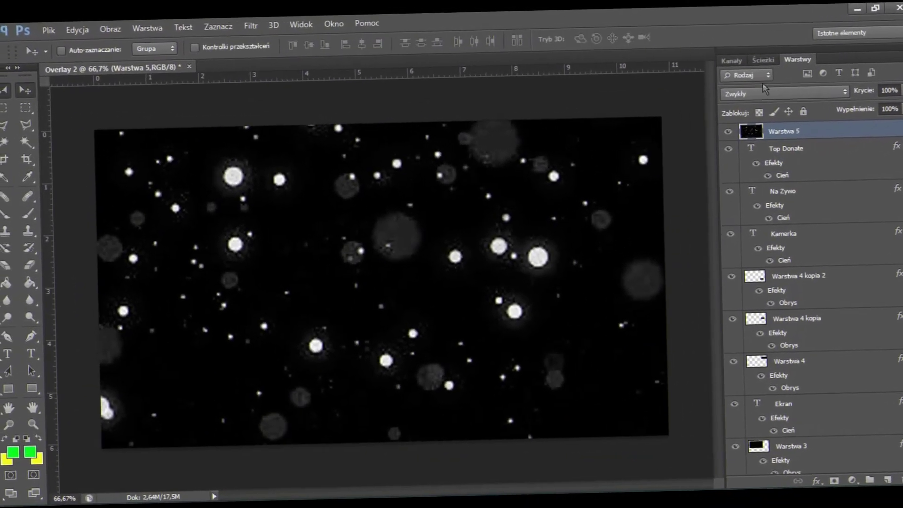
Set the particles layer's blend mode to Overlay (Nakładka) and its opacity to 57%
click(757, 103)
click(741, 267)
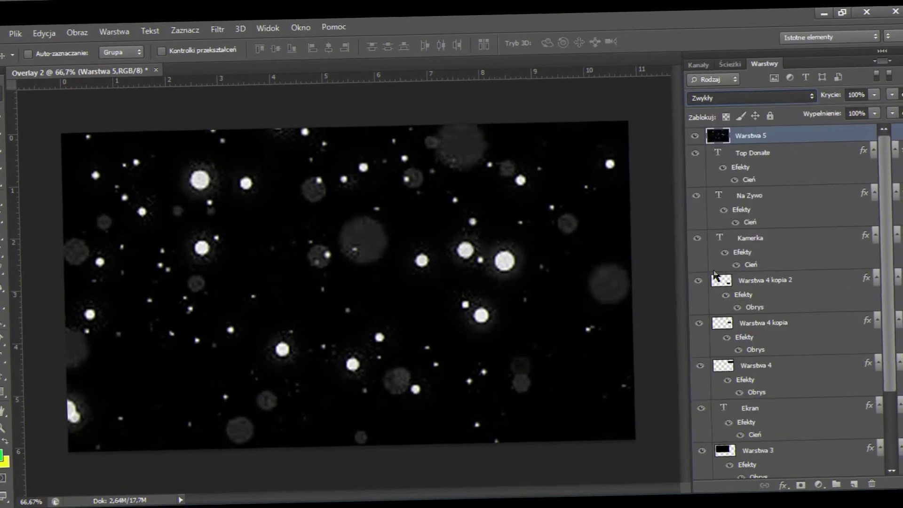
click(871, 103)
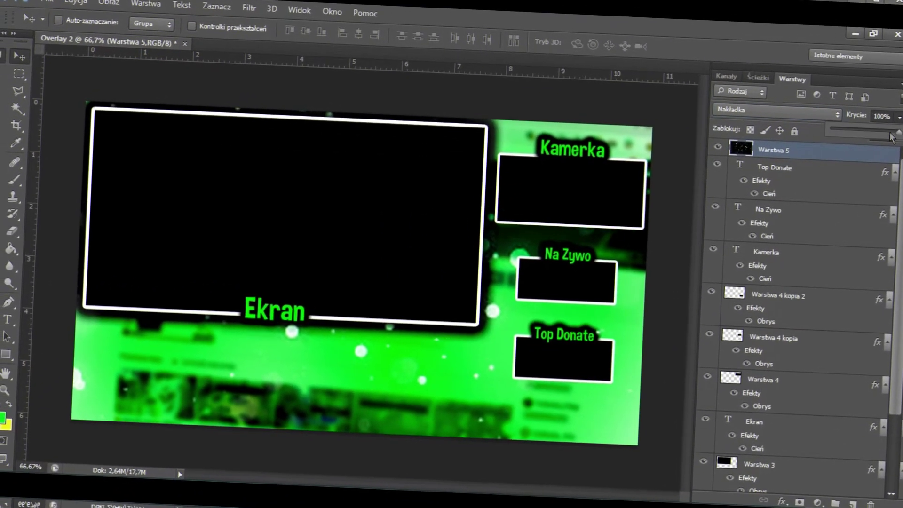
drag(872, 117, 843, 117)
Place the particles layer directly below Warstwa 3 in the layer order and shift the particles slightly on the canvas
drag(776, 142, 785, 395)
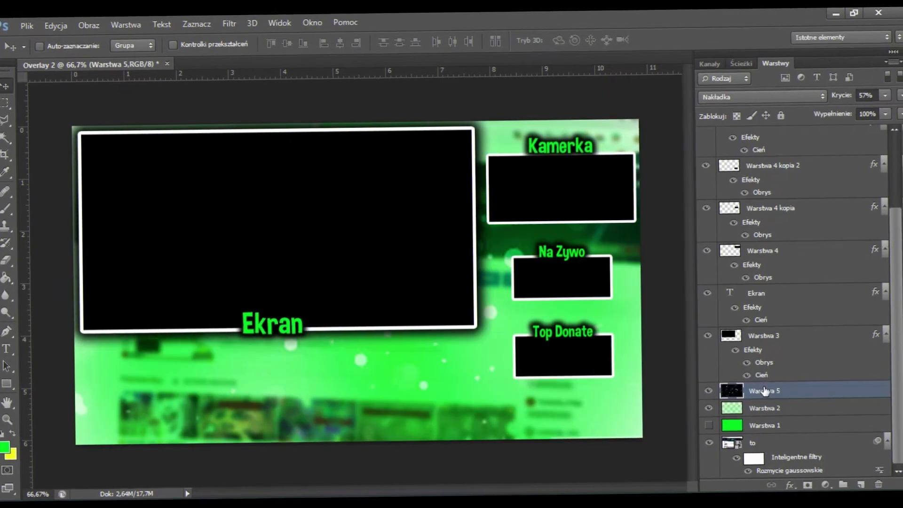
drag(470, 325, 500, 333)
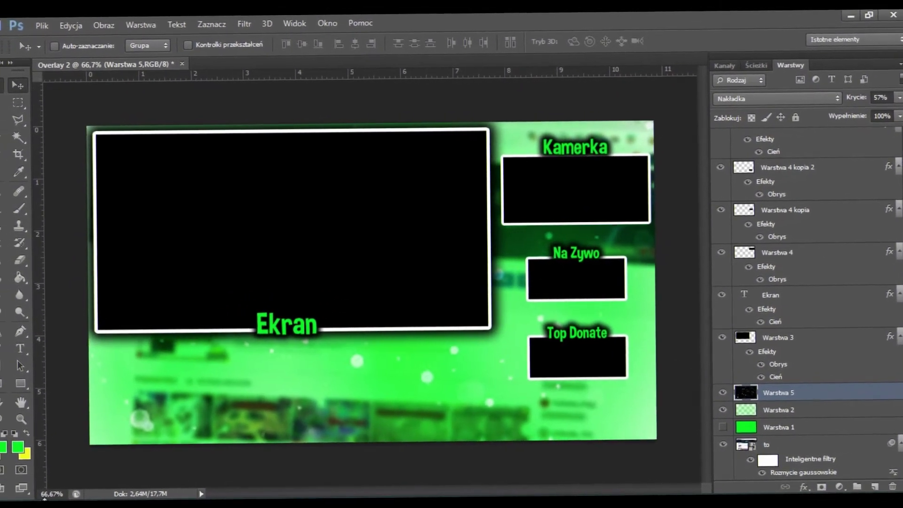
Switch to Chrome and search Google Images for "sunburst png"
mouse_move(33, 499)
click(120, 424)
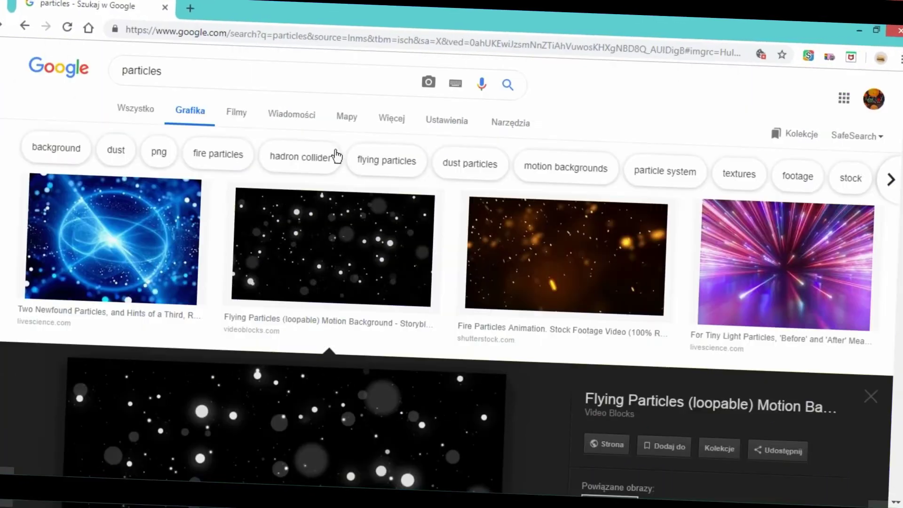
drag(284, 84, 7, 64)
text(sunburst)
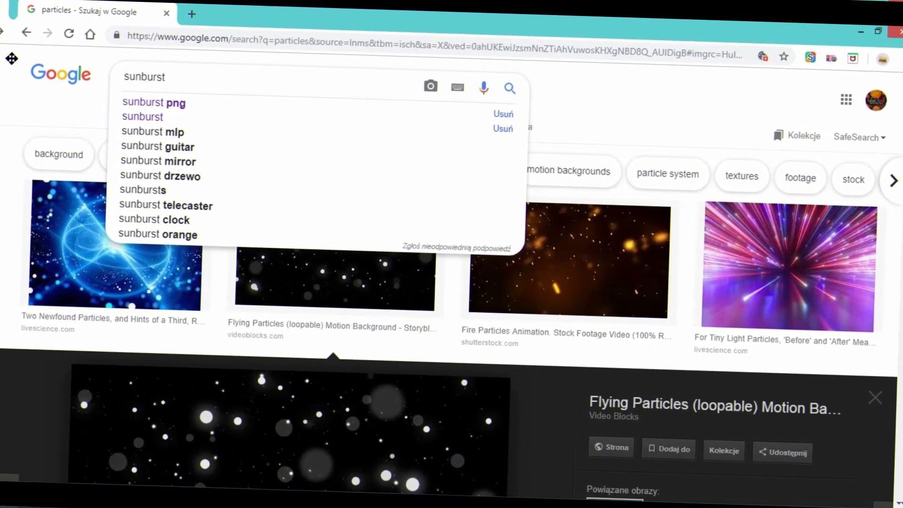
click(141, 110)
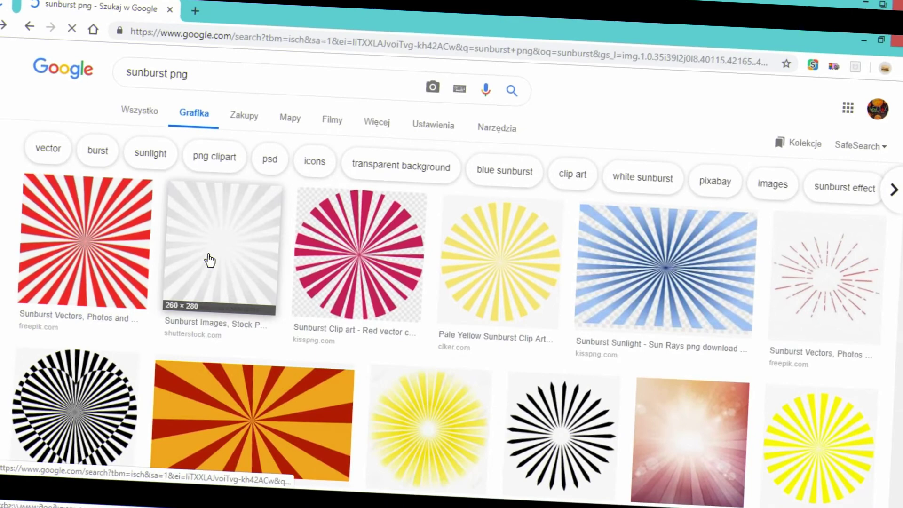
Open the preview of the grey-and-white Shutterstock sunburst picture, copy the image and return to Photoshop
click(210, 262)
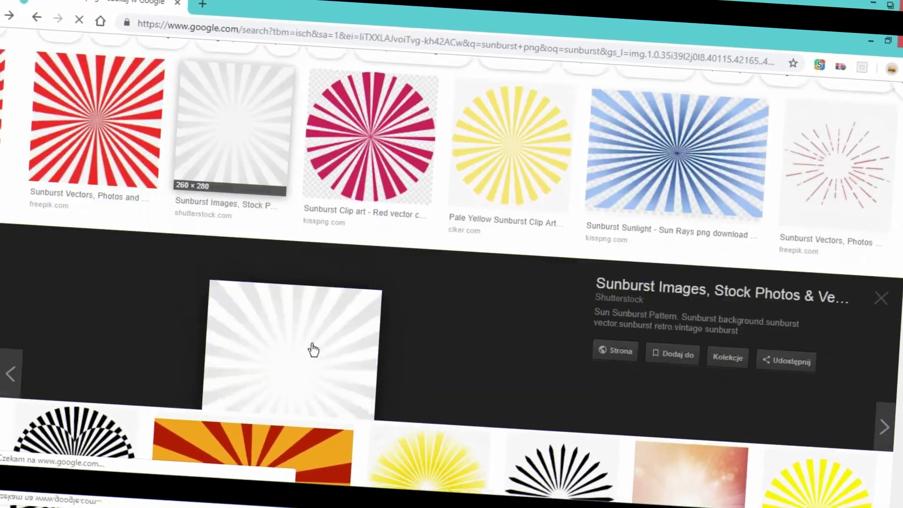
right_click(311, 385)
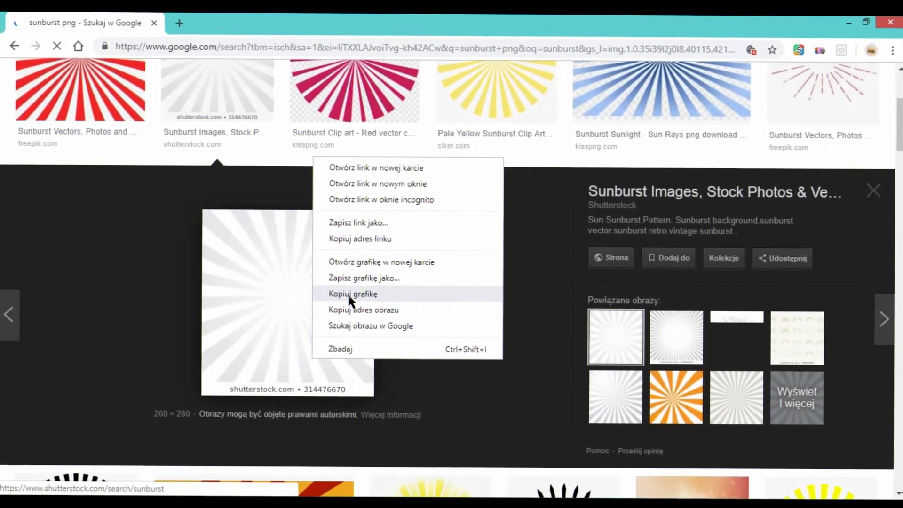
click(348, 293)
key(alt+Tab)
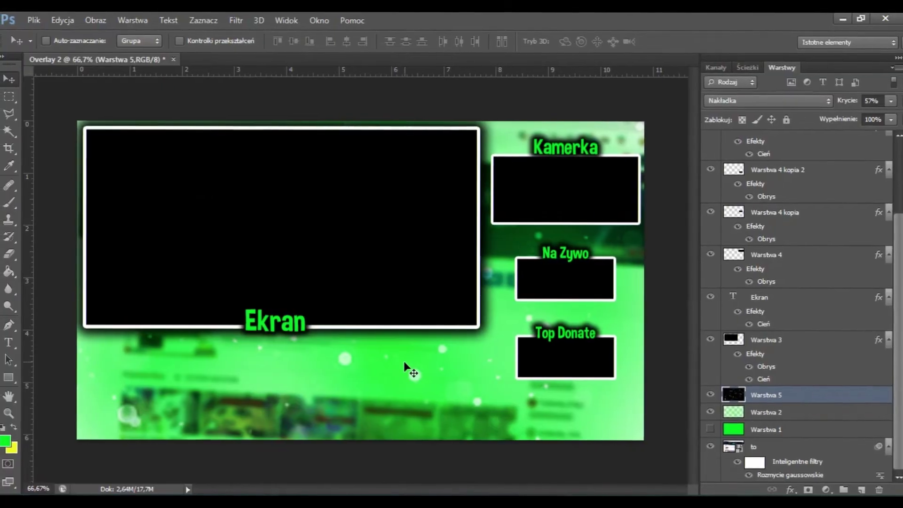
Try the grey-and-white sunburst under the Ekran box, then delete its layer
drag(419, 363, 442, 421)
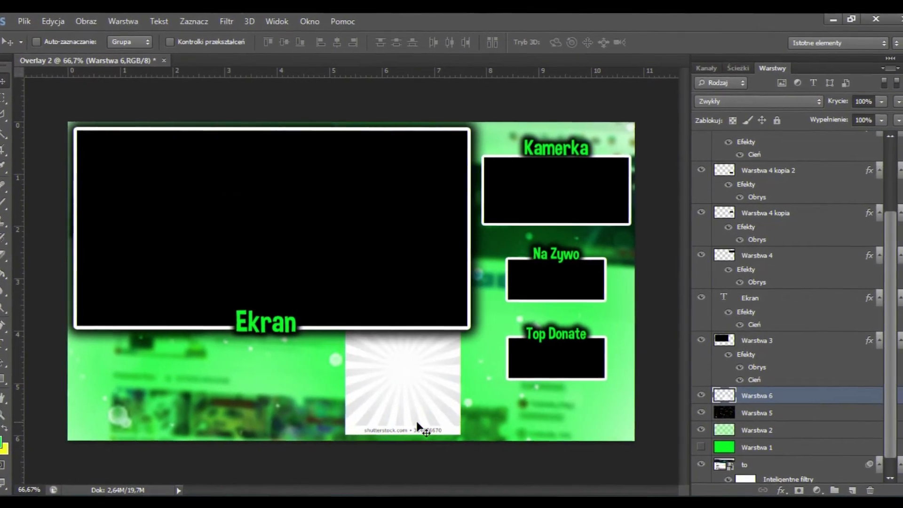
right_click(757, 395)
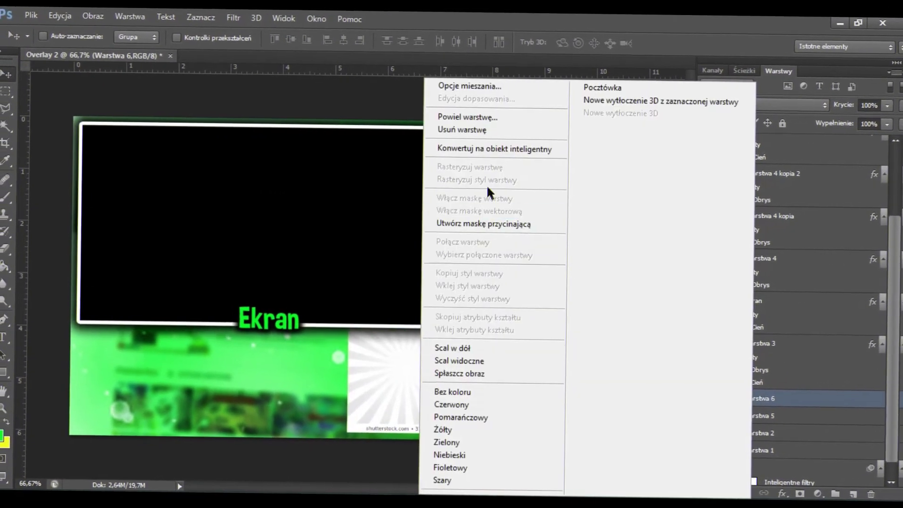
click(477, 123)
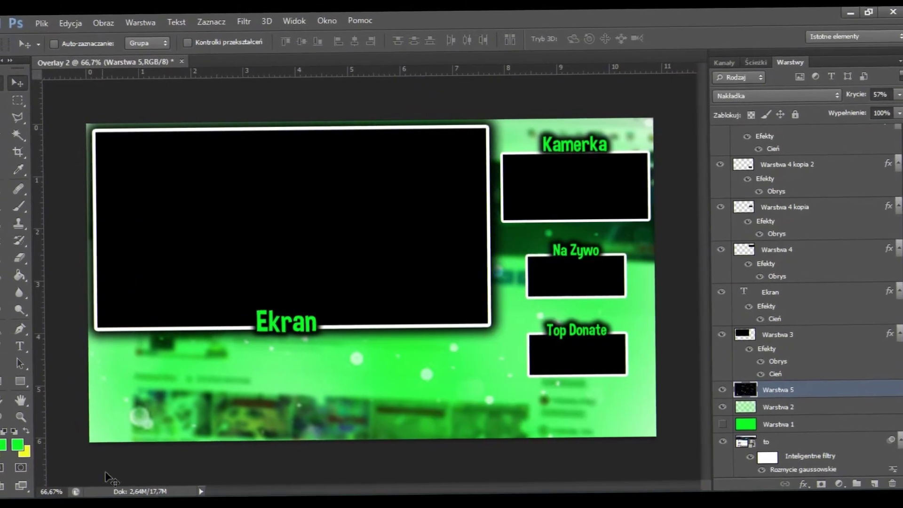
Switch back to the sunburst results in Chrome, preview the black-and-white 1280 × 720 sunburst from sclance.com and copy the image
mouse_move(108, 494)
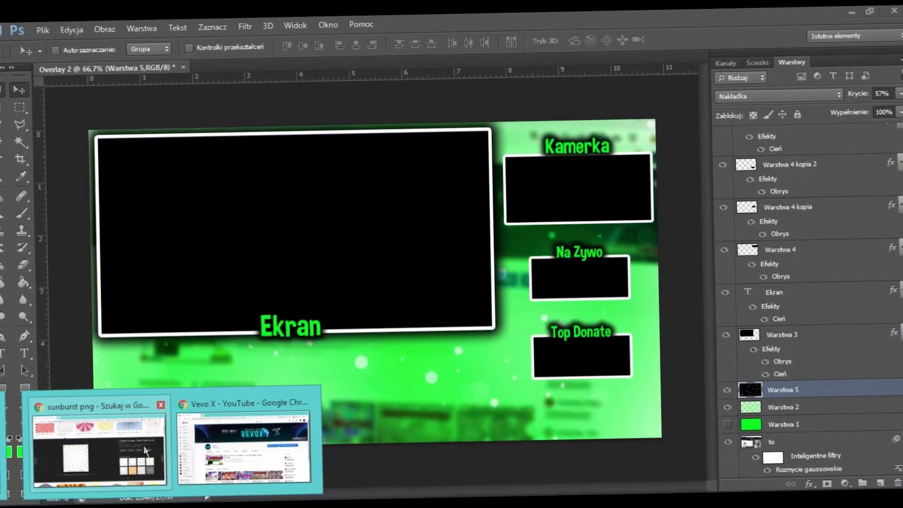
click(101, 435)
scroll(597, 375, down, 6)
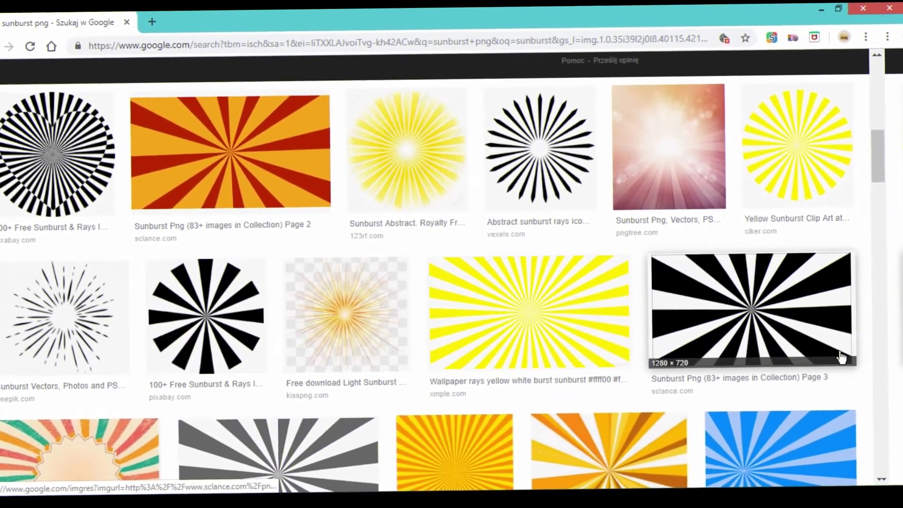
click(842, 358)
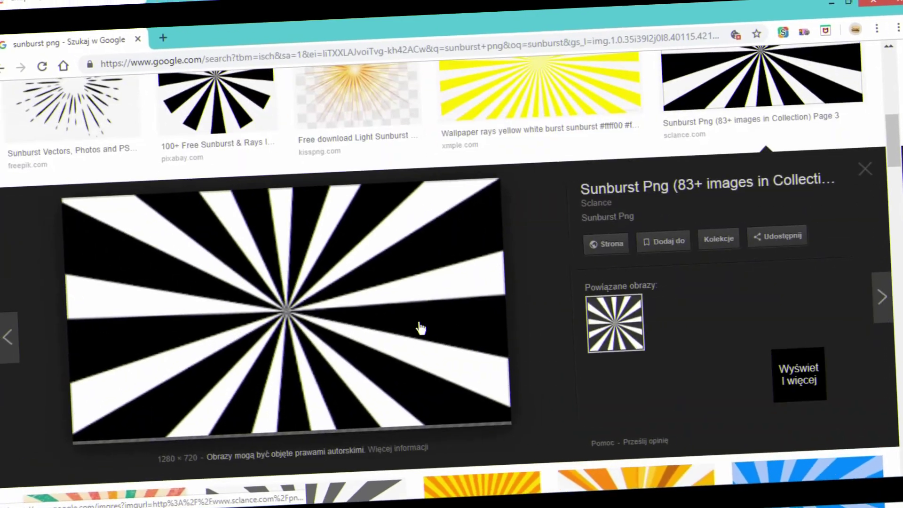
right_click(400, 111)
click(483, 259)
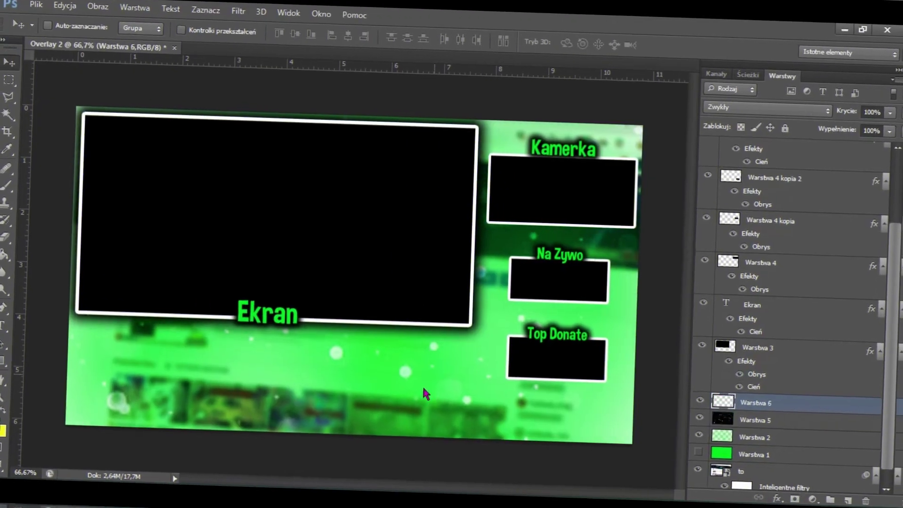
Paste the black-and-white sunburst below the Ekran box and remove its black rays with the Magic Eraser at tolerance 32
key(ctrl+v)
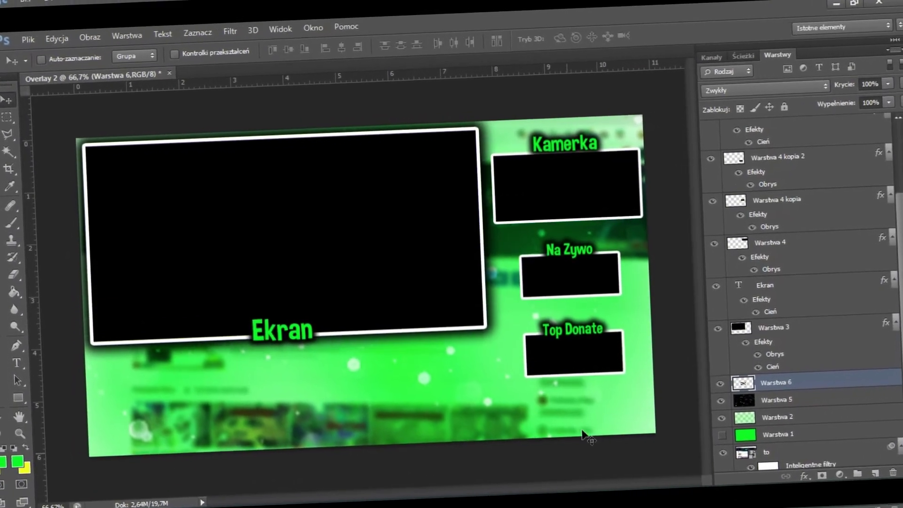
key(ctrl+v)
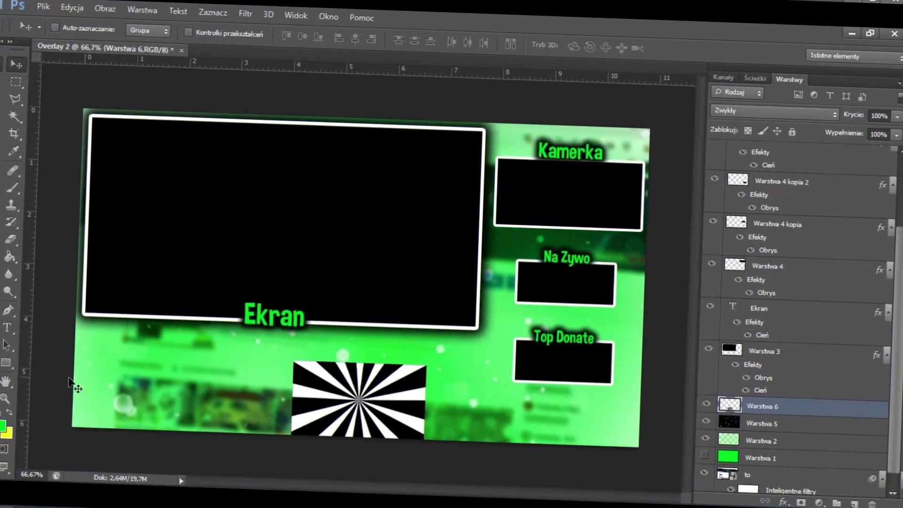
right_click(10, 260)
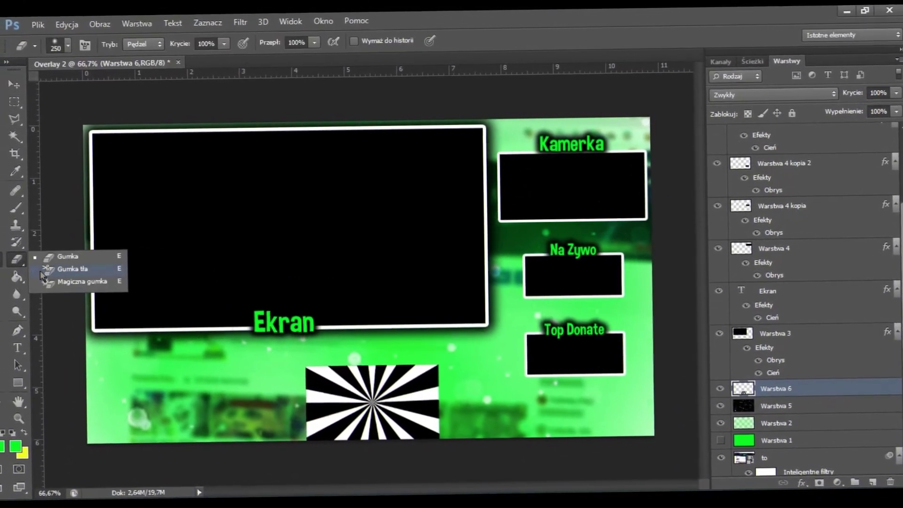
click(89, 280)
click(316, 388)
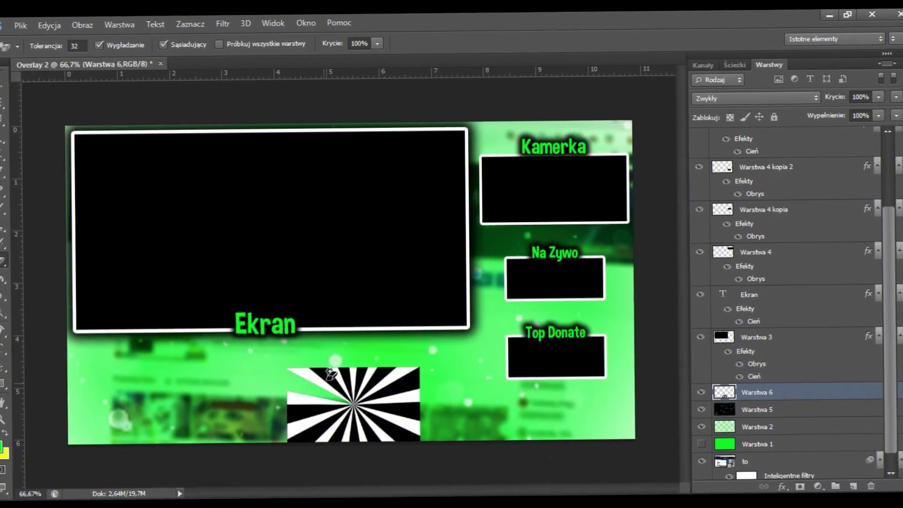
click(344, 376)
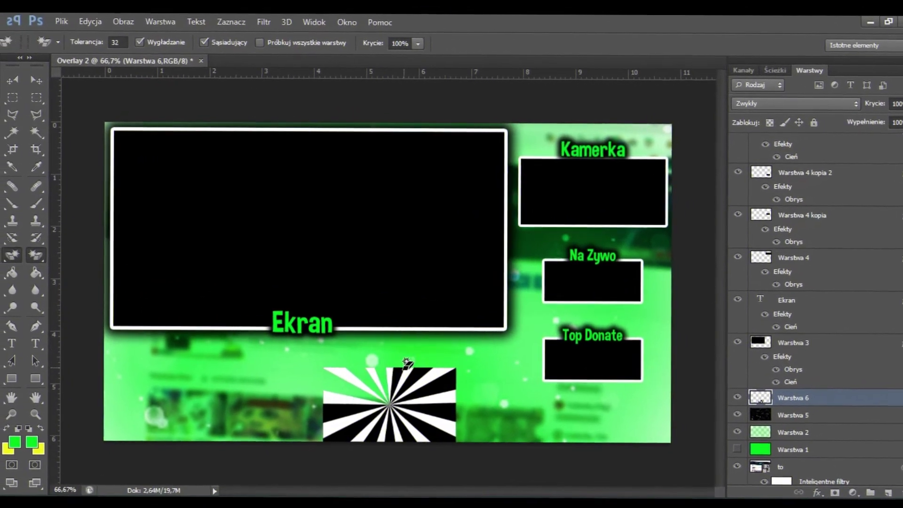
click(406, 364)
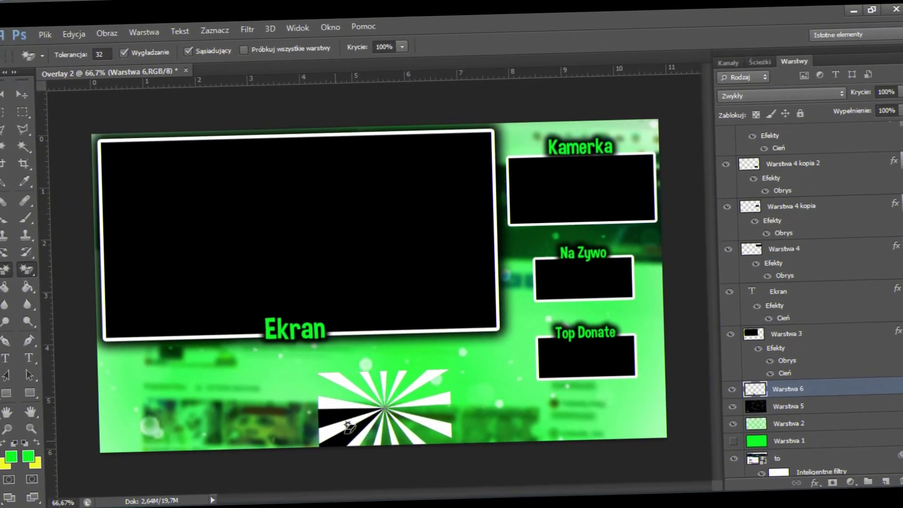
click(336, 419)
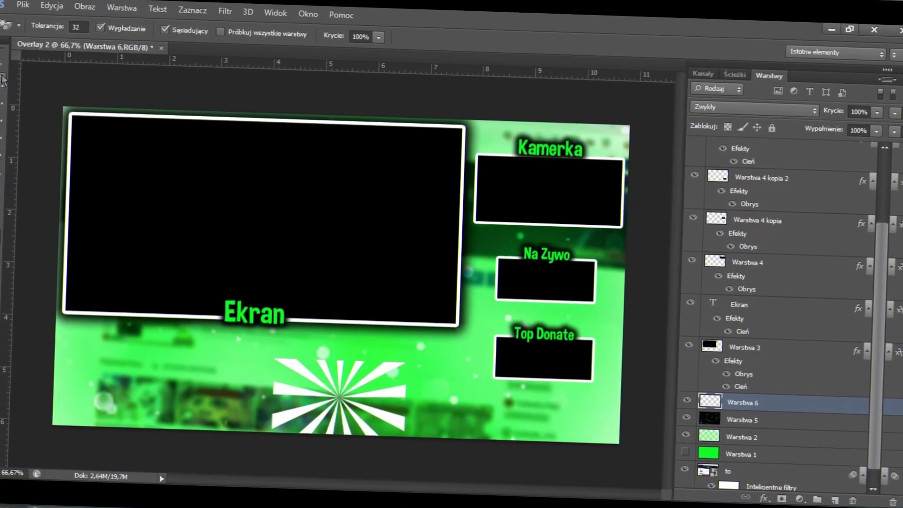
Move the white sunburst rays to the canvas's upper-left corner and scale them to about 478% to cover the canvas
key(v)
drag(301, 335, 130, 141)
key(ctrl+t)
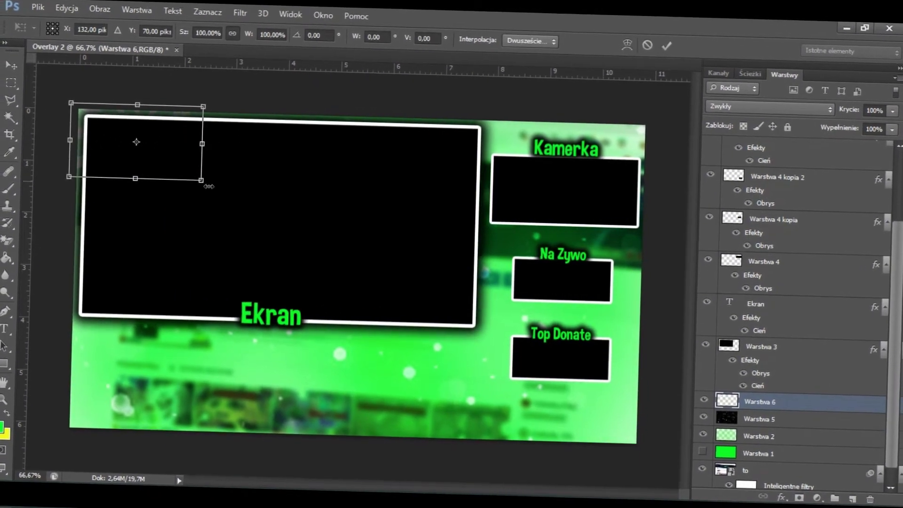
drag(209, 186, 512, 412)
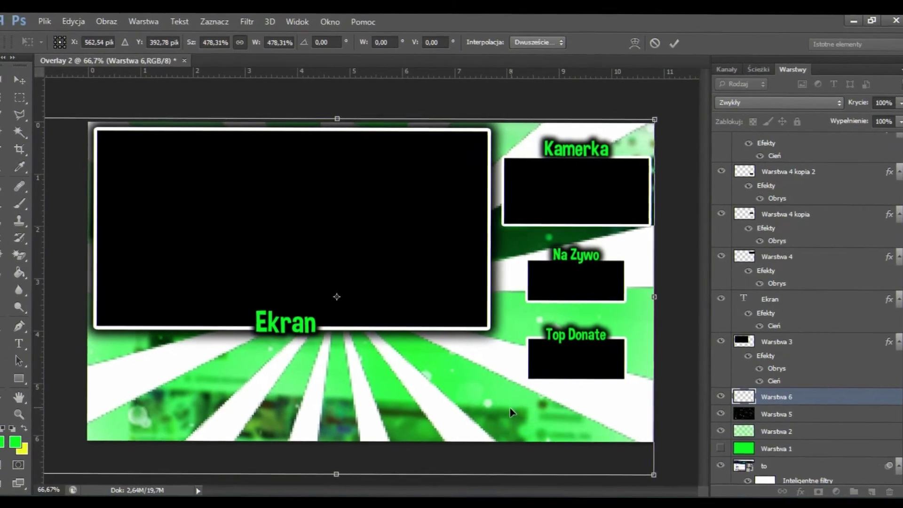
click(674, 43)
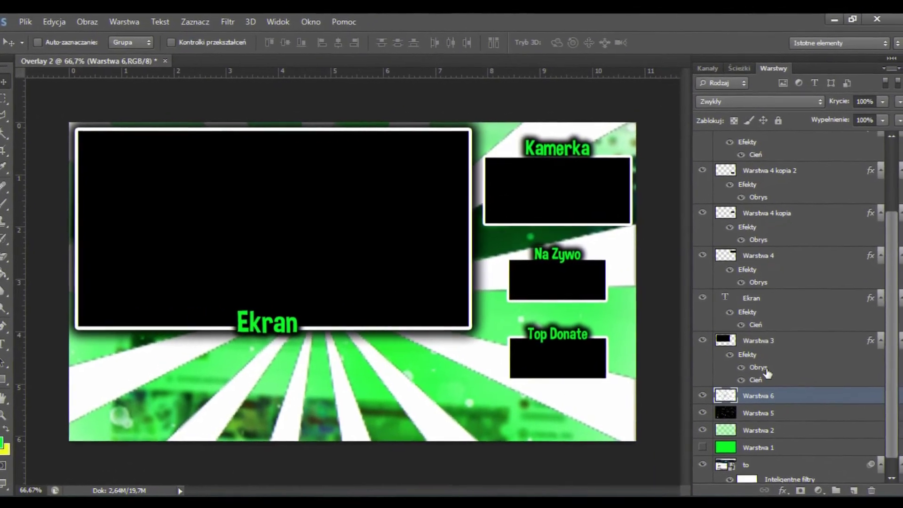
Add a black drop shadow to the sunburst rays layer with 0 px distance, 8% spread and 9 px size
right_click(766, 398)
click(491, 89)
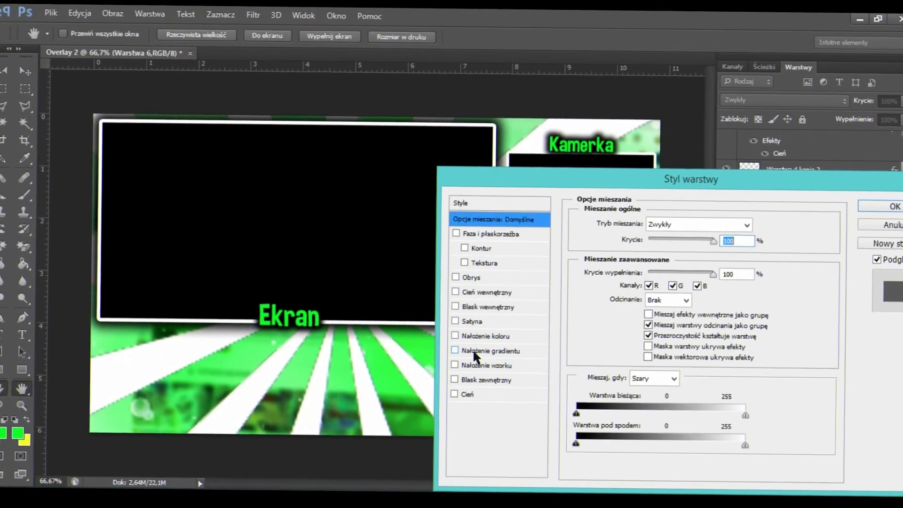
click(466, 394)
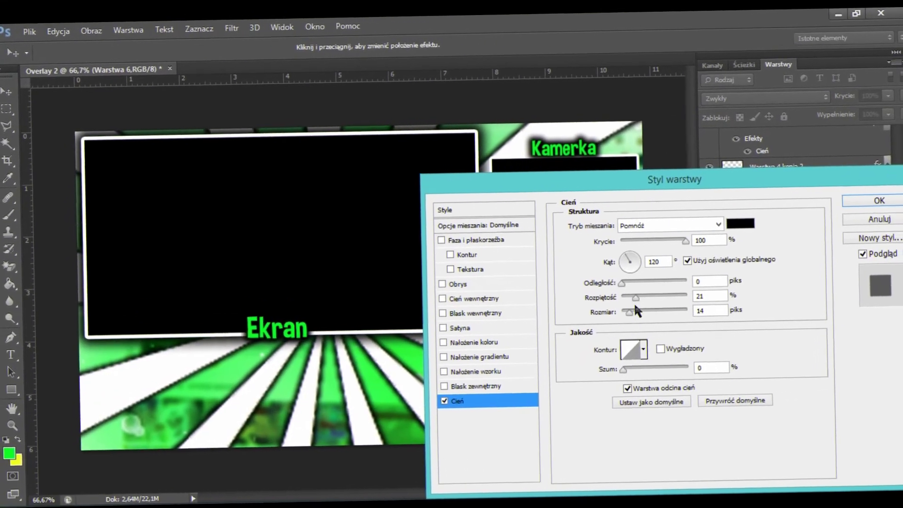
drag(635, 298, 615, 313)
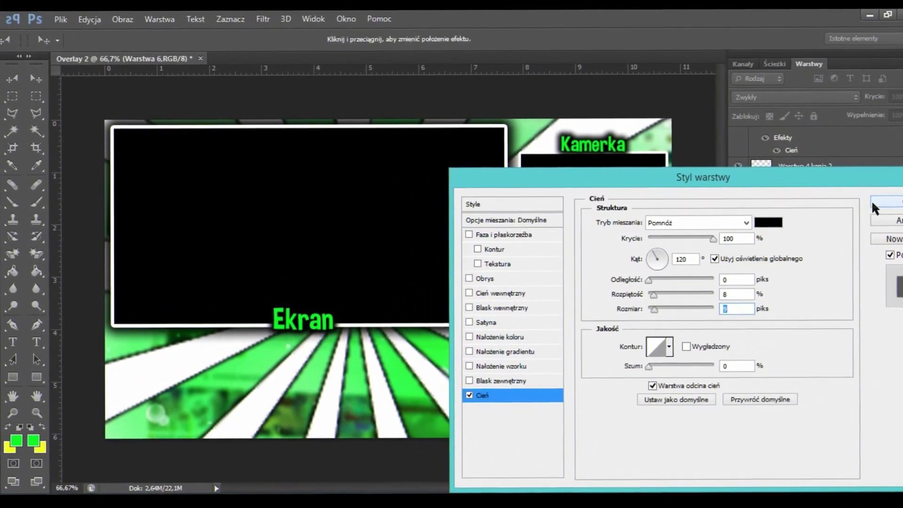
click(872, 203)
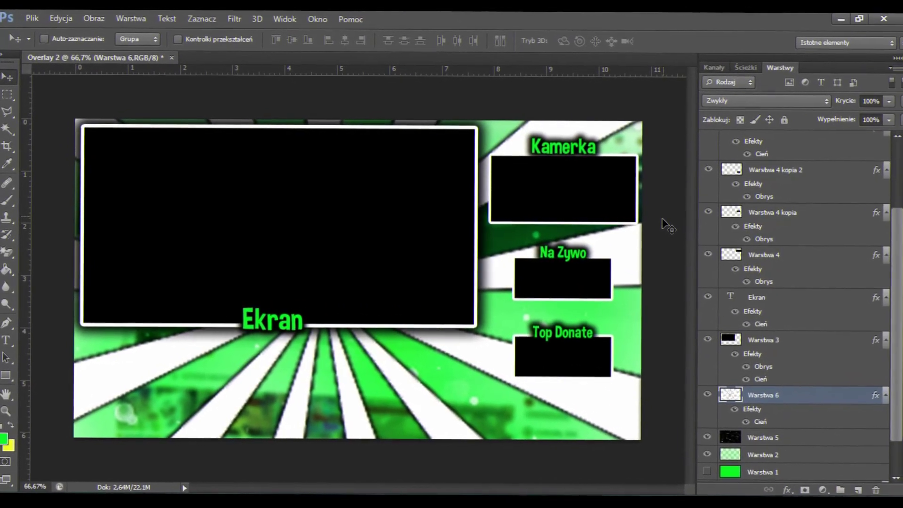
key(alt+Tab)
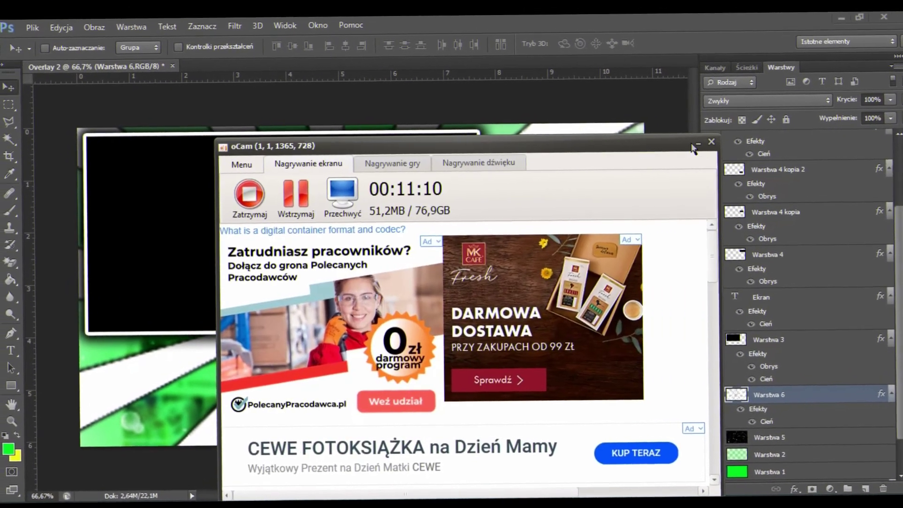
click(683, 137)
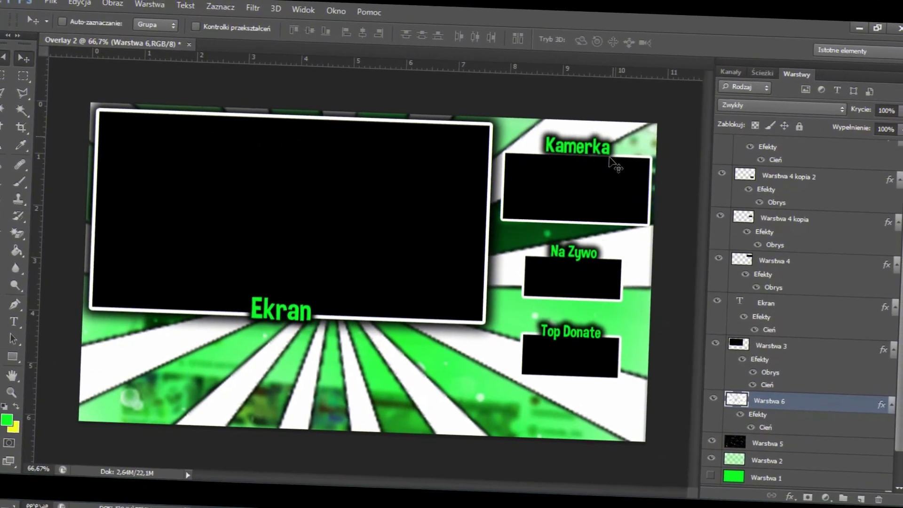